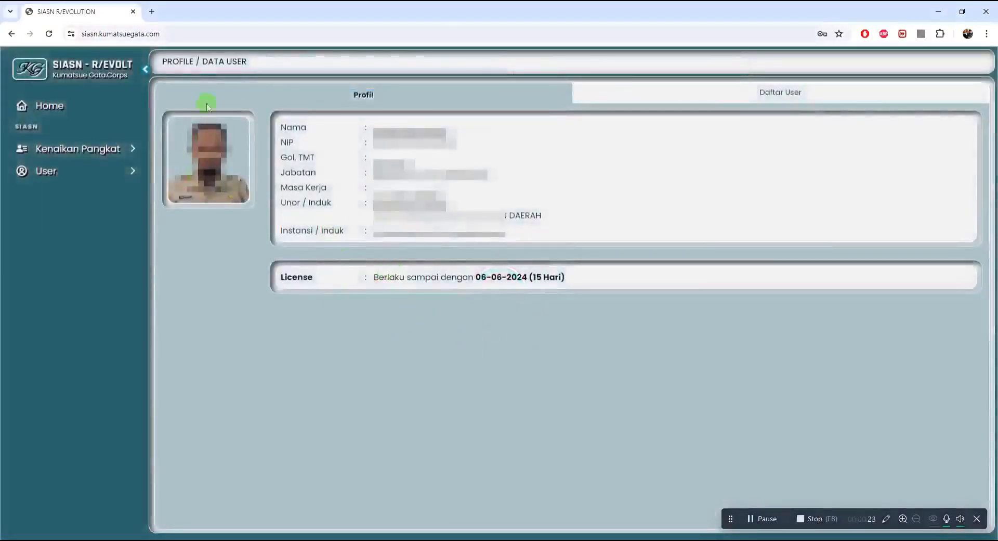
Open the SIASN Instansi site in a new browser tab and sign in with the saved SSO ASN account.
left_click(152, 13)
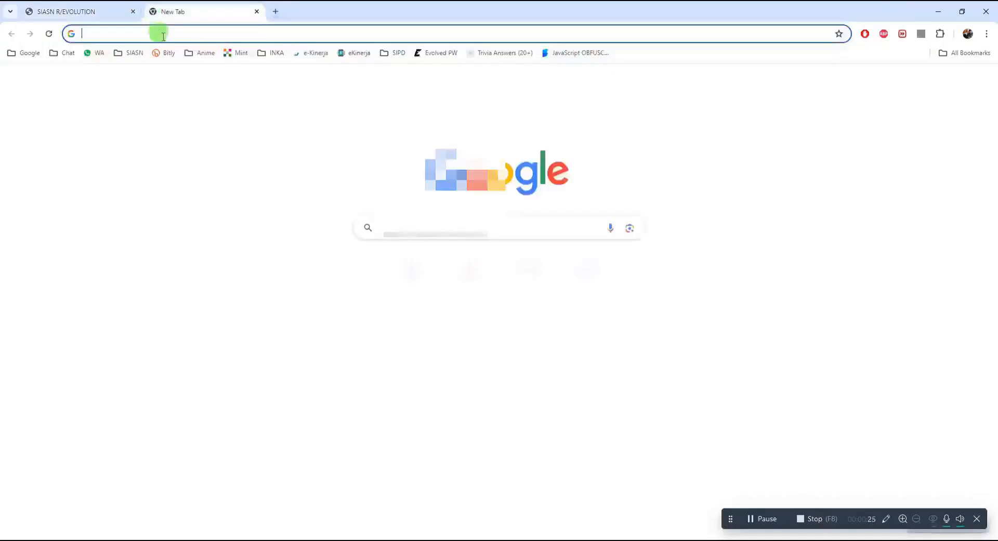
left_click(131, 52)
left_click(140, 73)
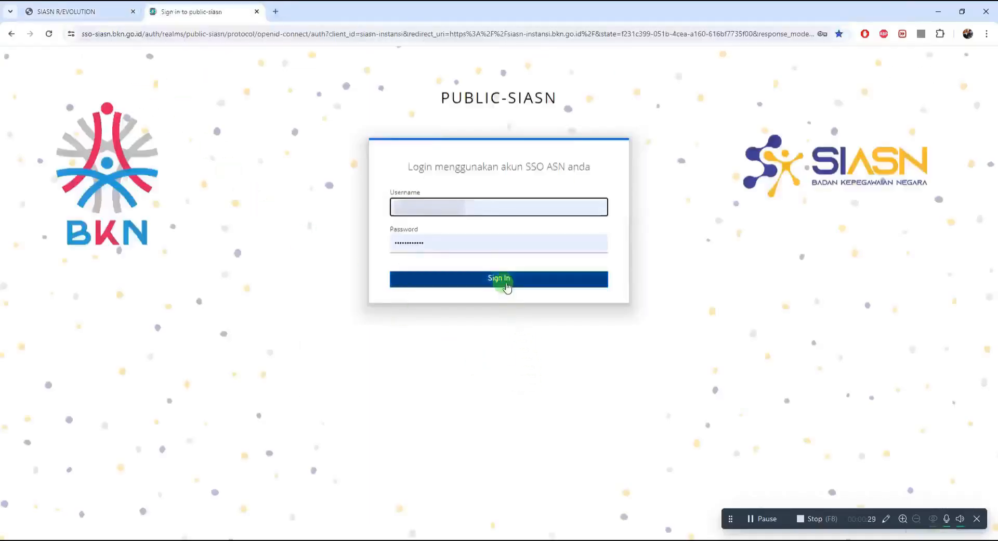
left_click(506, 285)
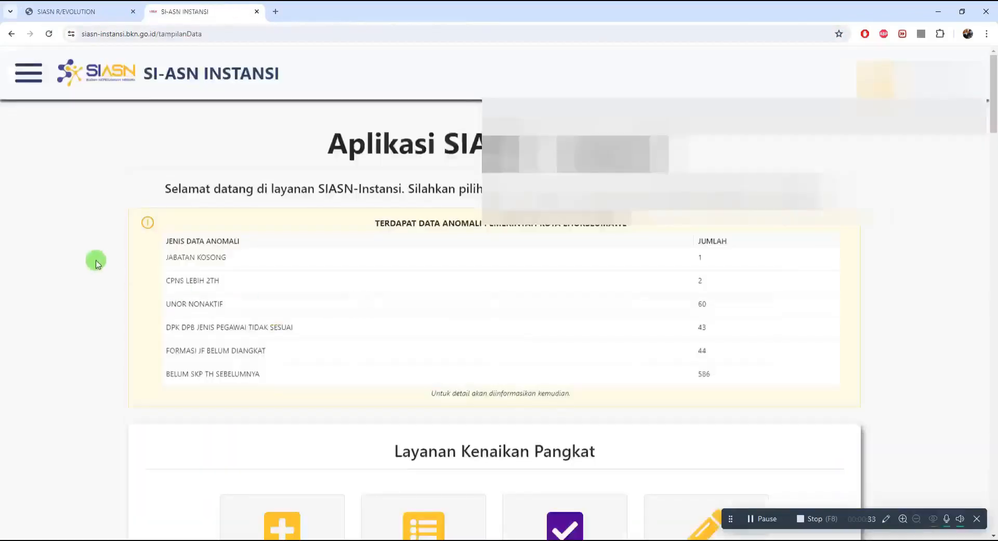
Open the Buat Surat Keputusan page of the Layanan Kenaikan Pangkat - Operator service.
left_click(29, 73)
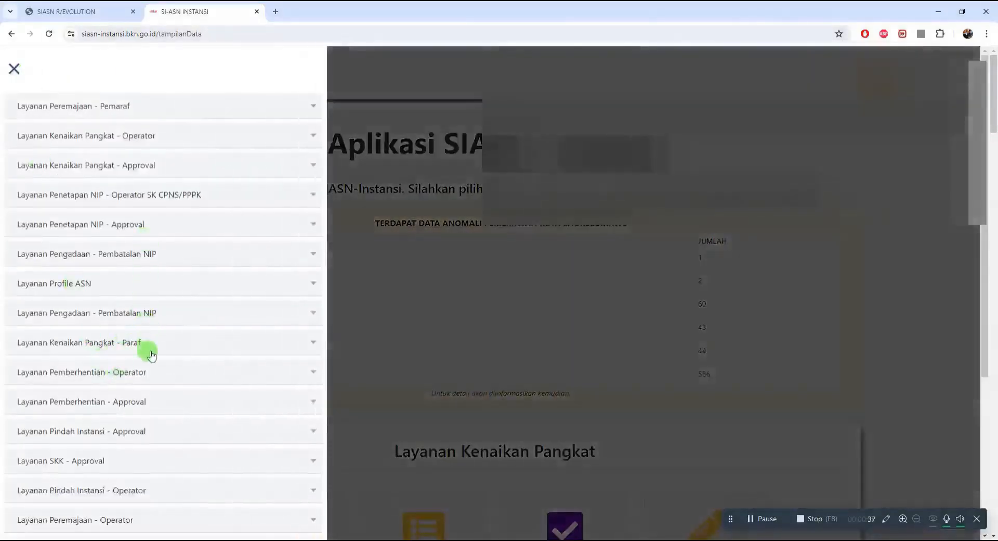
left_click(145, 372)
left_click(128, 343)
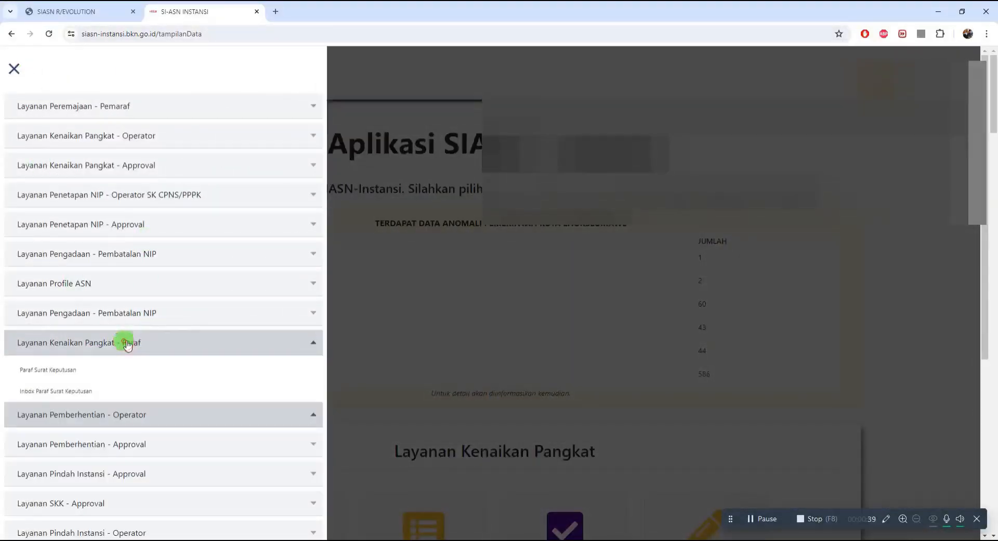
scroll(143, 364, "down", 2)
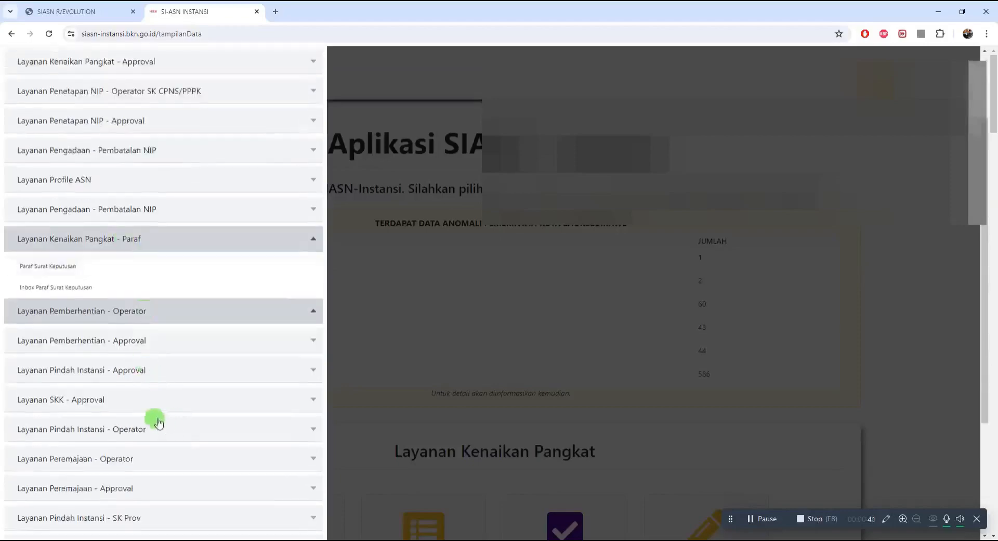
scroll(109, 291, "up", 2)
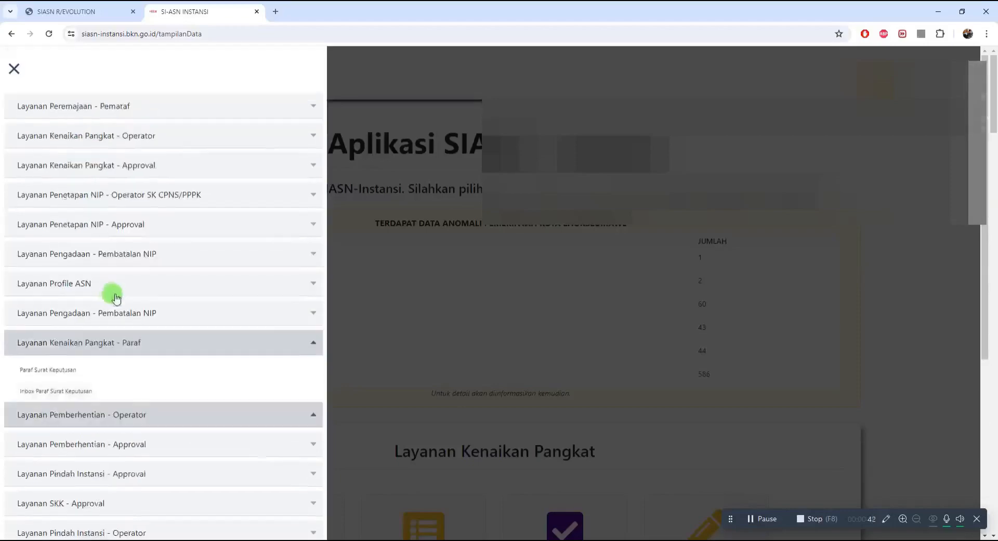
left_click(124, 167)
left_click(107, 138)
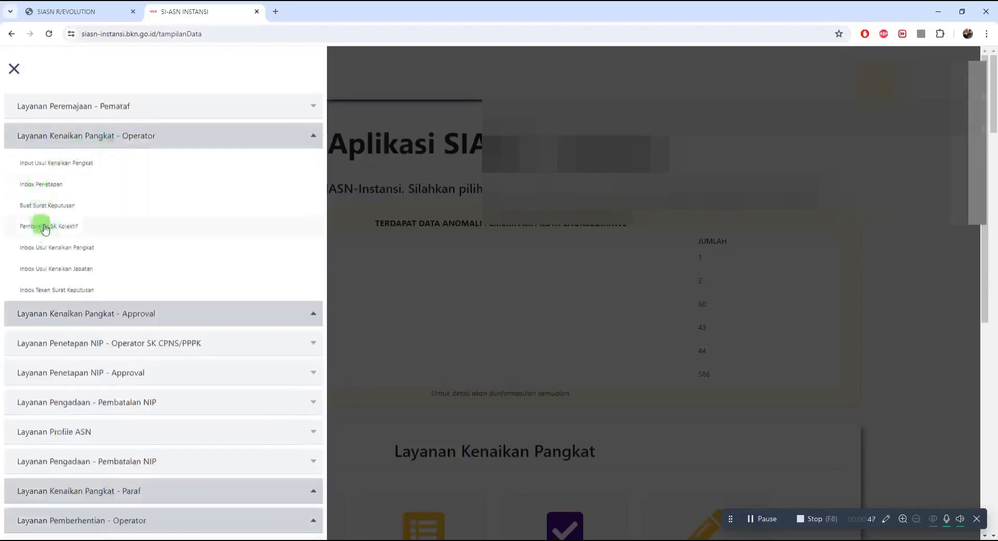
left_click(42, 204)
scroll(420, 287, "down", 7)
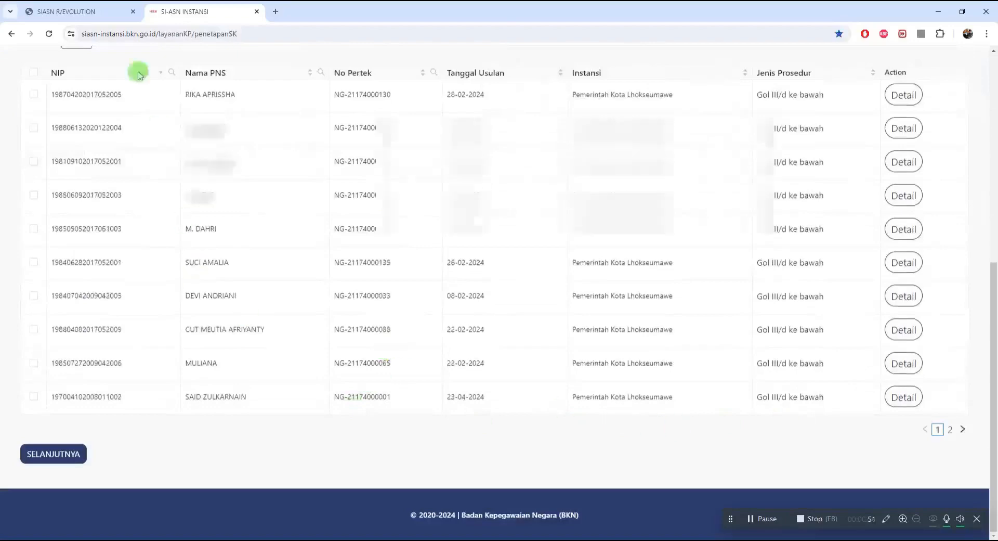
Switch to the SIASN R/EVOLUTION site and open the Kenaikan Pangkat Inbox to review its employee list.
left_click(73, 11)
left_click(87, 151)
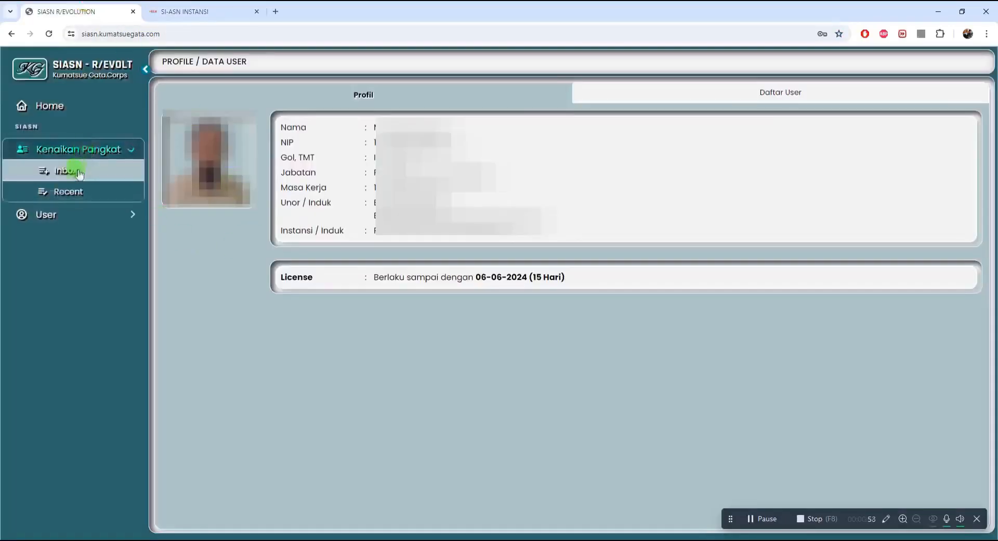
left_click(65, 171)
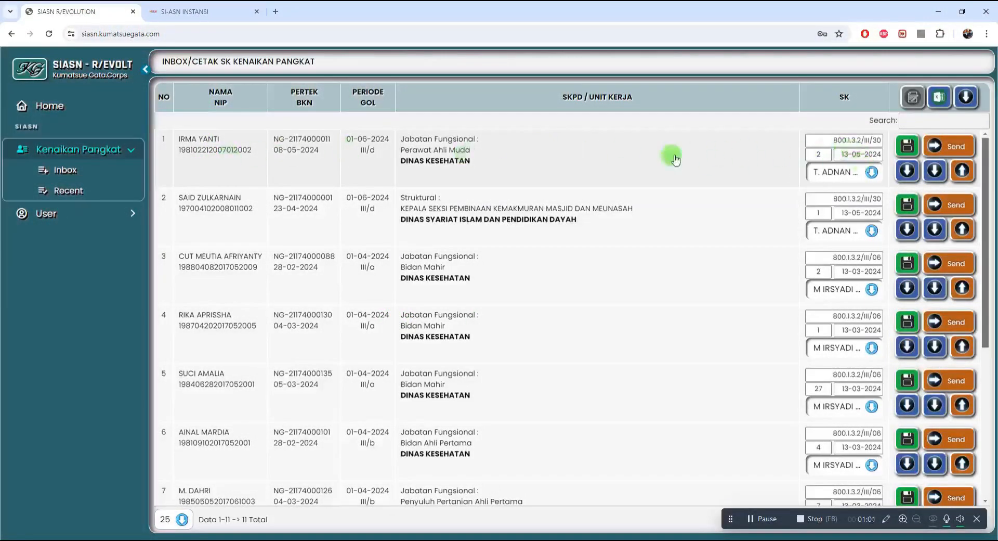
scroll(473, 267, "down", 2)
scroll(626, 285, "up", 2)
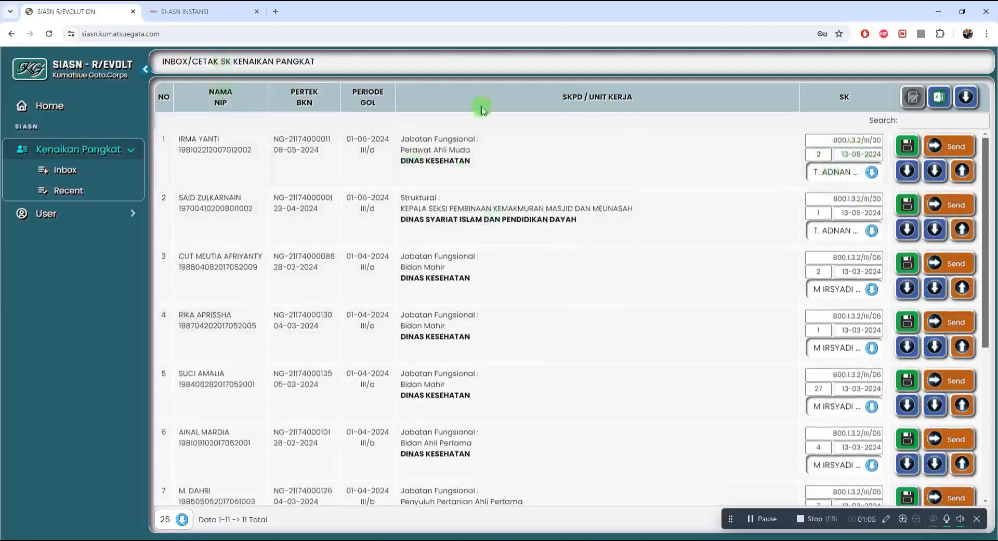
Back in SI-ASN Instansi, select the first employee in the proposal list and proceed to the Pembuatan Surat Keputusan form.
left_click(197, 11)
scroll(427, 309, "up", 4)
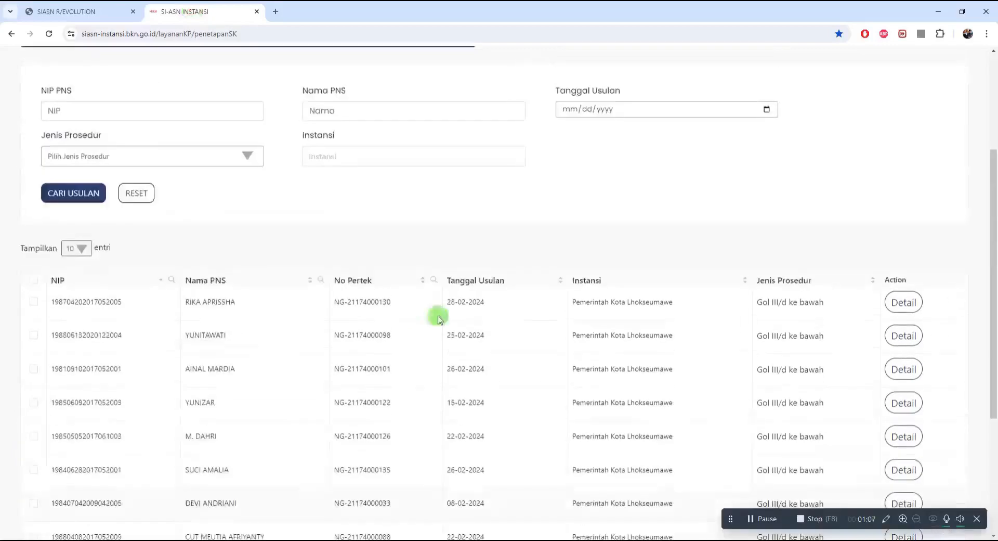
left_click(34, 301)
scroll(102, 361, "down", 4)
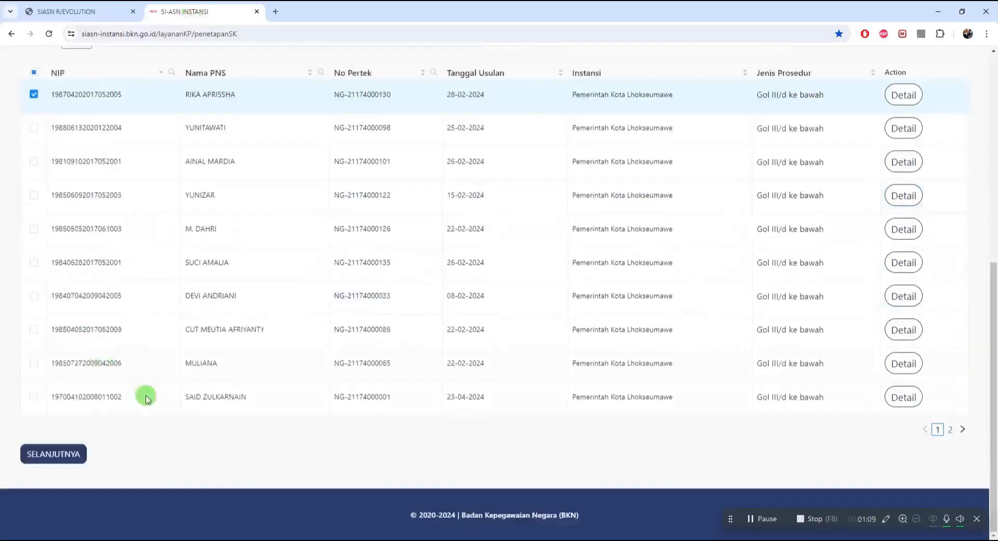
left_click(62, 457)
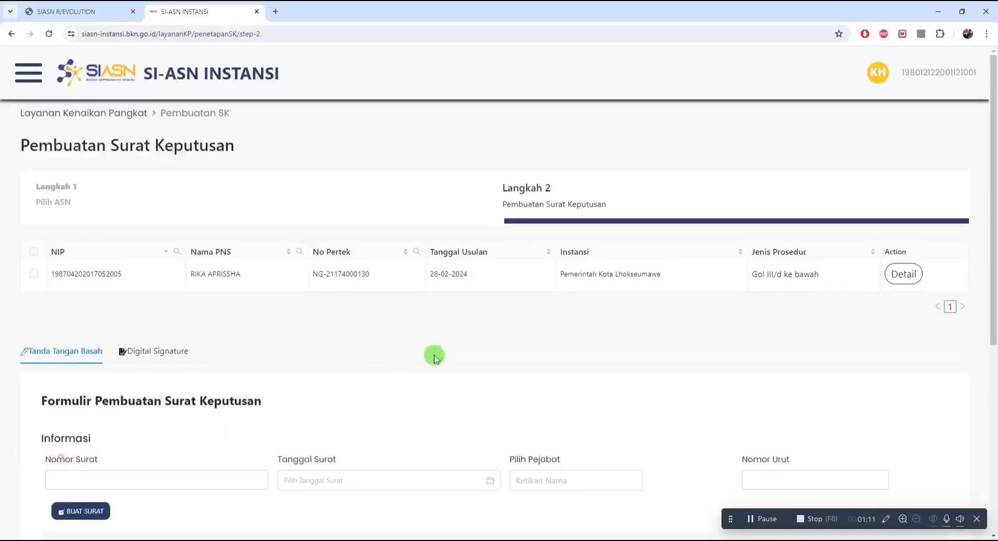
scroll(435, 351, "down", 5)
left_click(149, 160)
left_click(335, 158)
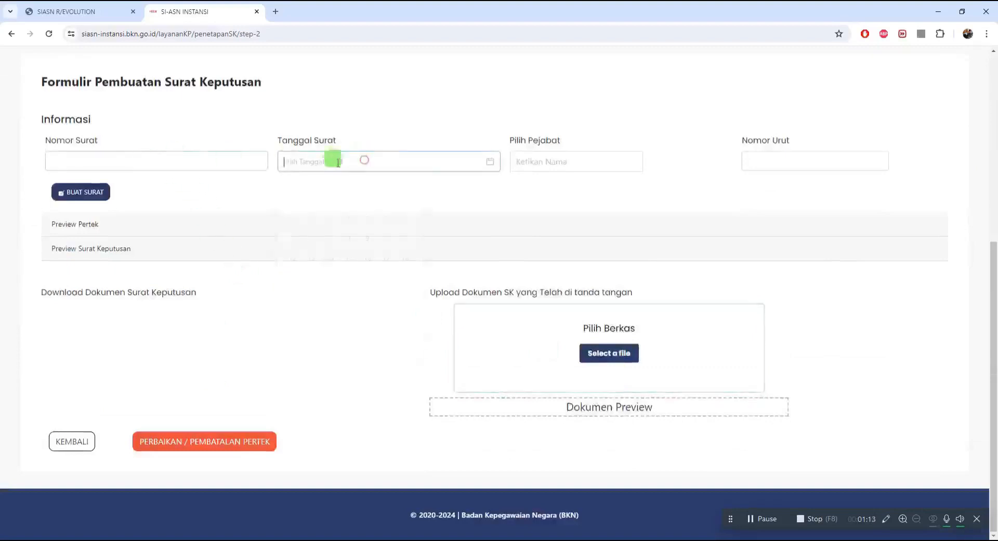
left_click(156, 154)
left_click(297, 161)
left_click(180, 154)
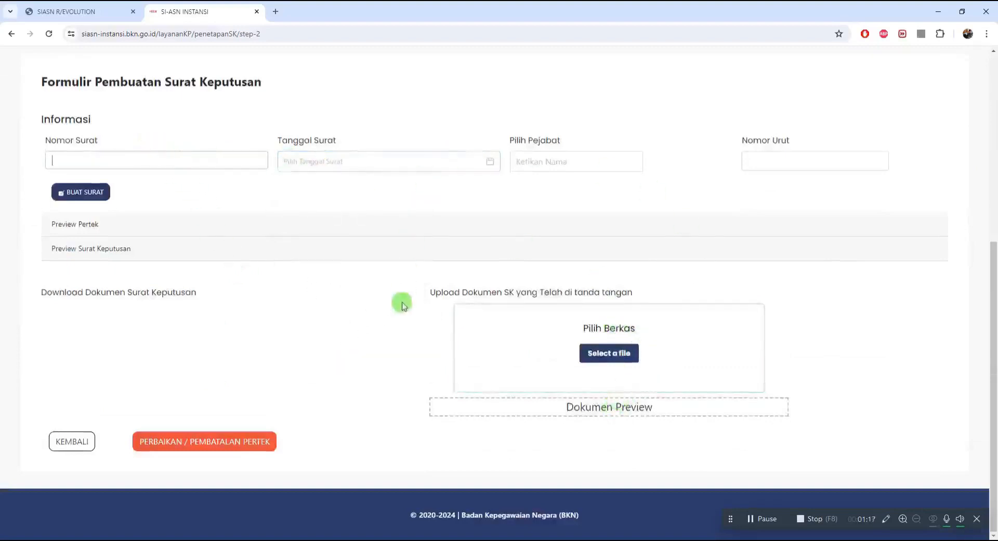
Expand Preview Surat Keputusan, open its PDF, and read the decree's number, legal basis and employee details.
left_click(204, 248)
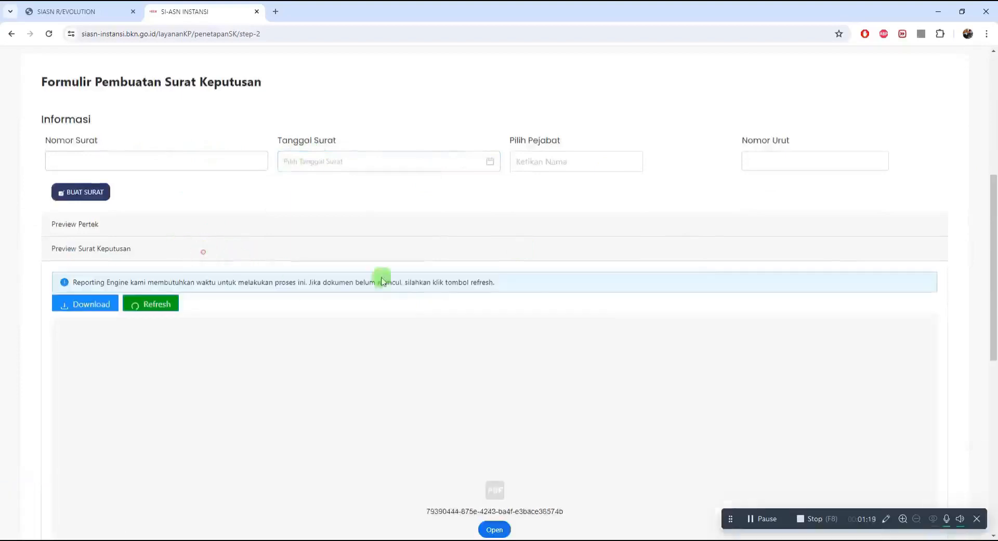
scroll(411, 299, "down", 5)
left_click(495, 216)
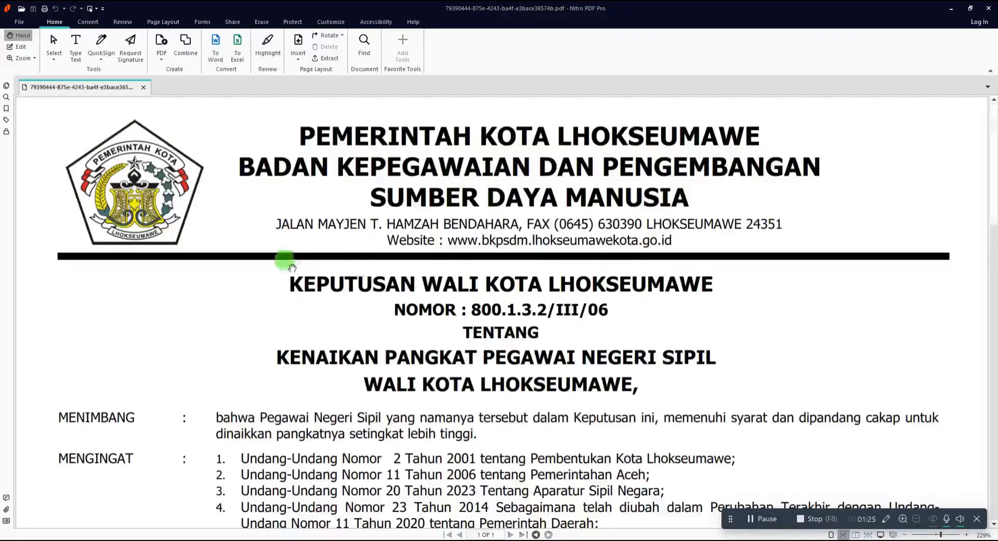
scroll(452, 250, "down", 2)
scroll(486, 143, "down", 3)
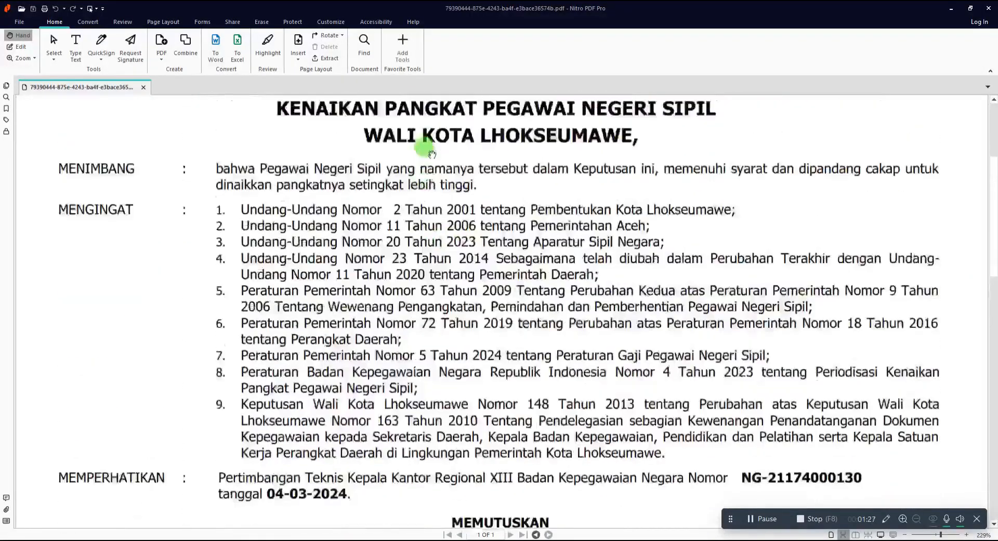
scroll(568, 191, "up", 3)
scroll(528, 326, "down", 9)
scroll(535, 358, "down", 1)
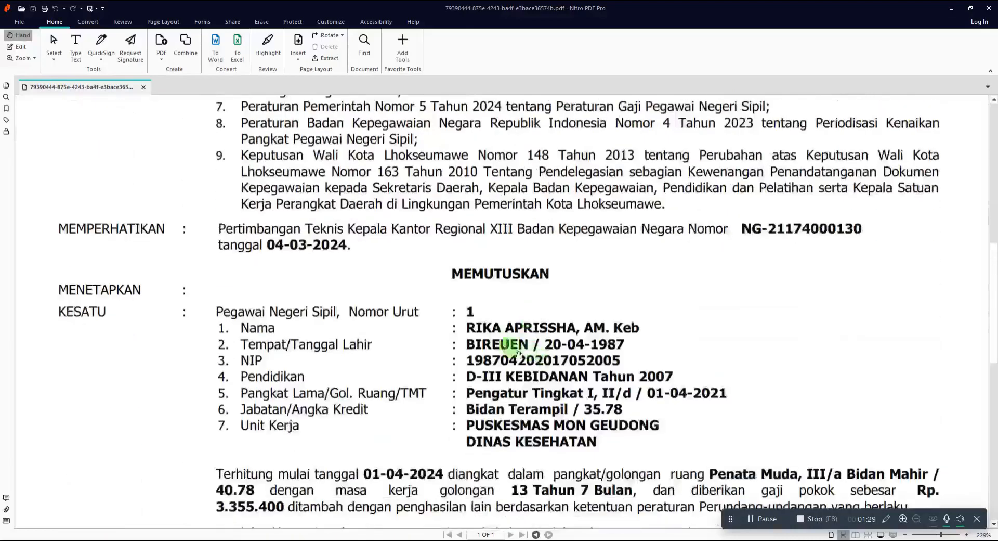
scroll(507, 344, "up", 2)
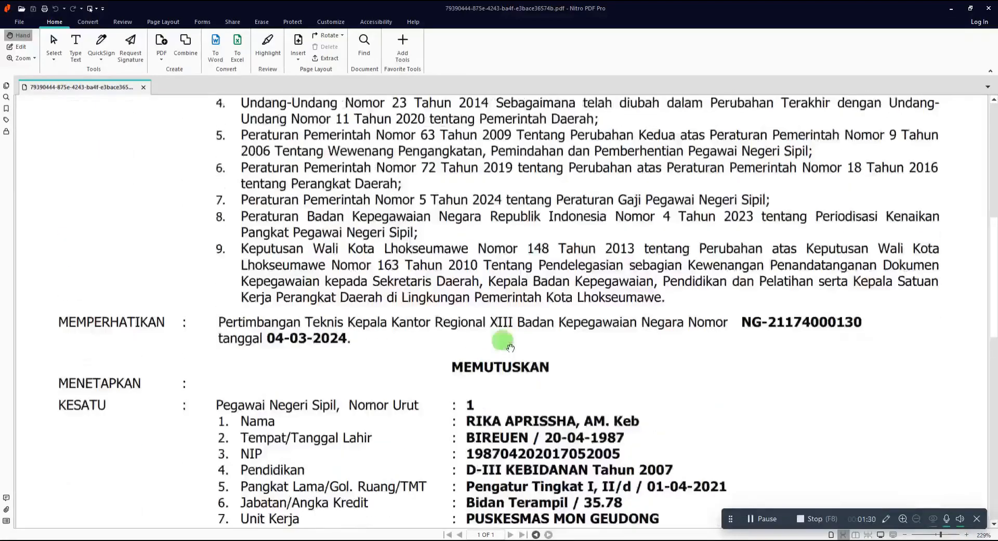
left_click(953, 10)
Return to the SIASN R/EVOLUTION inbox and examine the decree number of the employee in row 4.
left_click(124, 12)
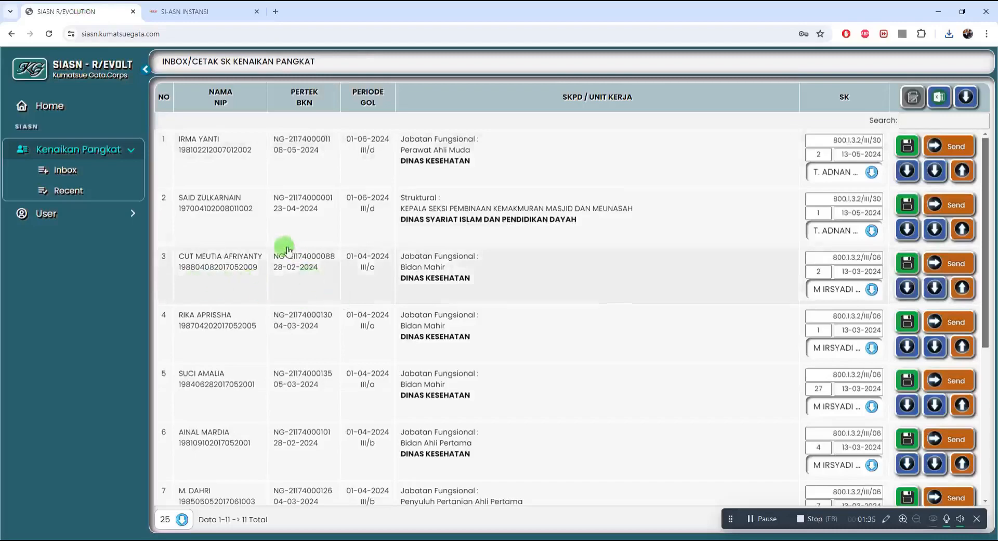
scroll(258, 351, "down", 5)
scroll(258, 348, "up", 5)
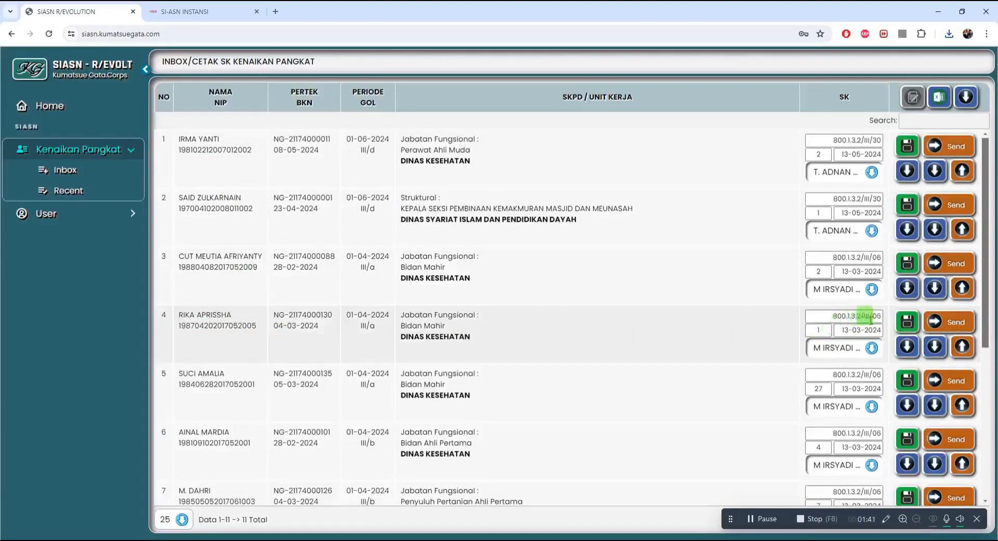
left_click_drag(826, 316, 895, 325)
left_click(708, 322)
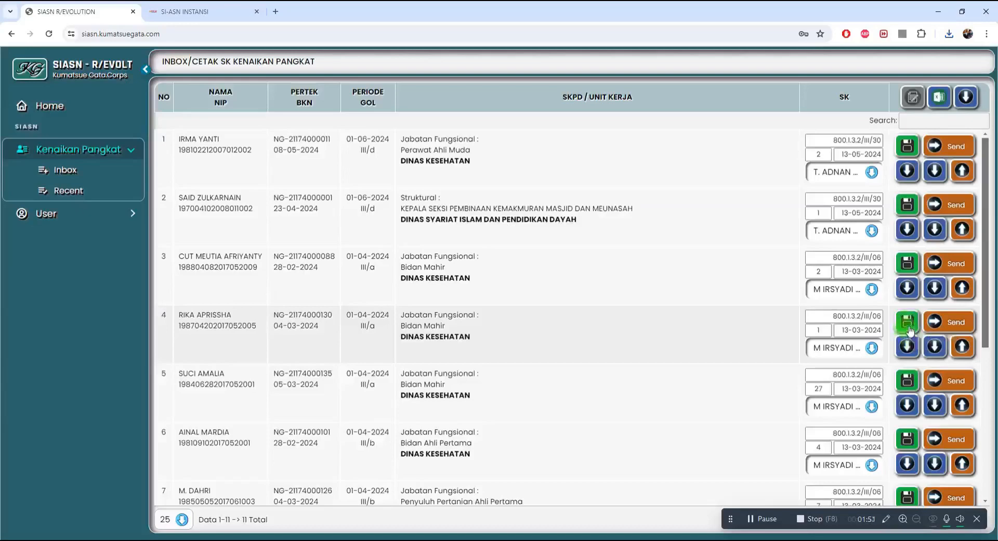
Start sending the row 4 employee's SK for TTE signing, and cancel the request.
left_click(952, 329)
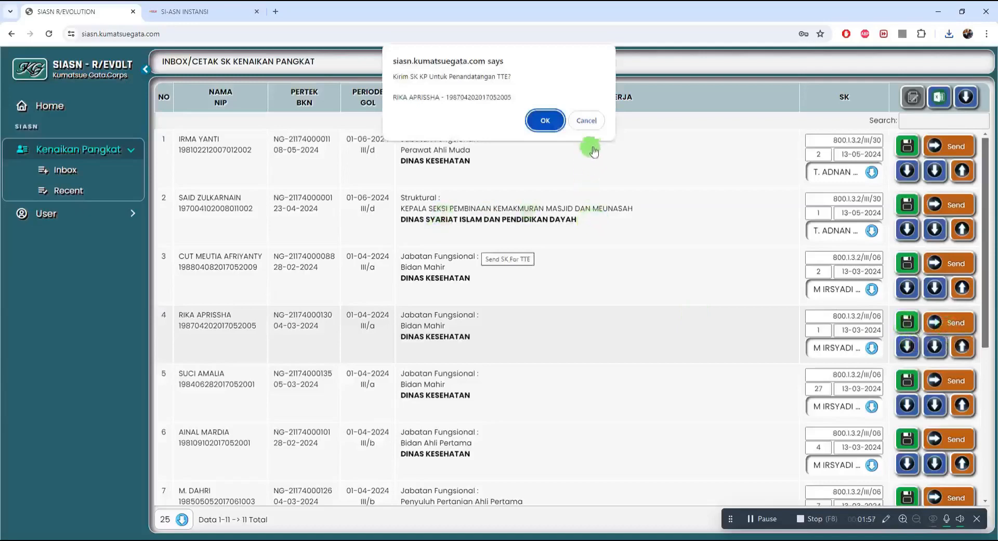
left_click(585, 121)
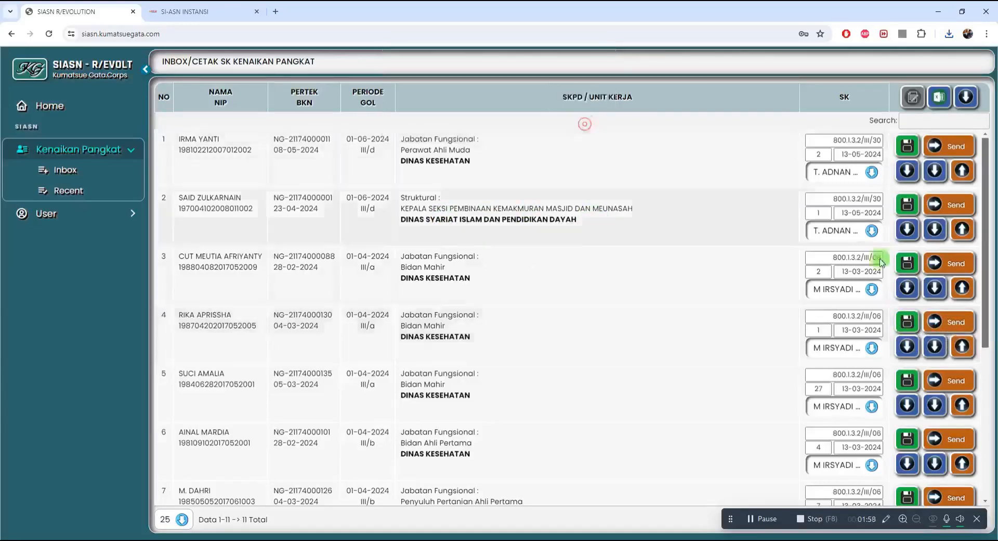
Download the SK KP and PERTEK PDFs of the employee in row 4.
left_click(907, 348)
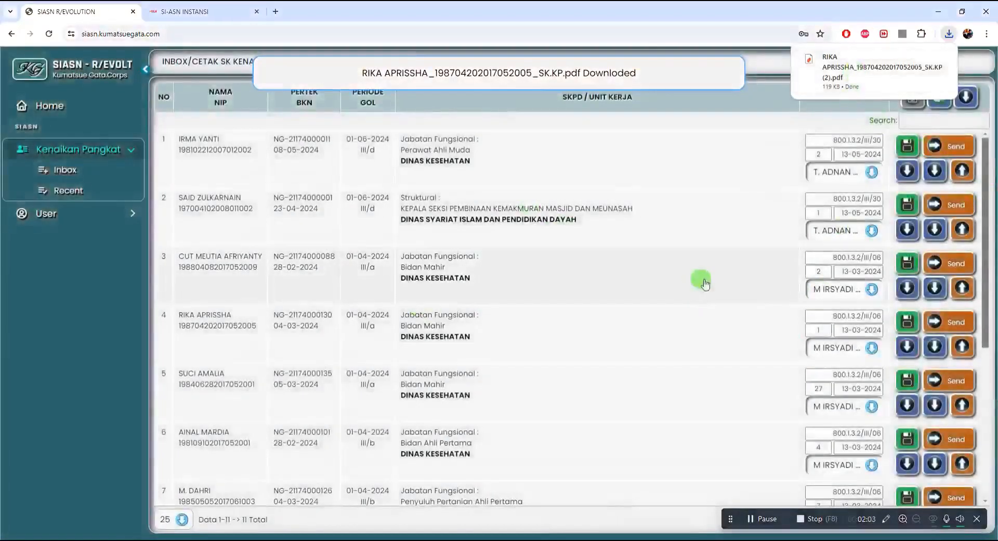
left_click(934, 347)
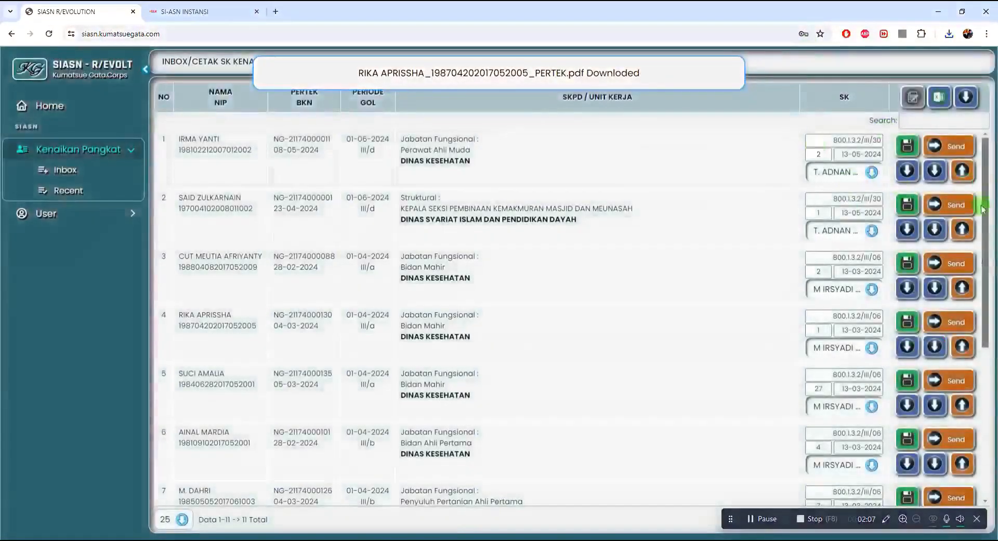
Open the downloaded PERTEK PDF from the recent downloads, read through it, and return to the inbox.
left_click(948, 34)
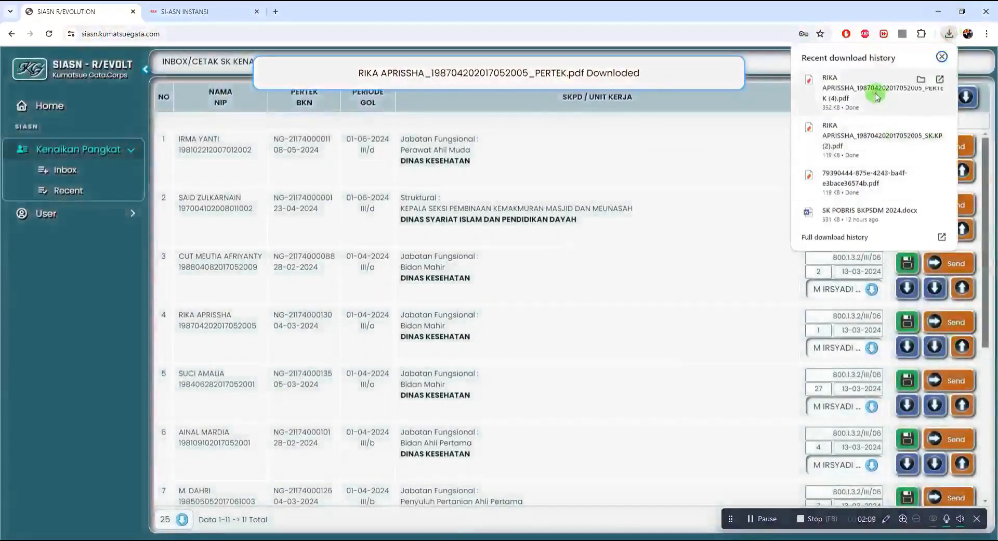
left_click(657, 223)
scroll(470, 364, "down", 5)
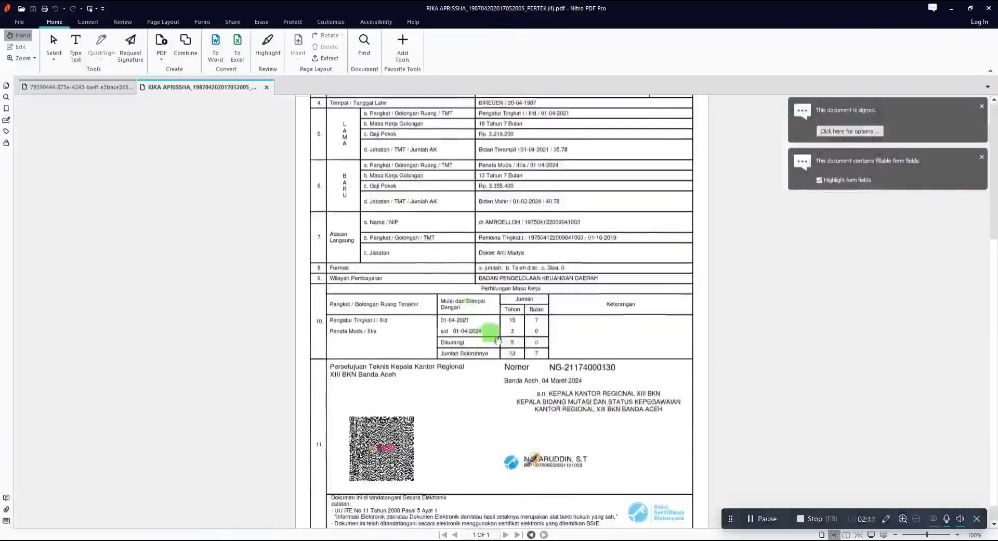
scroll(475, 457, "up", 5)
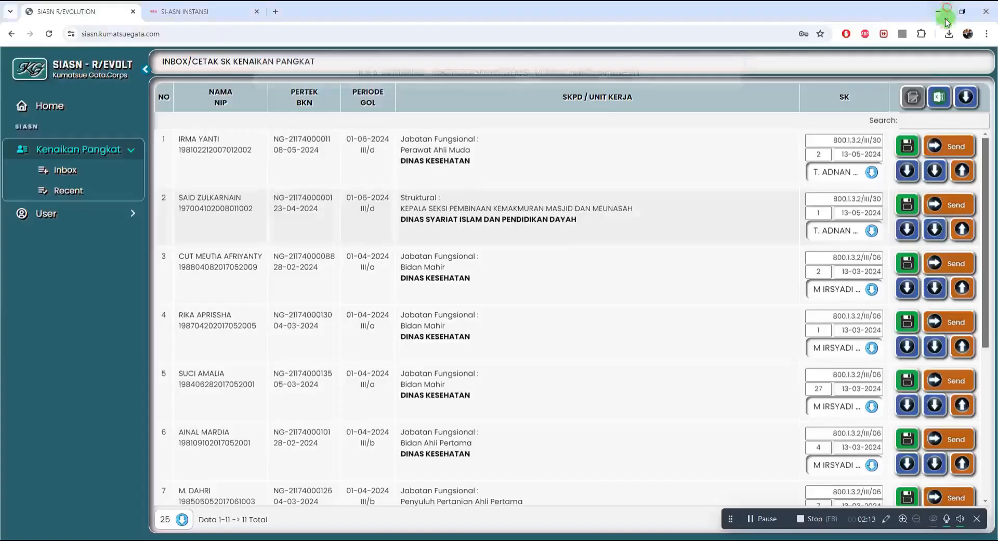
left_click(950, 6)
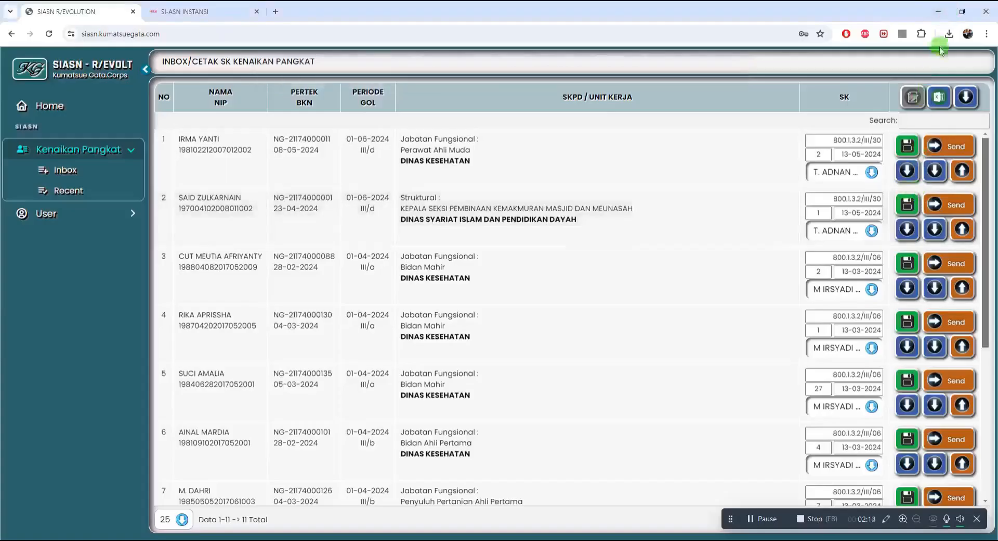
Open the downloaded SK KP PDF from the recent downloads and read through the decree.
left_click(948, 36)
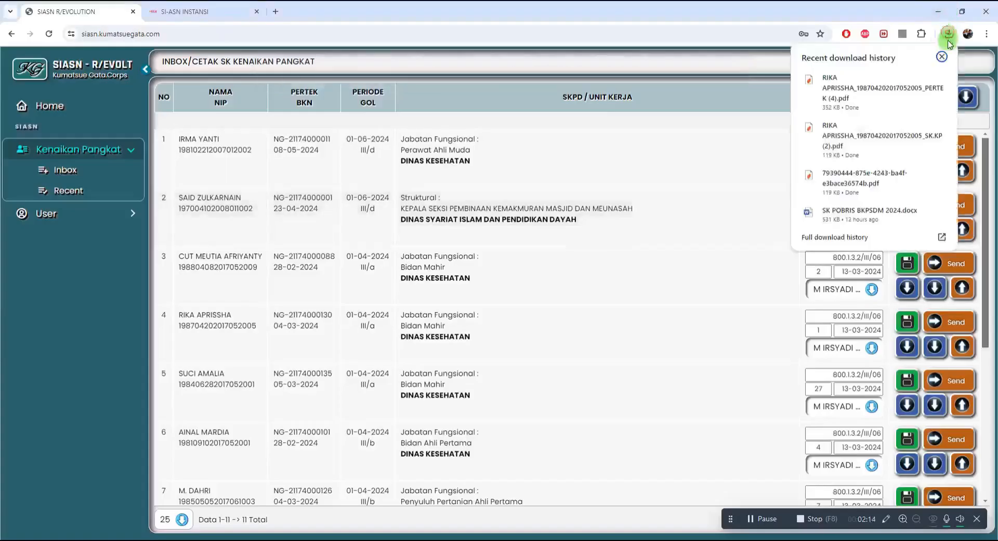
left_click(866, 147)
scroll(423, 341, "down", 5)
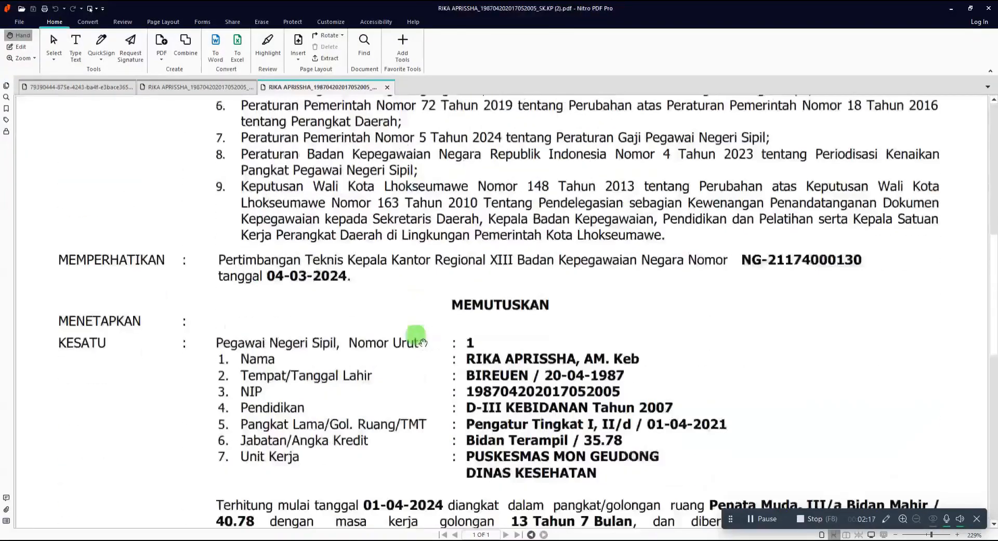
Finish reading the decree PDF through to its decision section and return to the promotion inbox.
scroll(423, 341, "down", 3)
scroll(423, 342, "up", 10)
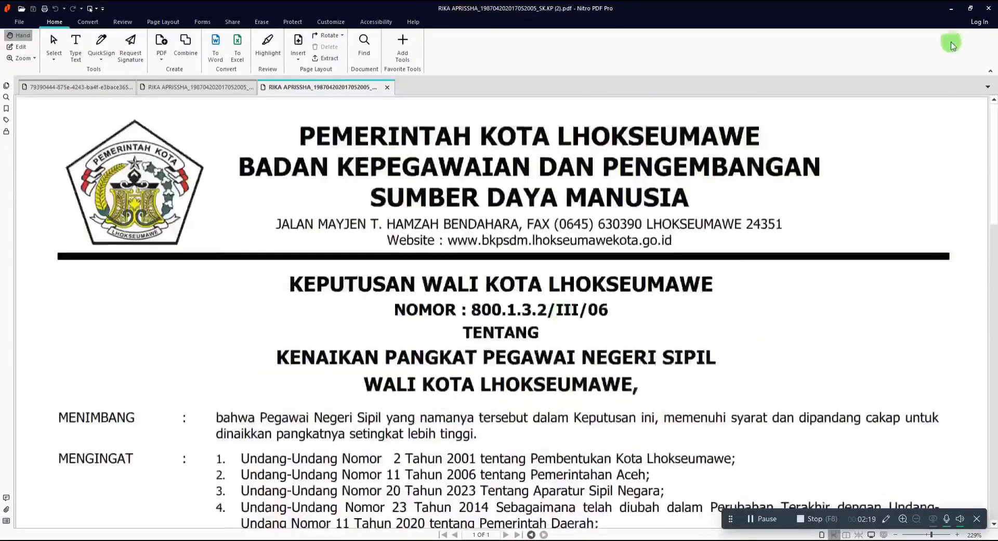
left_click(951, 8)
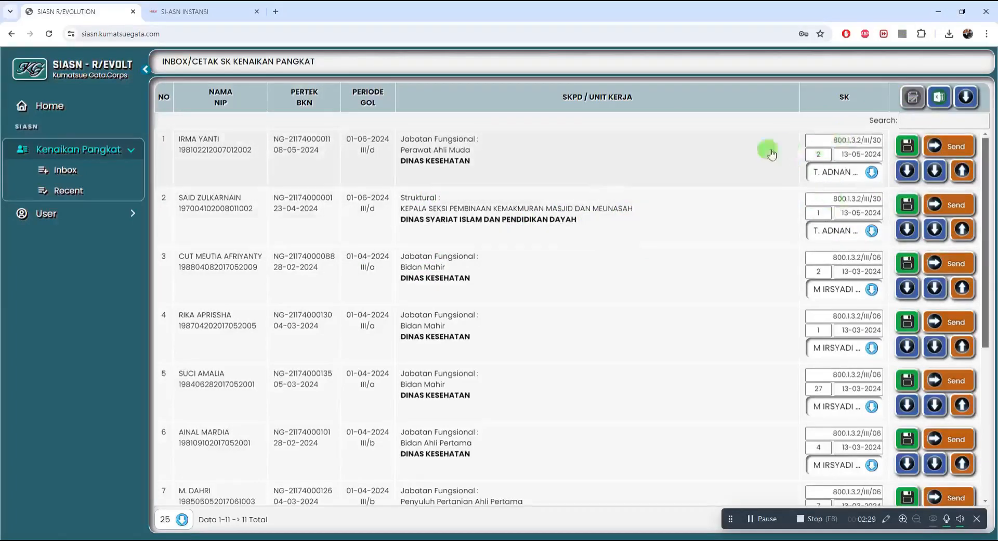
Open Auto Setup and examine the SK selection, decree number, date, signatory and starting sequence number fields.
left_click(913, 99)
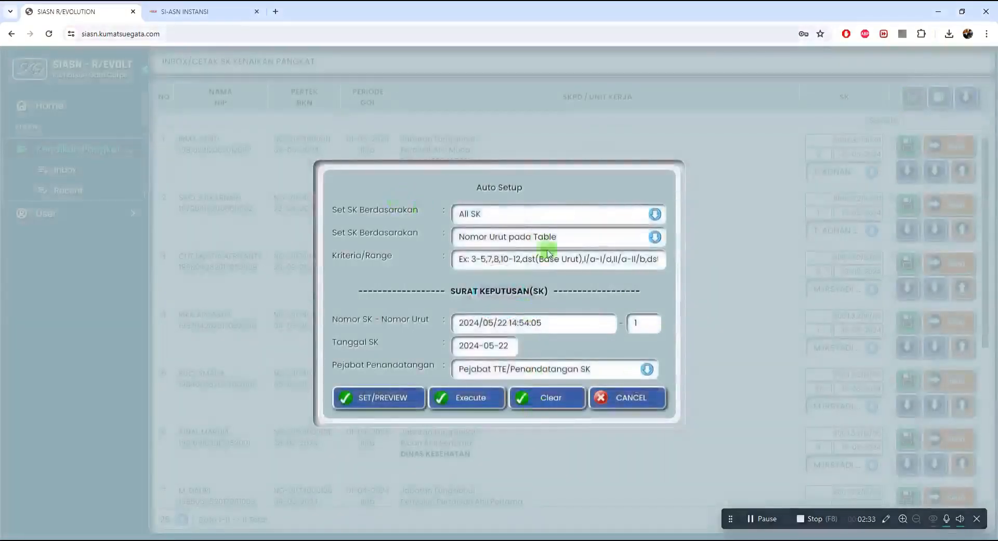
left_click(503, 219)
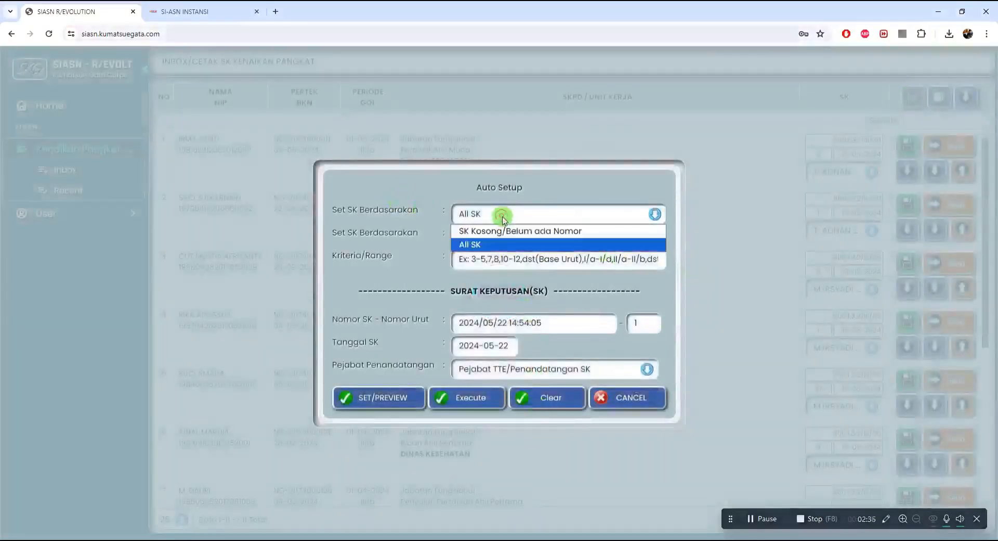
left_click(501, 216)
left_click(502, 216)
left_click(501, 216)
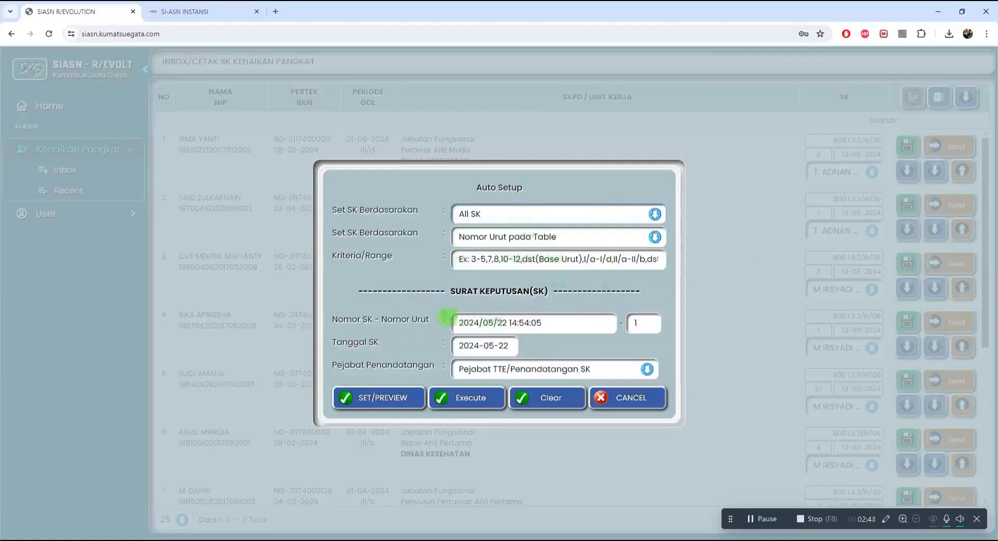
left_click(584, 321)
left_click(582, 323)
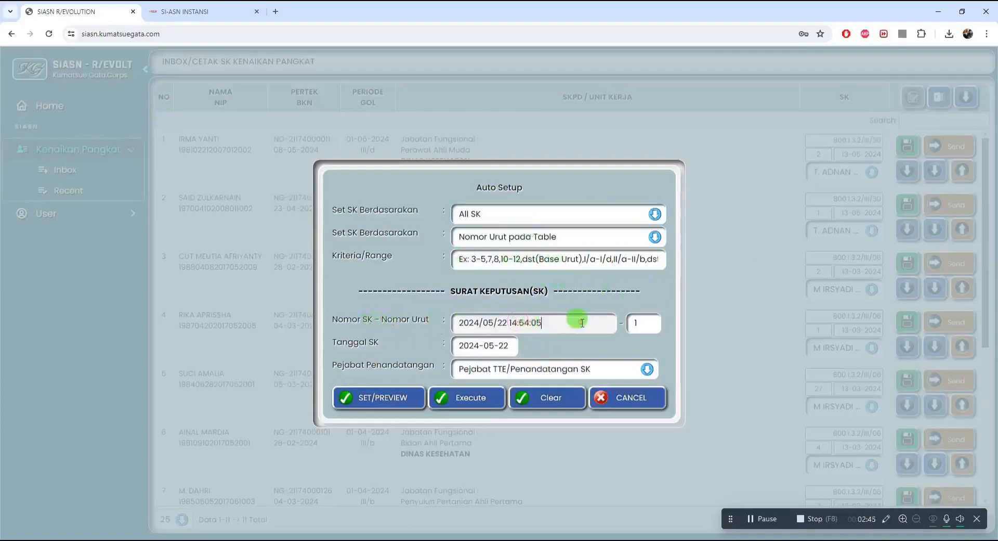
left_click(505, 345)
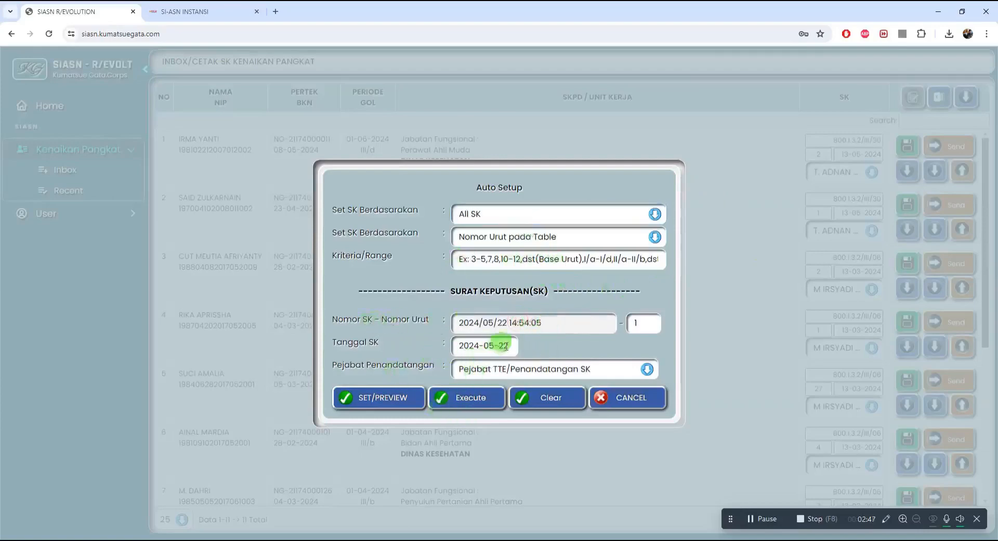
left_click(525, 376)
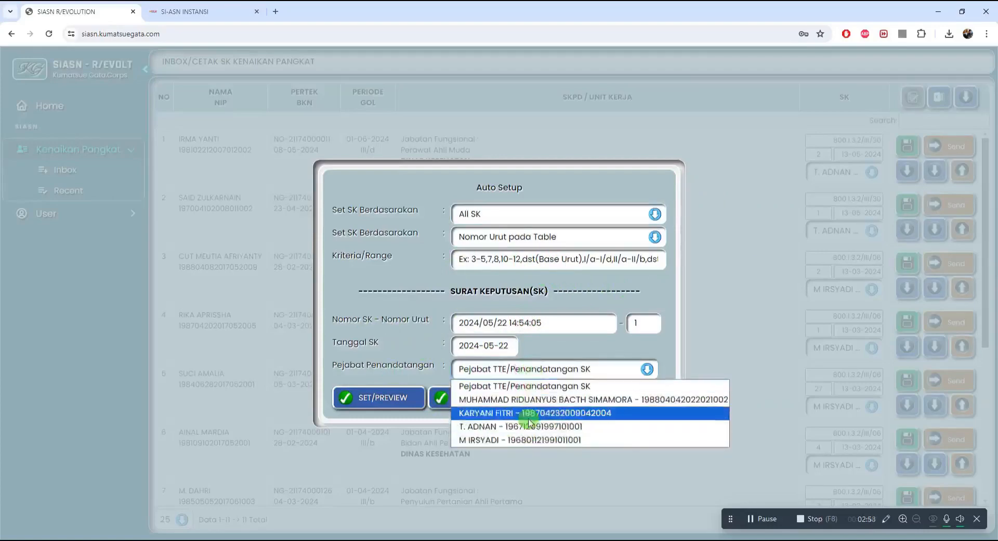
left_click(644, 323)
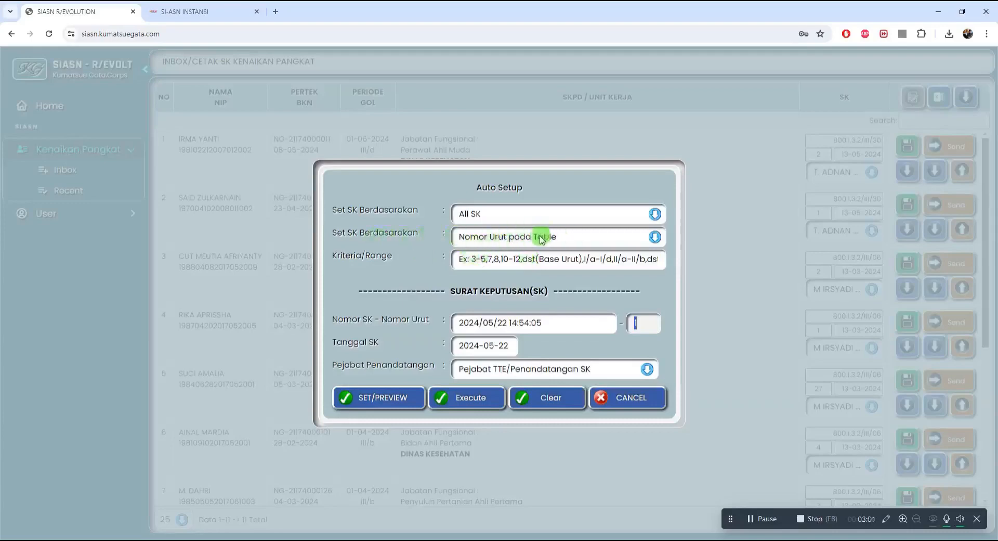
Set the Auto Setup criteria range to 3-5,8,10 by table row number and try to preview the result.
left_click(550, 255)
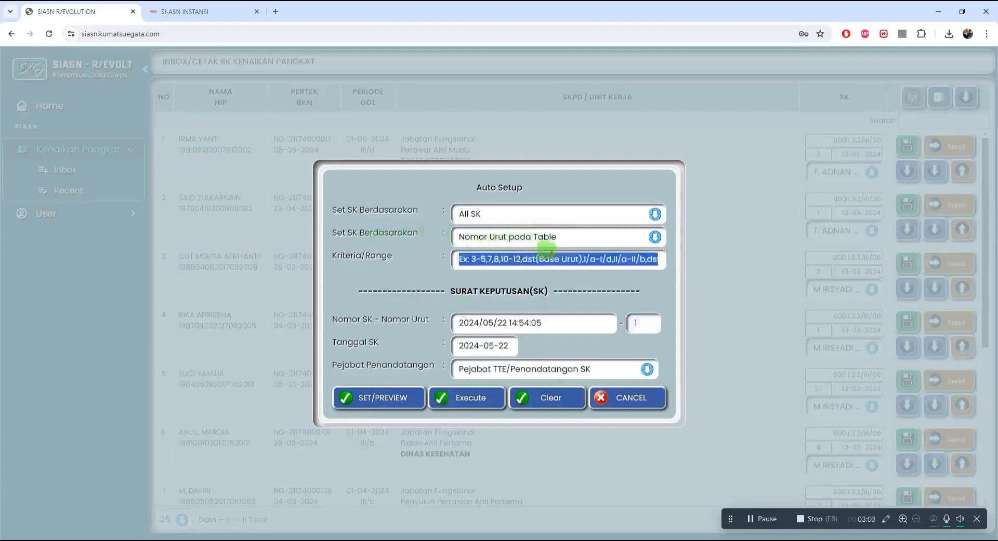
key("Home")
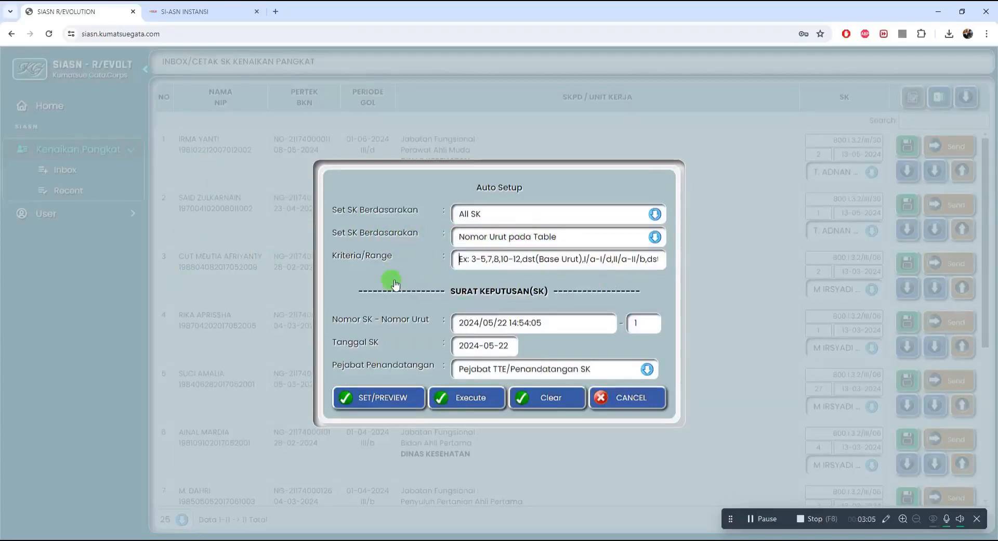
key("Delete")
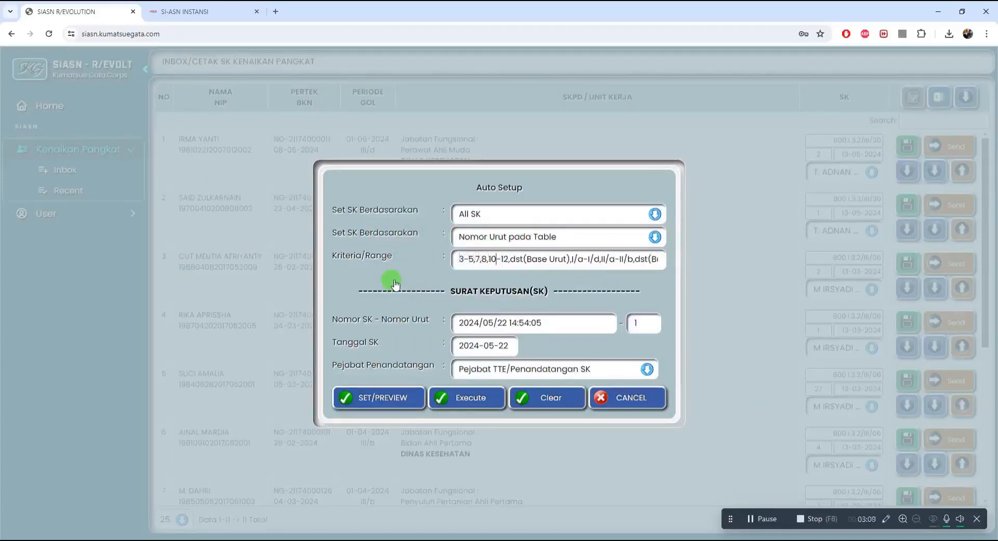
key("shift+End")
type("3-5,7,8,10")
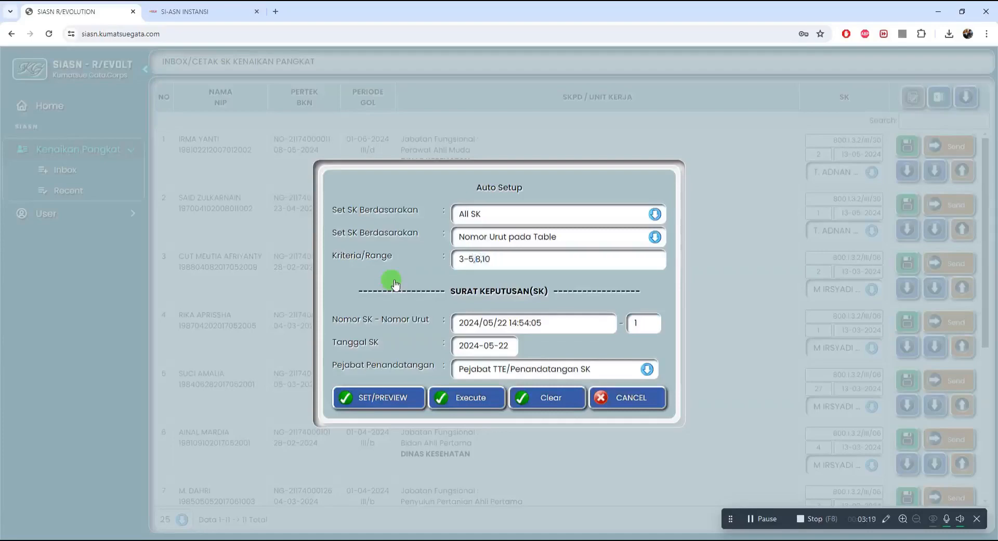
left_click(404, 404)
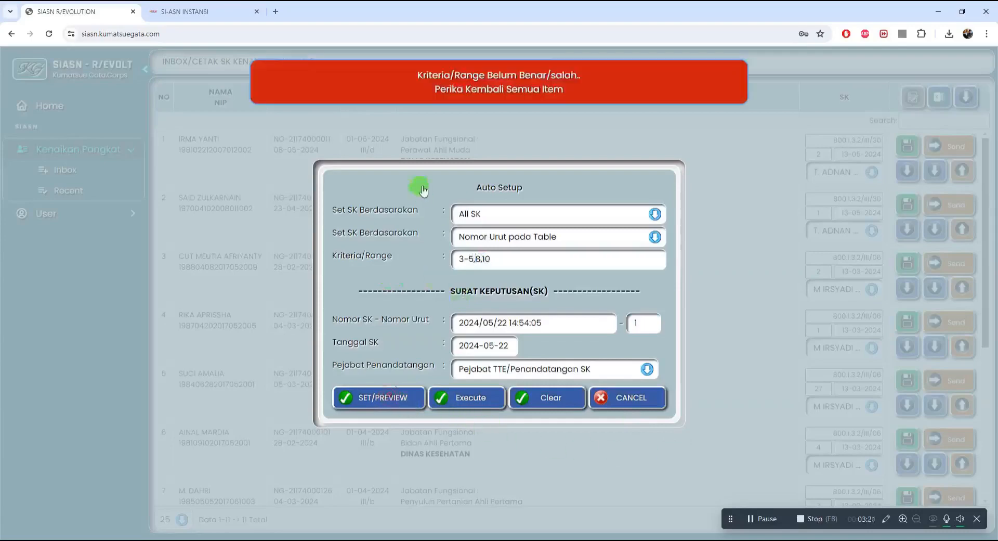
Choose the first listed official as SK signatory, preview the setup for rows 3-5,8,10, and close Auto Setup to check the table.
triple_click(493, 260)
left_click(583, 269)
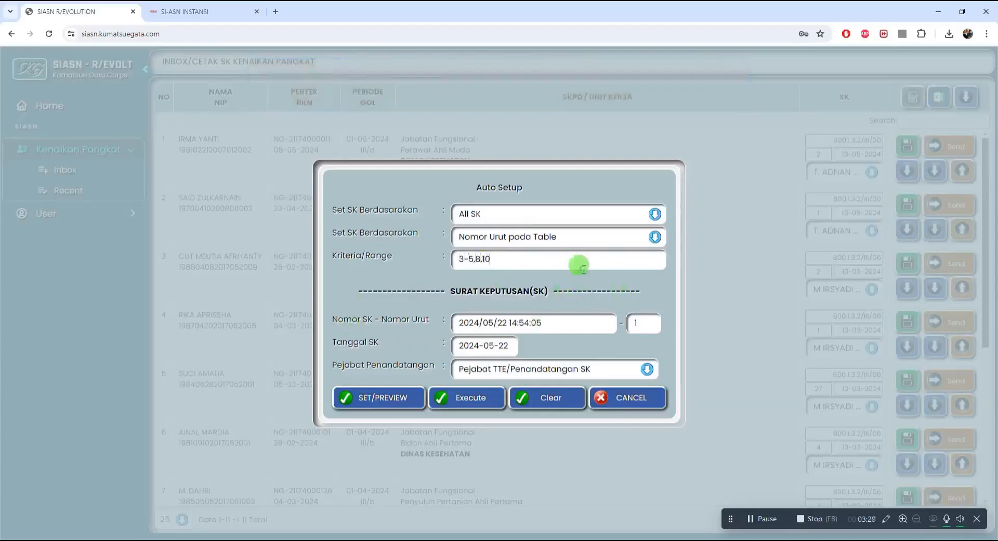
right_click(584, 268)
left_click(497, 369)
left_click(497, 397)
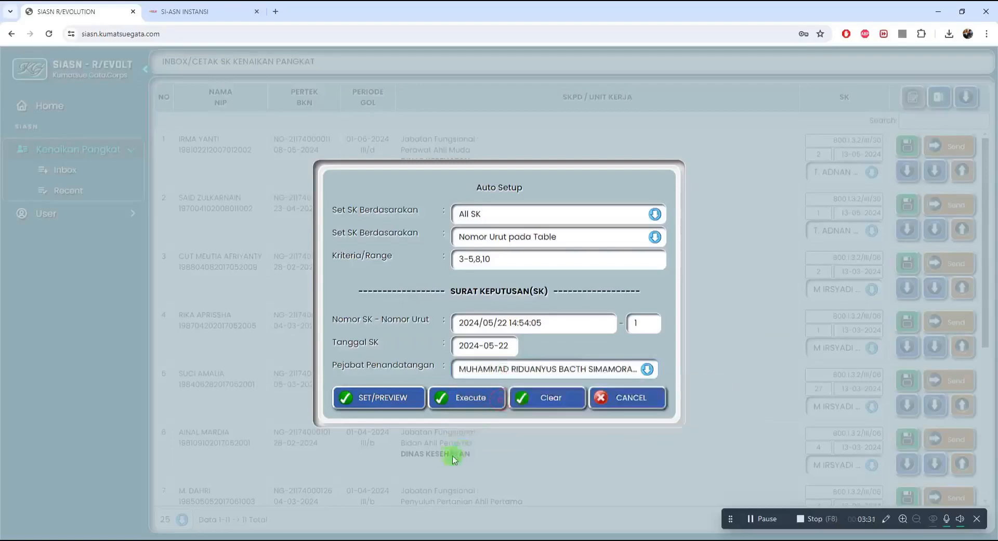
left_click(378, 399)
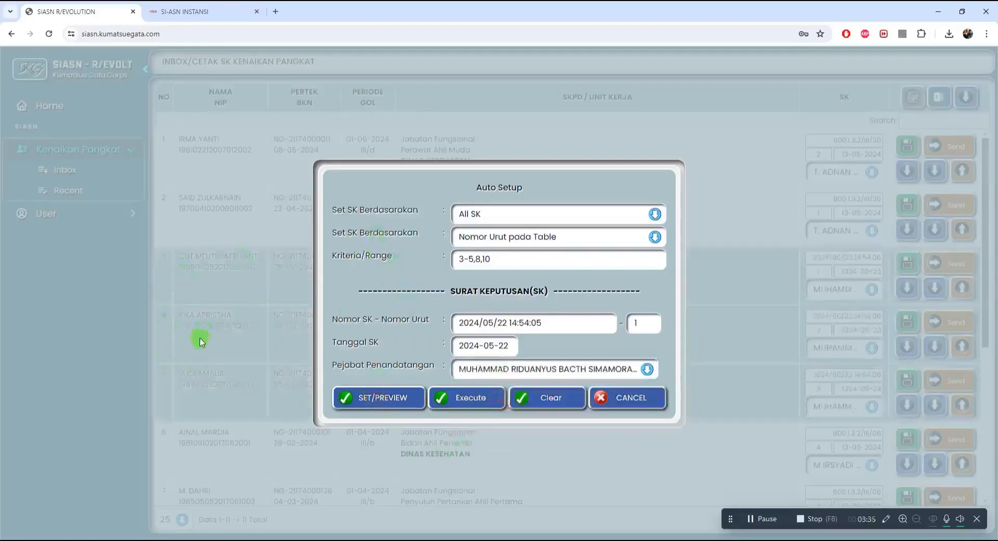
left_click(777, 272)
scroll(704, 397, "down", 5)
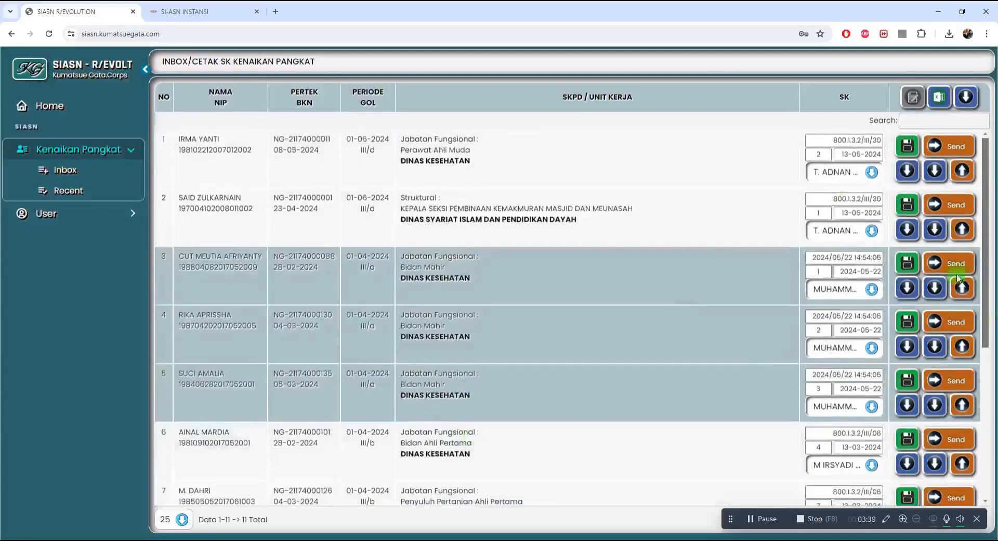
Reopen Auto Setup, check the starting sequence number field, and cancel the dialog.
left_click(912, 97)
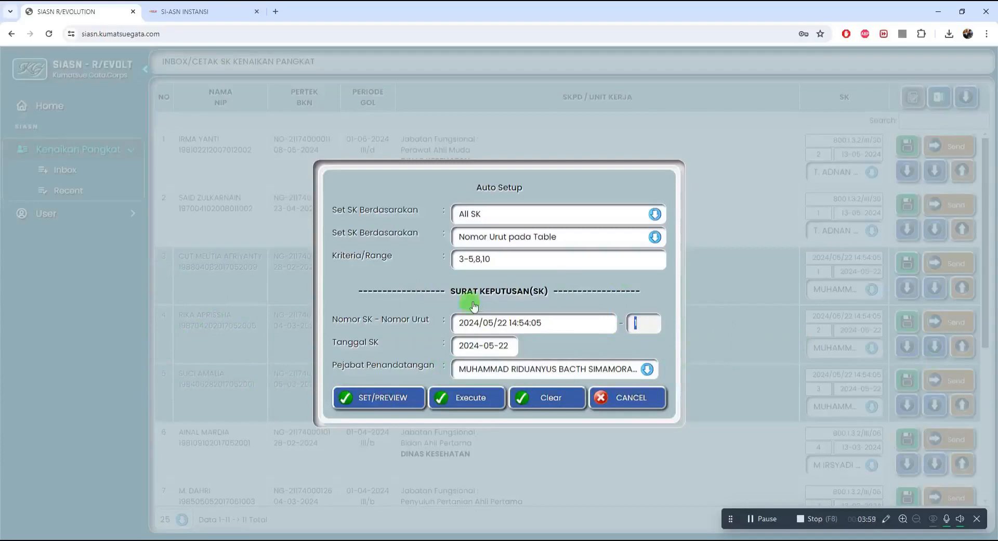
left_click(657, 323)
left_click(630, 406)
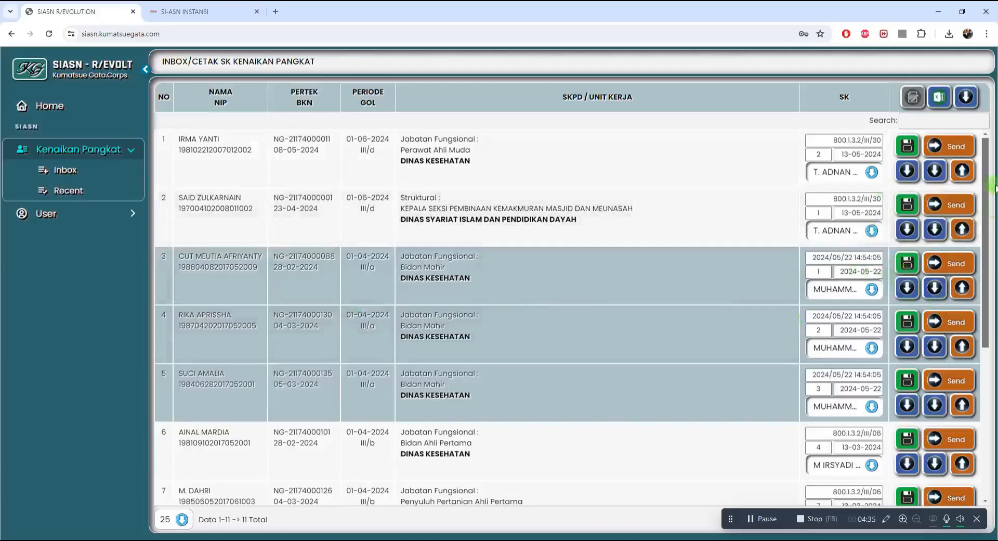
Base the Auto Setup on Golongan with range I/a-I/d, clear the previous preview, and preview the new criteria.
left_click(909, 99)
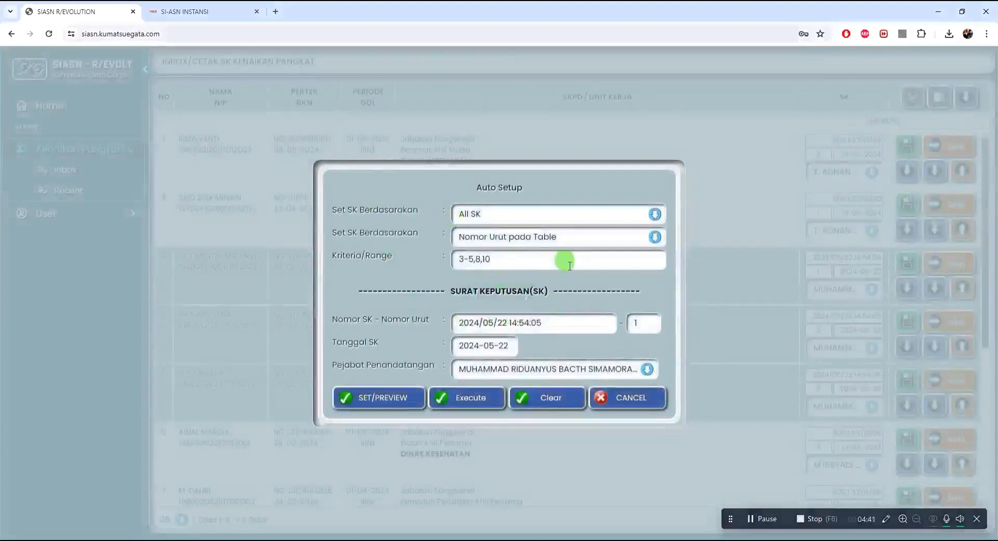
left_click(520, 244)
left_click(516, 253)
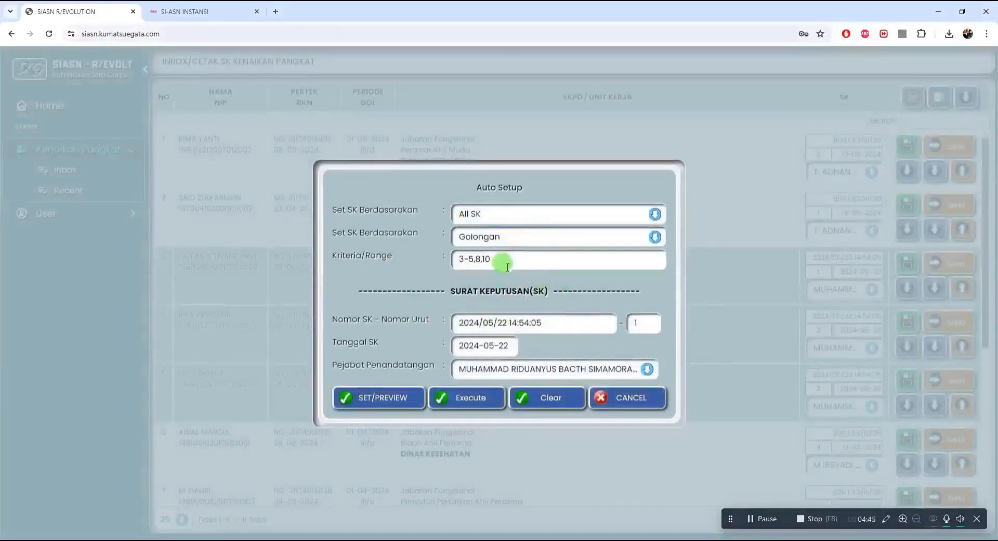
triple_click(508, 267)
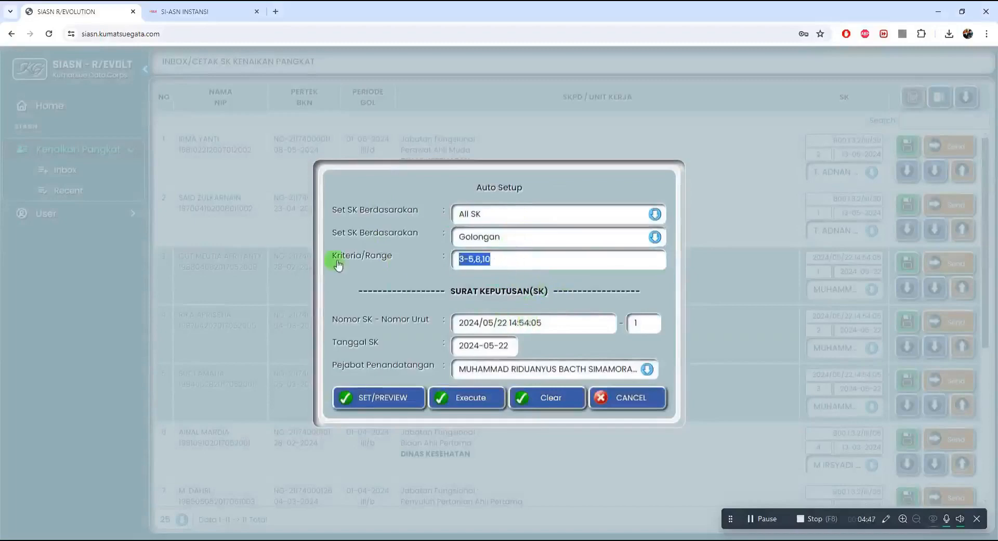
key("BackSpace")
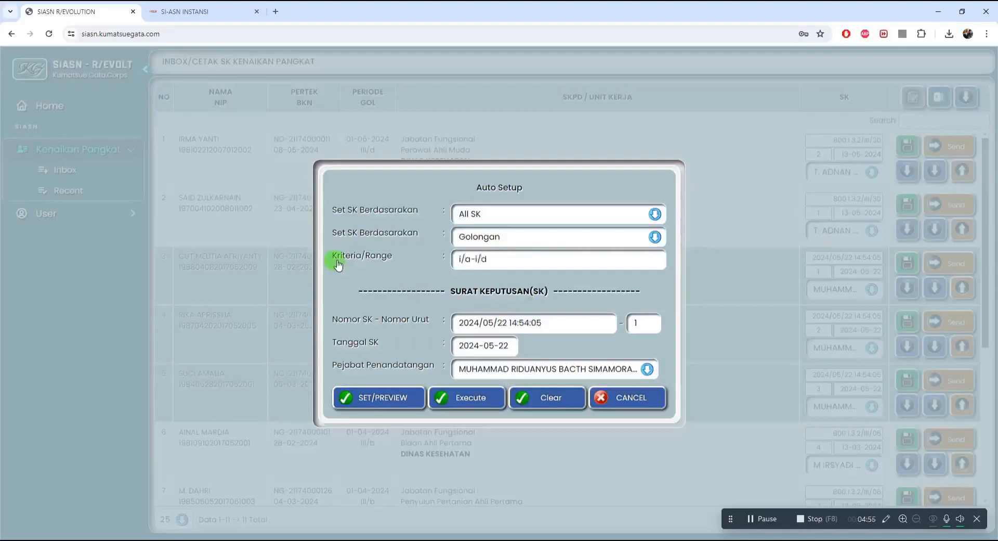
left_click(520, 402)
left_click(394, 401)
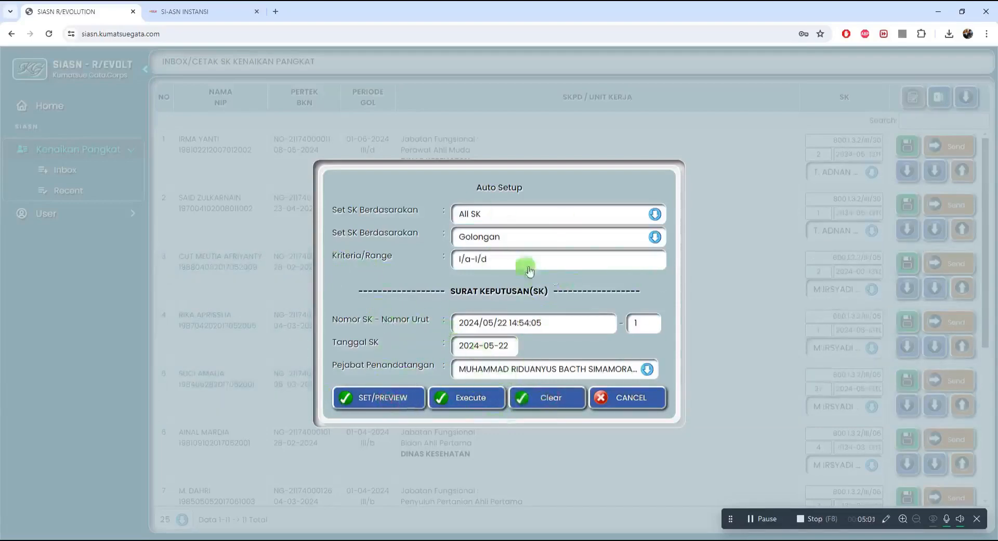
Change the Golongan range to III/a-III/d, preview the setup, and close the dialog to review the table rows.
triple_click(502, 257)
key("Home")
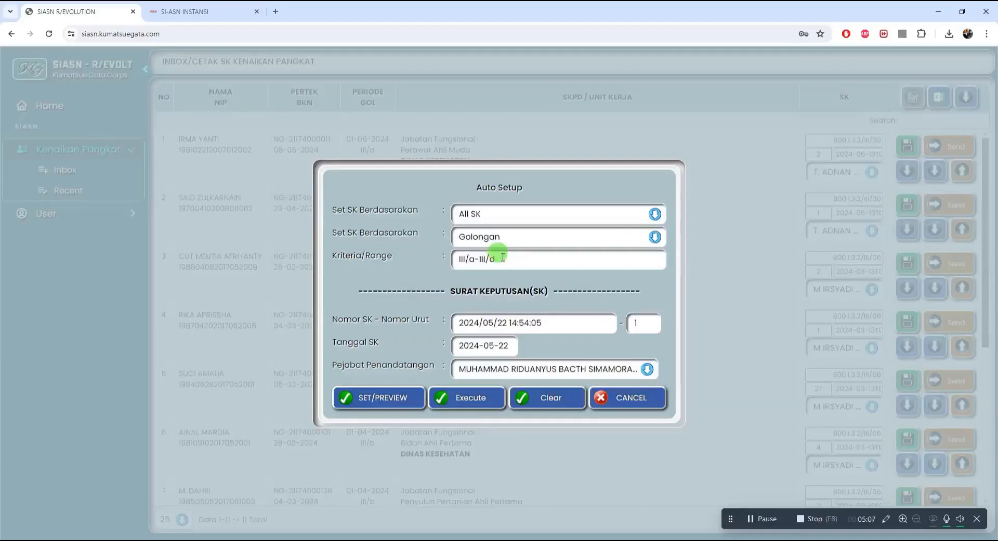
left_click(387, 398)
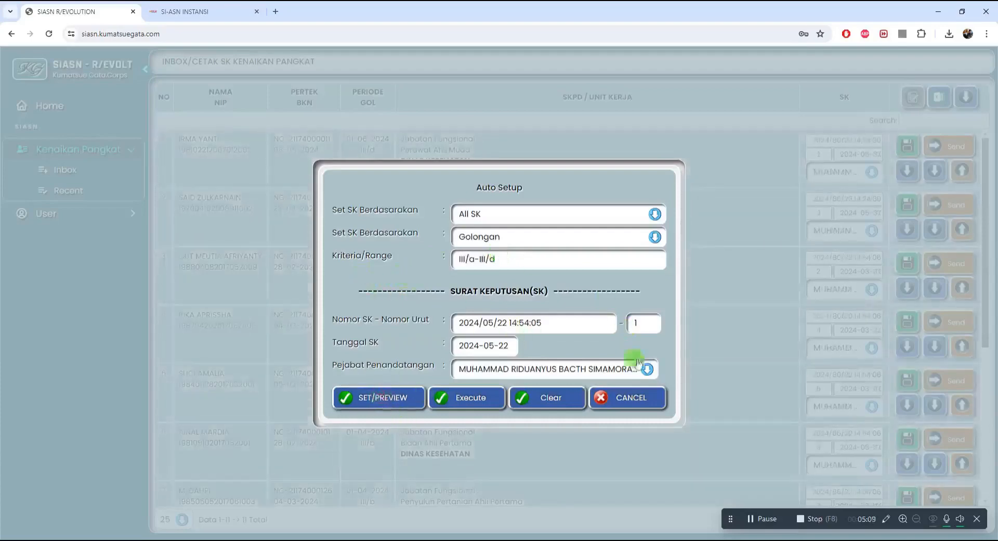
left_click(629, 397)
scroll(502, 396, "down", 5)
scroll(501, 396, "up", 5)
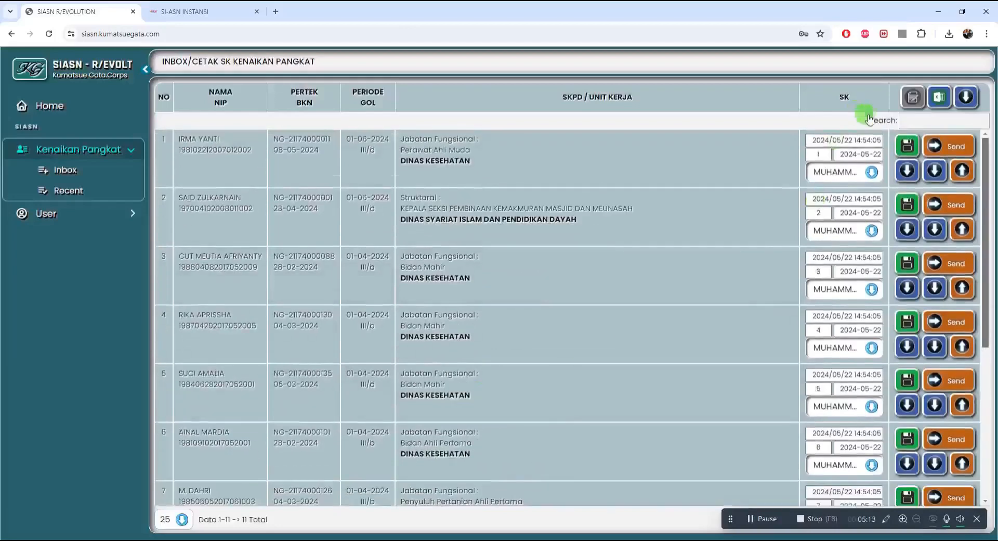
Reopen Auto Setup and examine the decree number field.
left_click(913, 97)
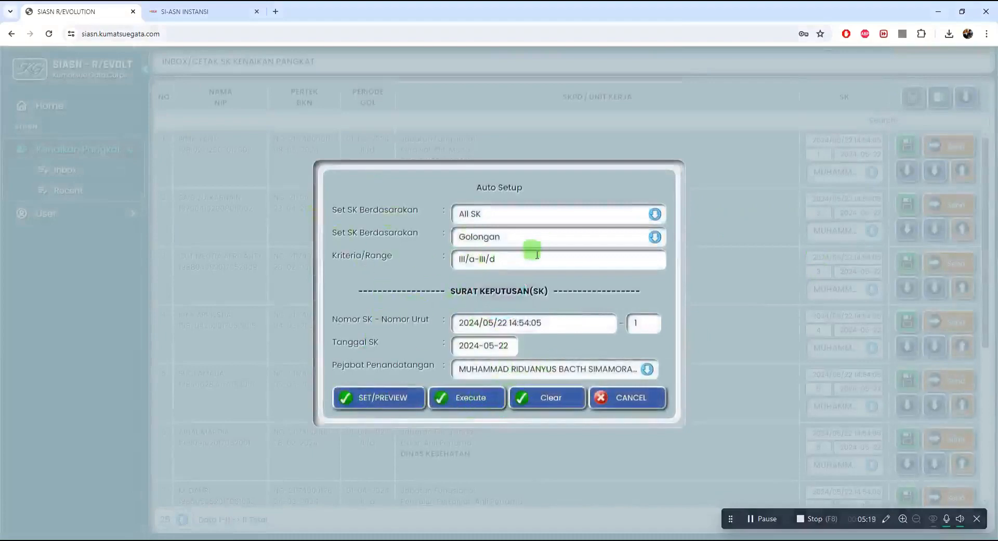
triple_click(562, 323)
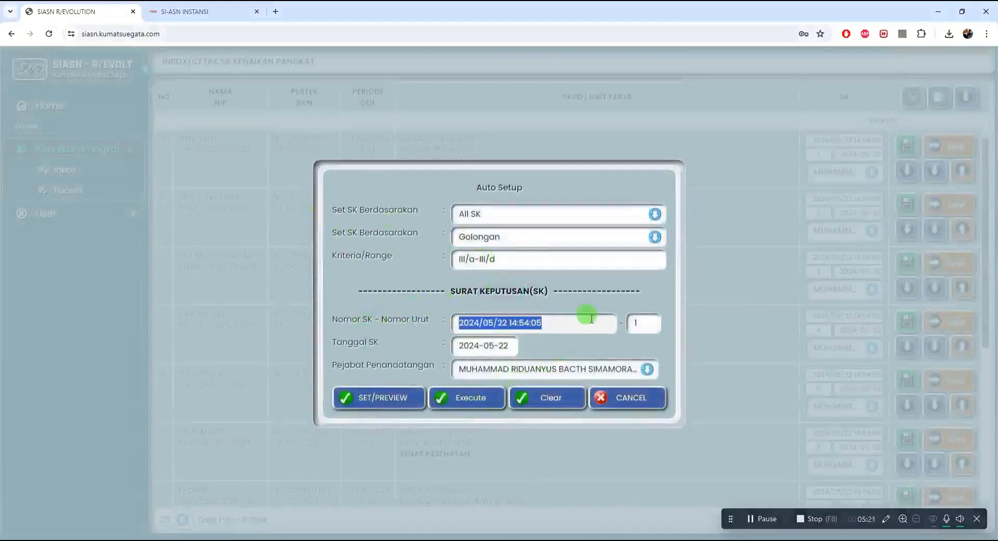
left_click(590, 321)
triple_click(590, 322)
left_click(576, 323)
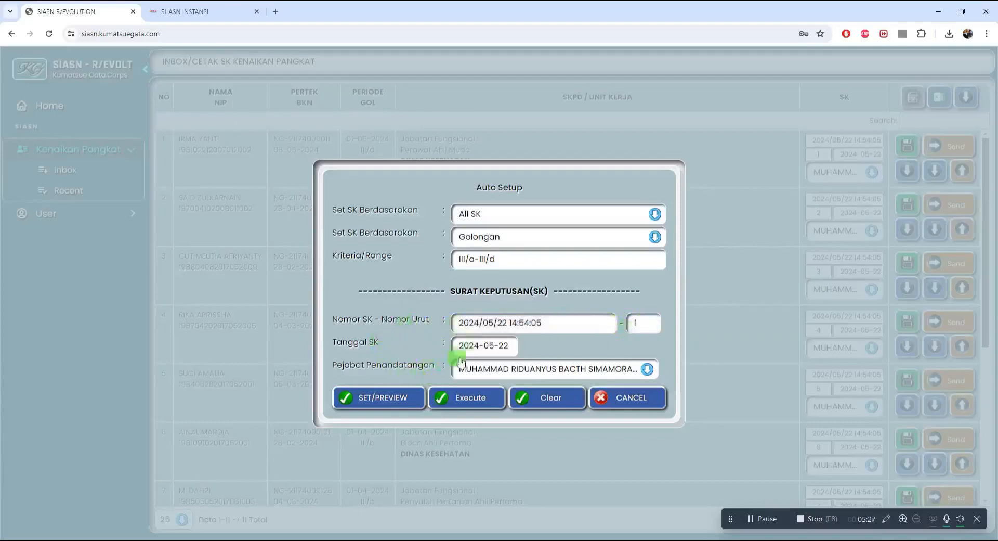
Set the Golongan range to III/a-III/b, clear the previous preview, preview again, and close the dialog to review the rows.
triple_click(504, 259)
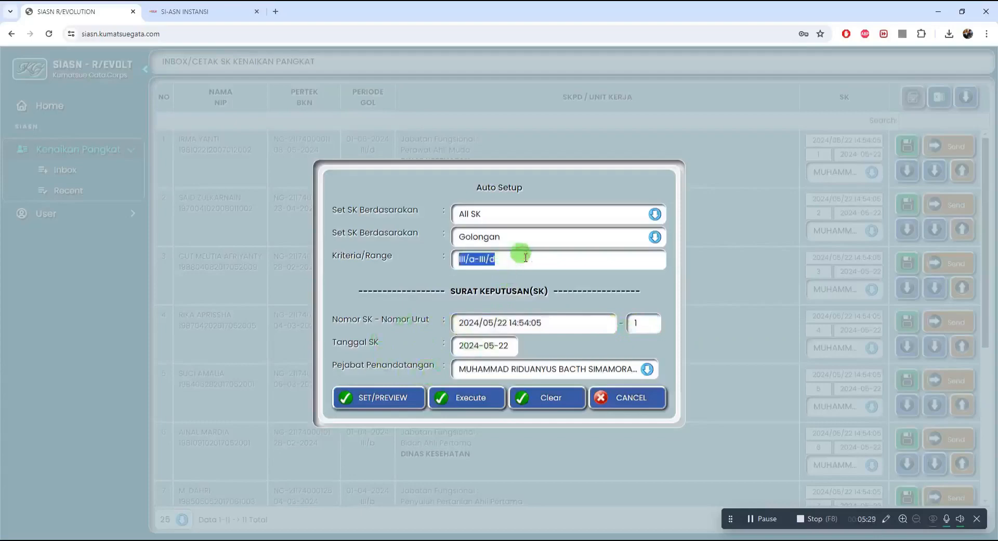
left_click(526, 257)
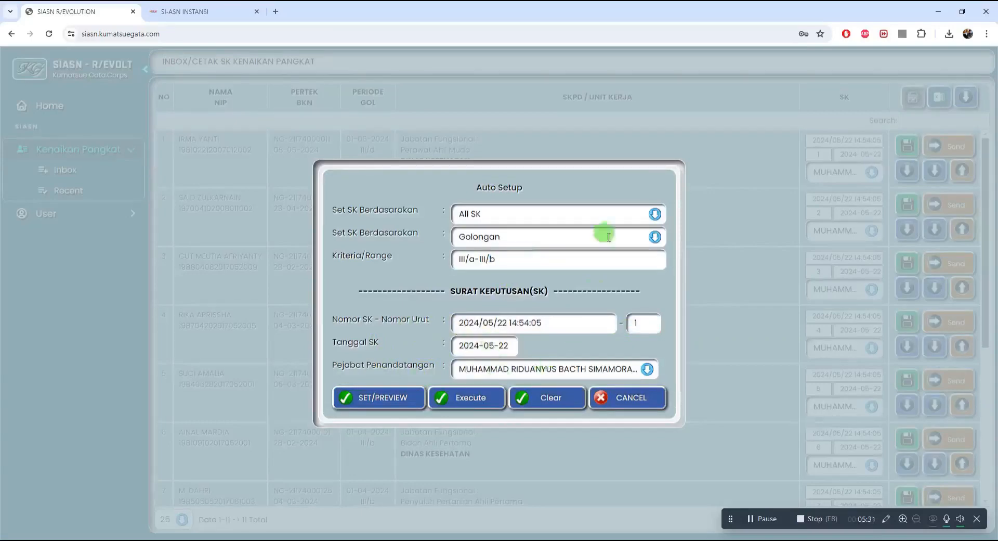
left_click(545, 400)
left_click(396, 398)
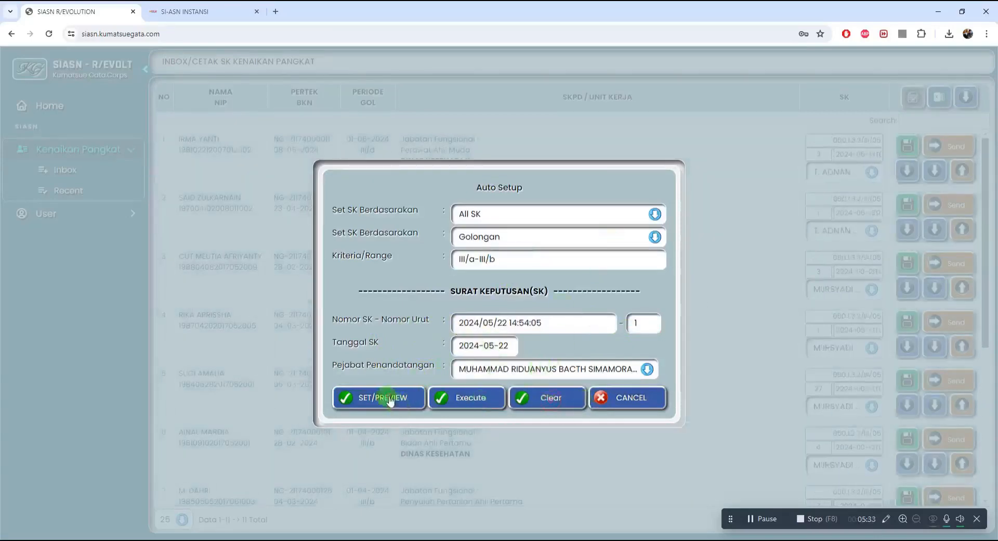
left_click(652, 405)
scroll(333, 285, "down", 2)
scroll(363, 423, "down", 3)
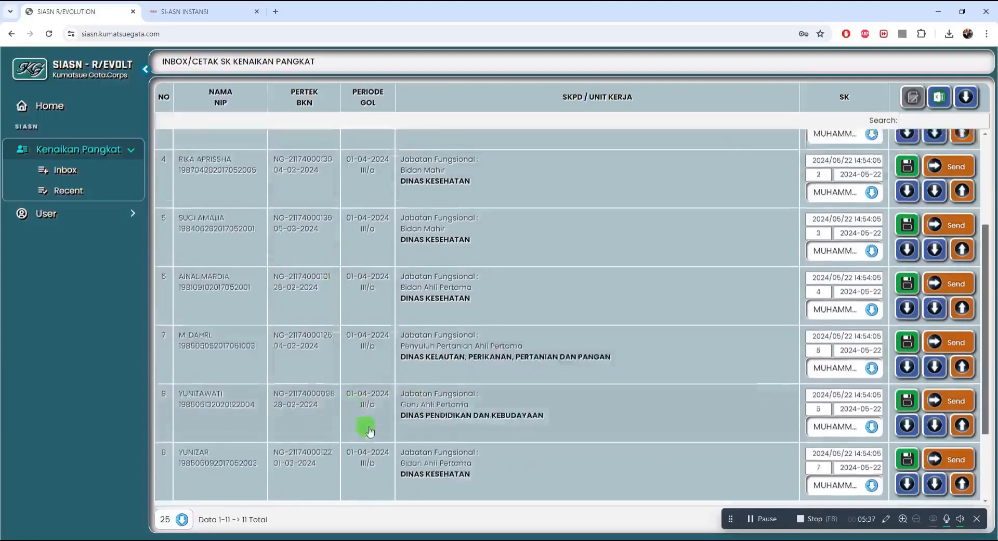
Reopen Auto Setup, and switch to SI-ASN INSTANSI to examine the manual decree form's number, date, signatory and sequence fields for comparison.
scroll(398, 468, "up", 5)
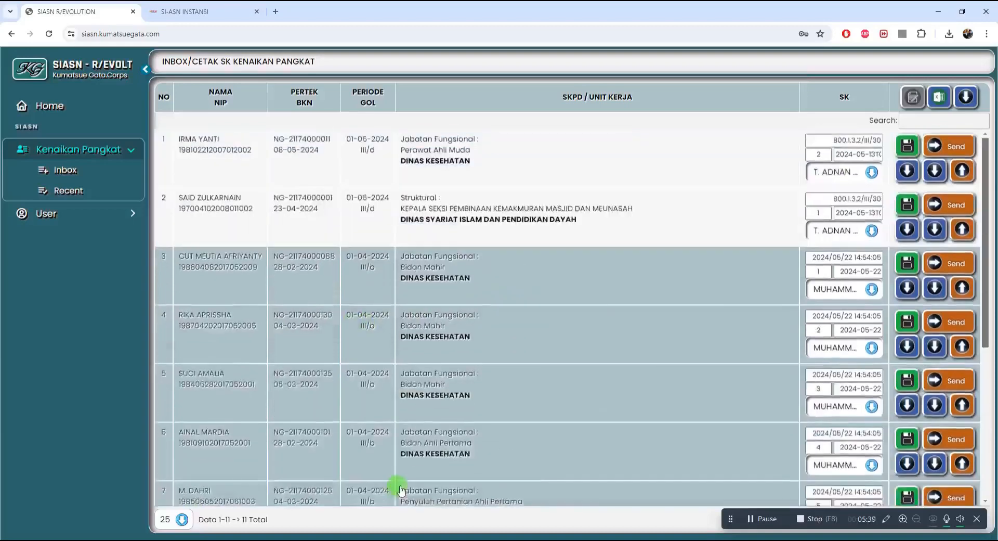
left_click(913, 97)
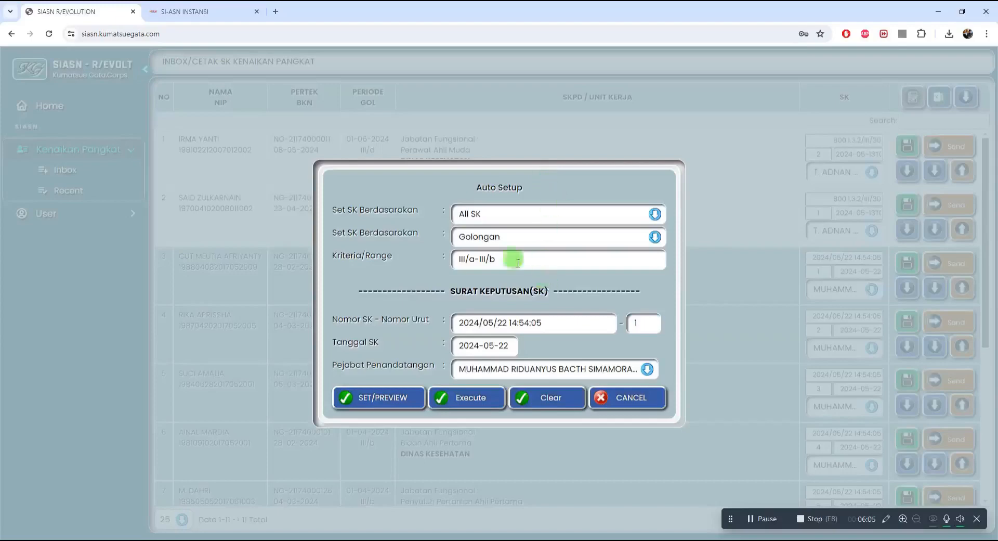
left_click(193, 7)
scroll(263, 291, "up", 6)
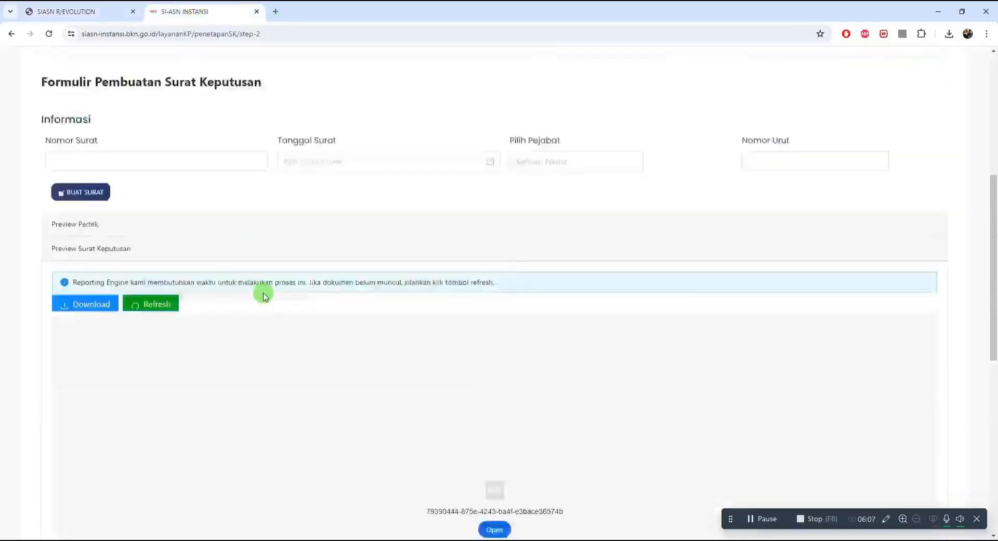
scroll(210, 345, "up", 4)
scroll(200, 343, "down", 6)
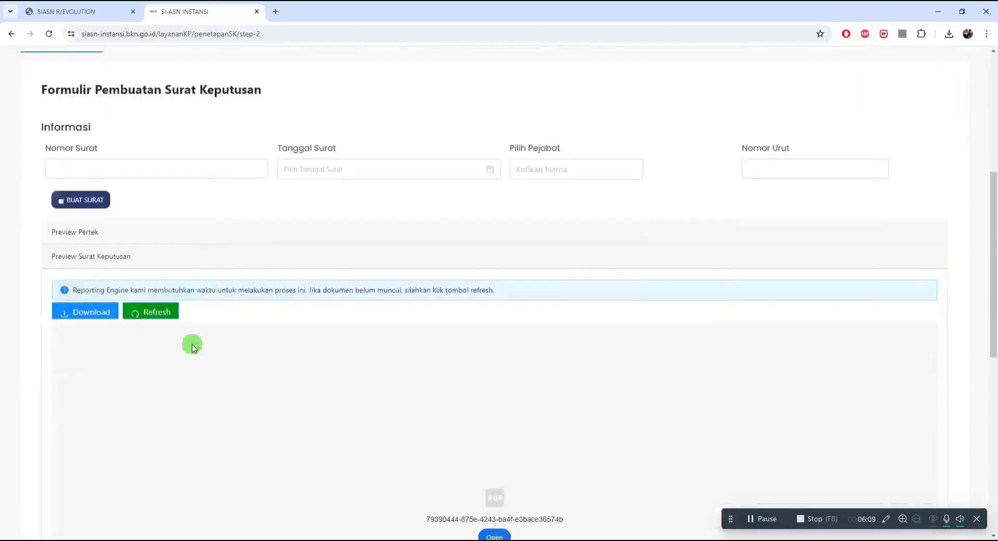
left_click(142, 169)
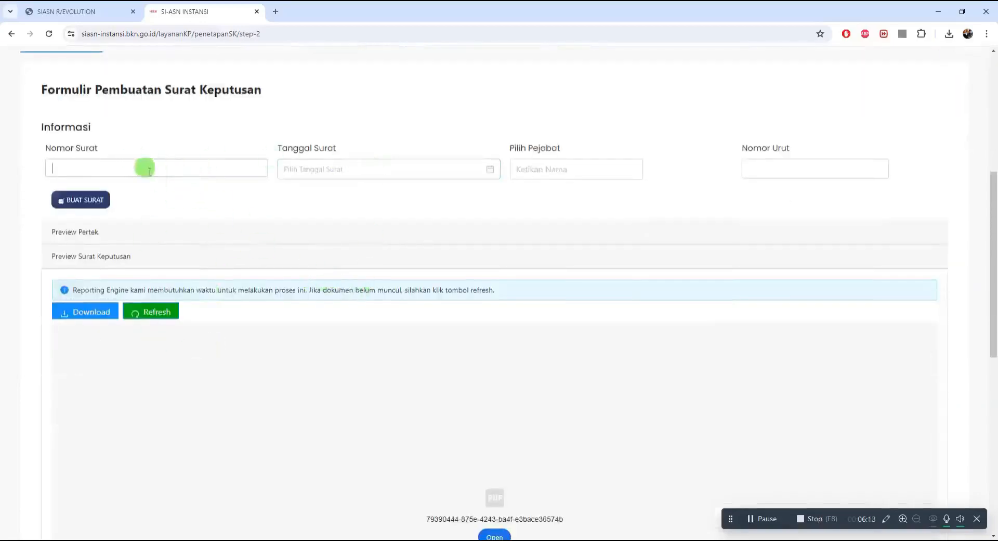
scroll(140, 269, "up", 4)
scroll(148, 288, "down", 12)
scroll(327, 396, "up", 5)
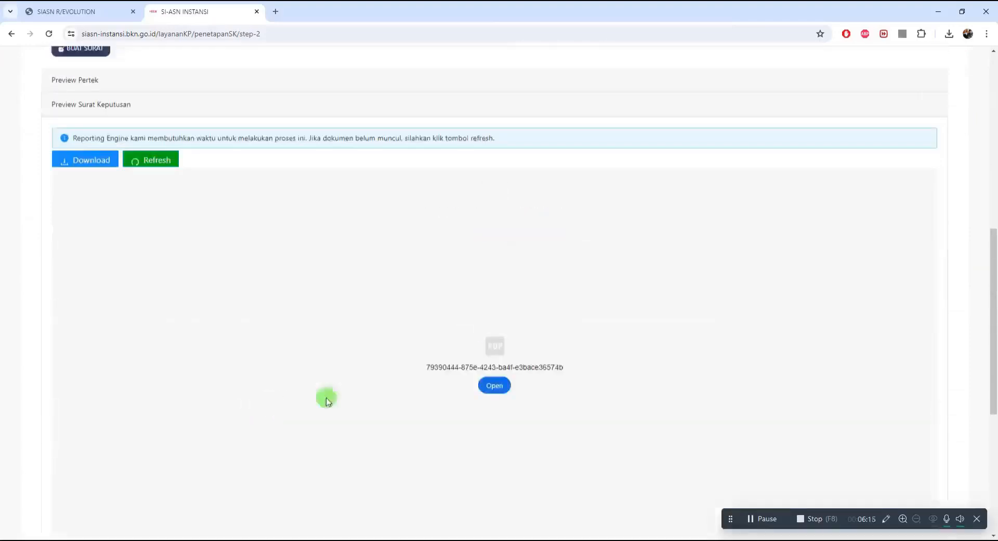
Return to the proposal selection list, select the second employee's proposal, and continue to its decree form.
scroll(174, 421, "down", 5)
left_click(72, 441)
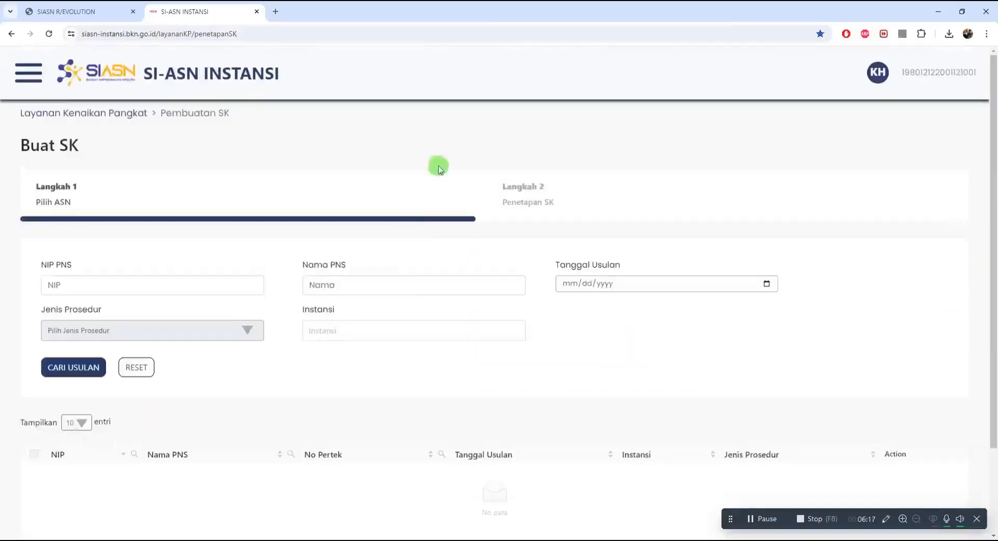
scroll(361, 421, "down", 6)
left_click(34, 198)
scroll(172, 329, "down", 3)
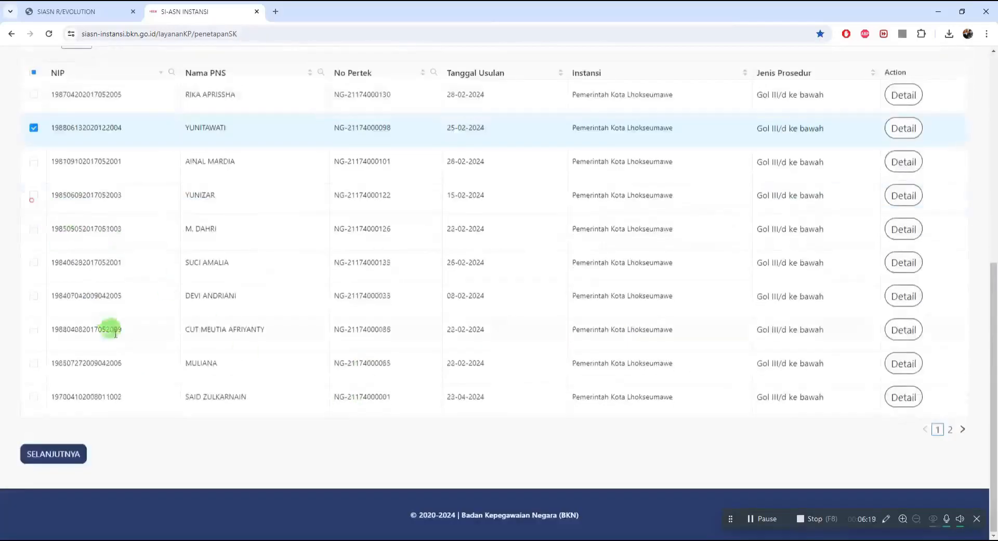
left_click(55, 452)
scroll(132, 333, "down", 4)
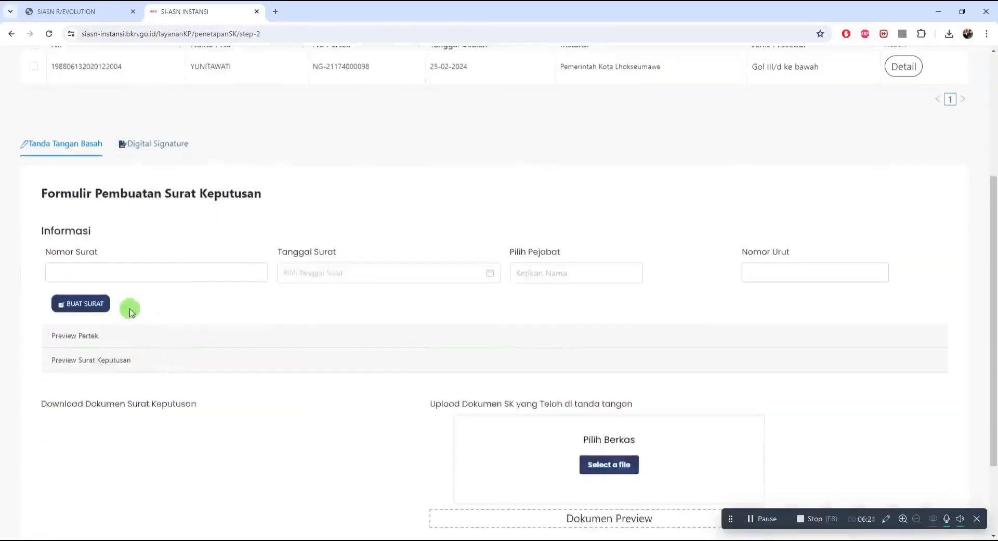
Expand the Surat Keputusan preview and examine it alongside the form's Nomor Surat and Nomor Urut fields.
left_click(124, 269)
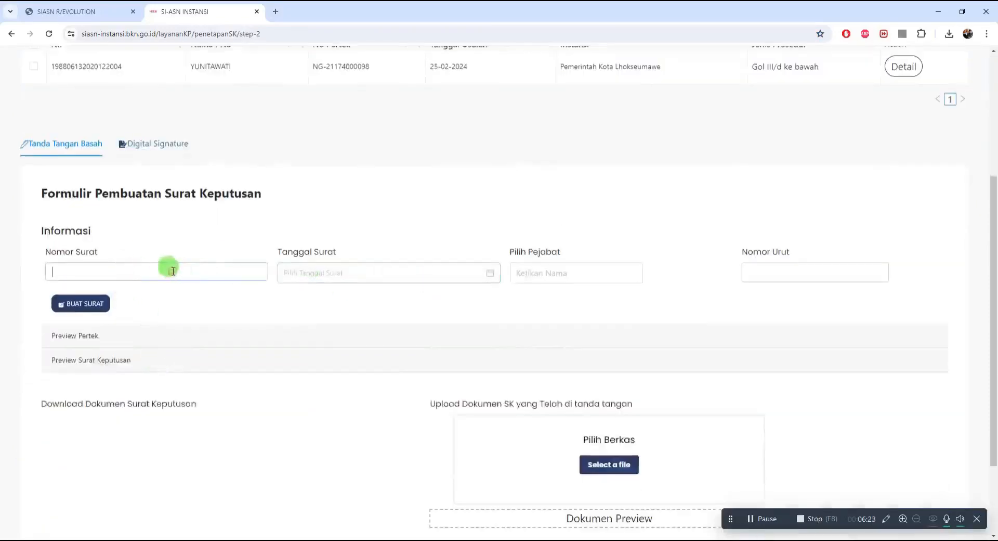
scroll(385, 350, "down", 2)
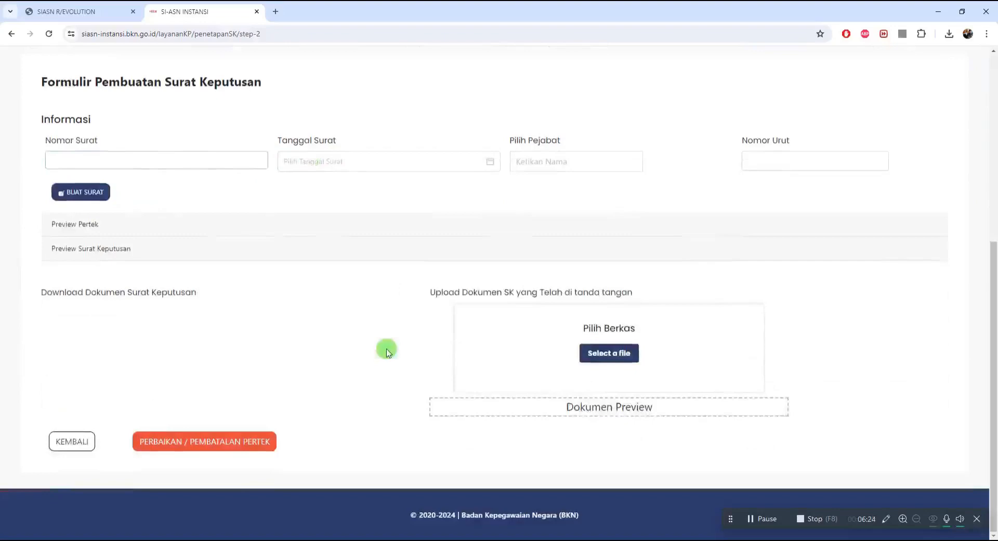
left_click(183, 252)
scroll(298, 419, "down", 5)
scroll(385, 421, "up", 4)
scroll(385, 421, "down", 4)
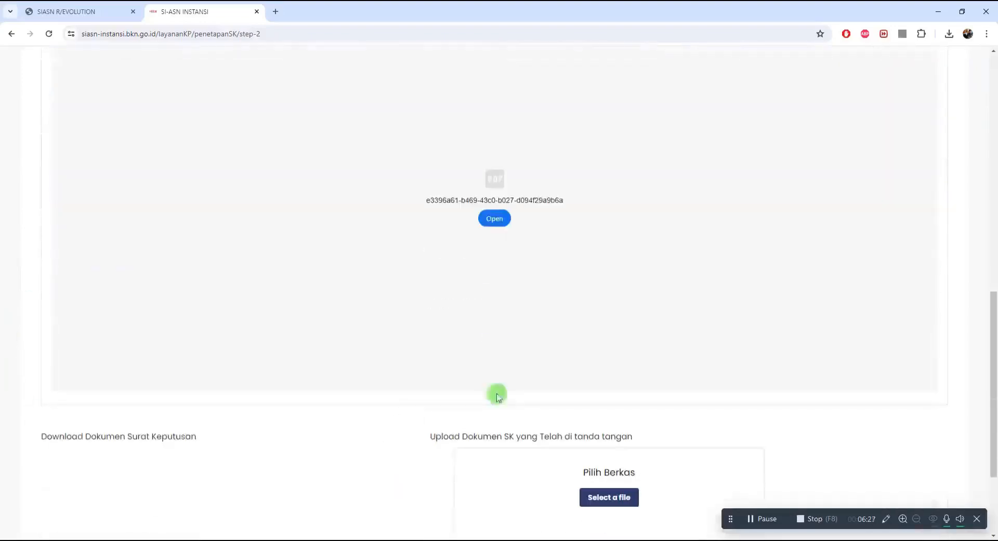
scroll(496, 259, "up", 3)
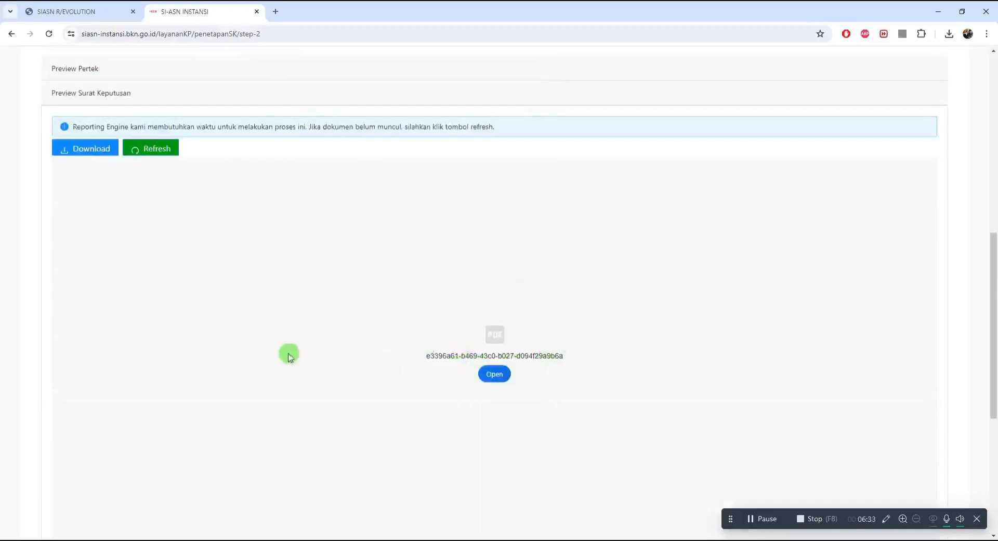
scroll(301, 364, "up", 3)
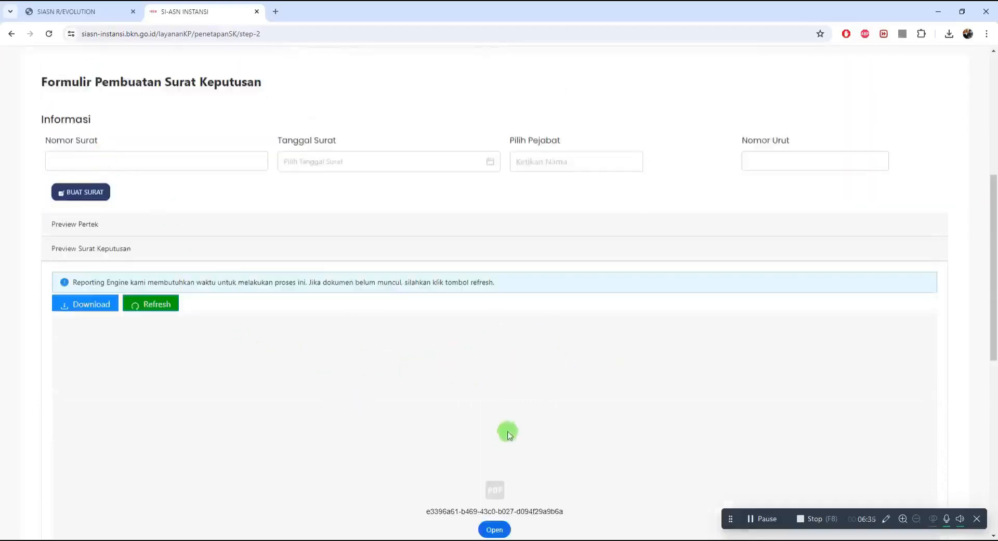
left_click(778, 162)
scroll(430, 263, "down", 9)
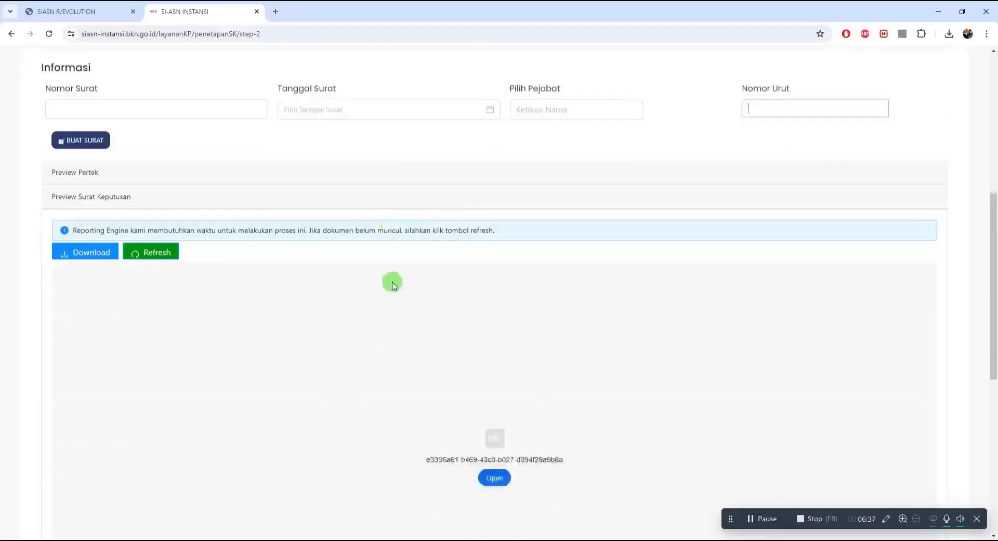
Return to the proposal list to examine its rows, and switch back to SIASN R/EVOLUTION to close the Auto Setup dialog.
left_click(72, 441)
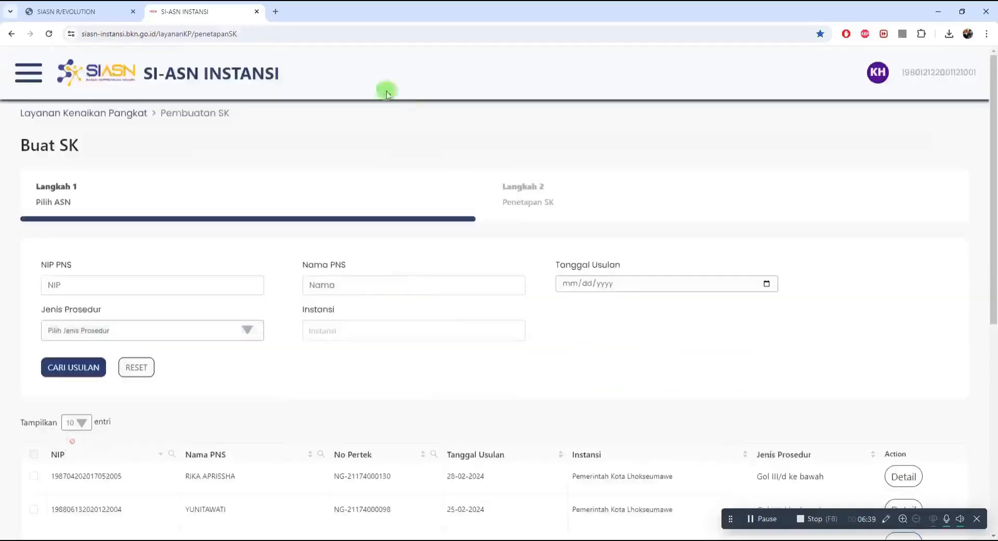
scroll(319, 405, "down", 3)
scroll(319, 404, "down", 2)
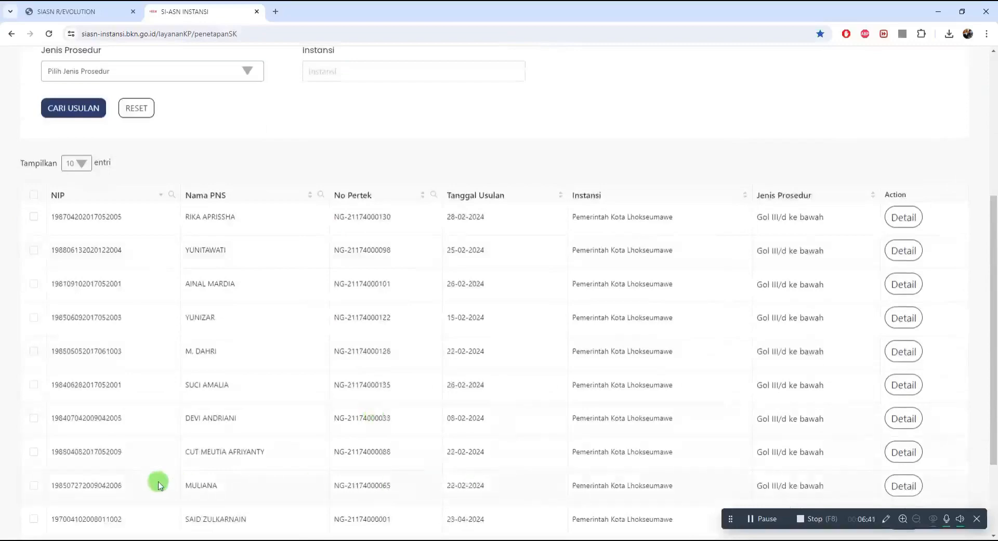
left_click(94, 6)
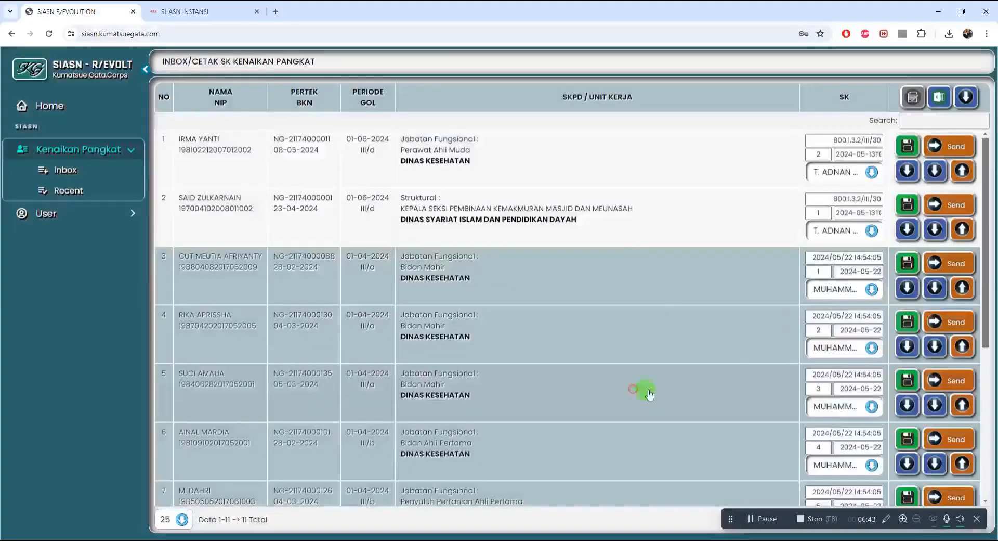
left_click(639, 396)
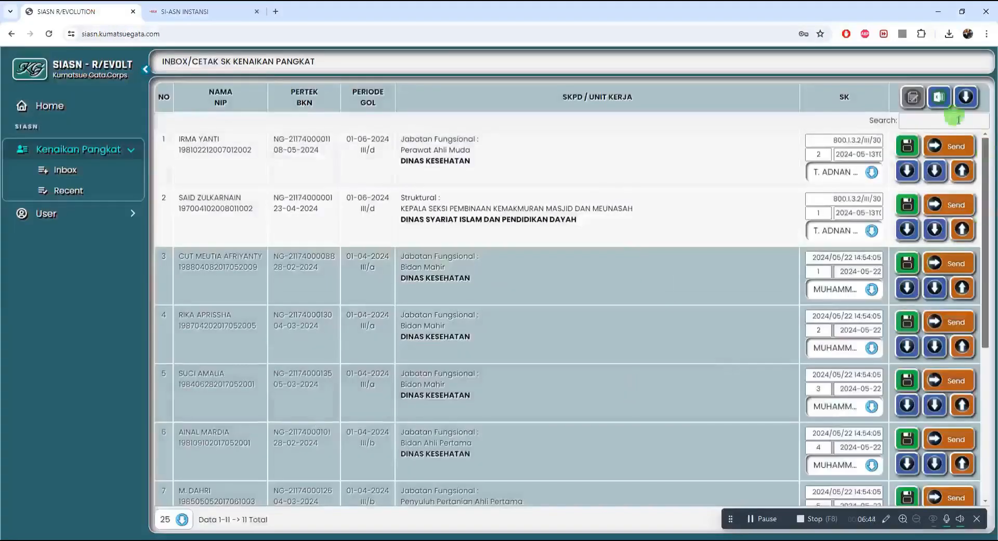
Download the promotion data listing for period 01-10-2023 as a spreadsheet and open the file in Excel.
left_click(939, 99)
left_click(520, 307)
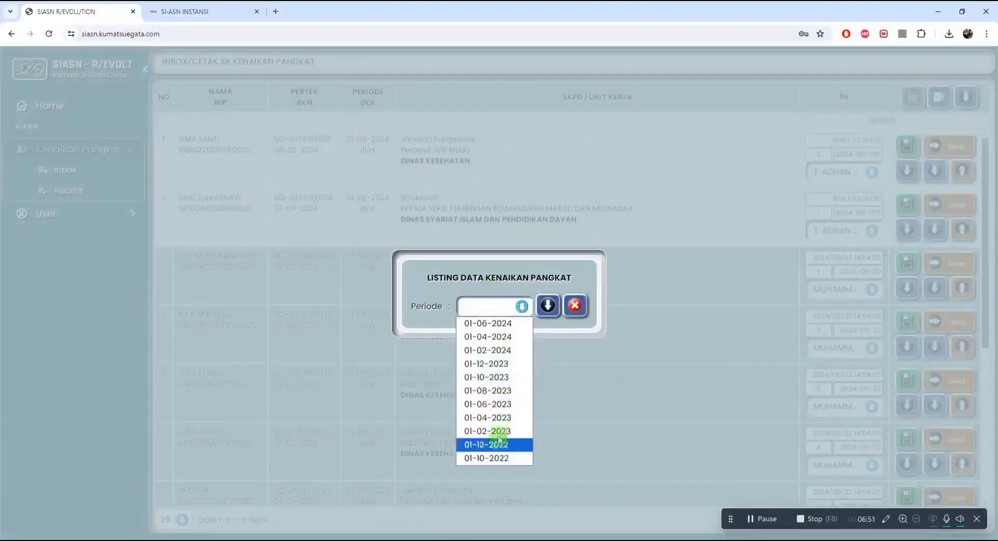
left_click(492, 382)
left_click(547, 307)
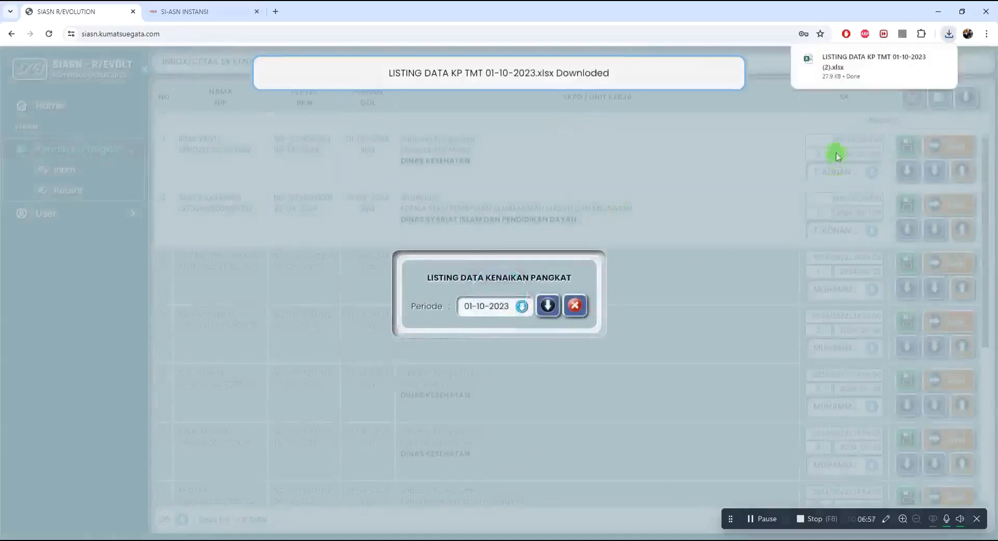
left_click(875, 57)
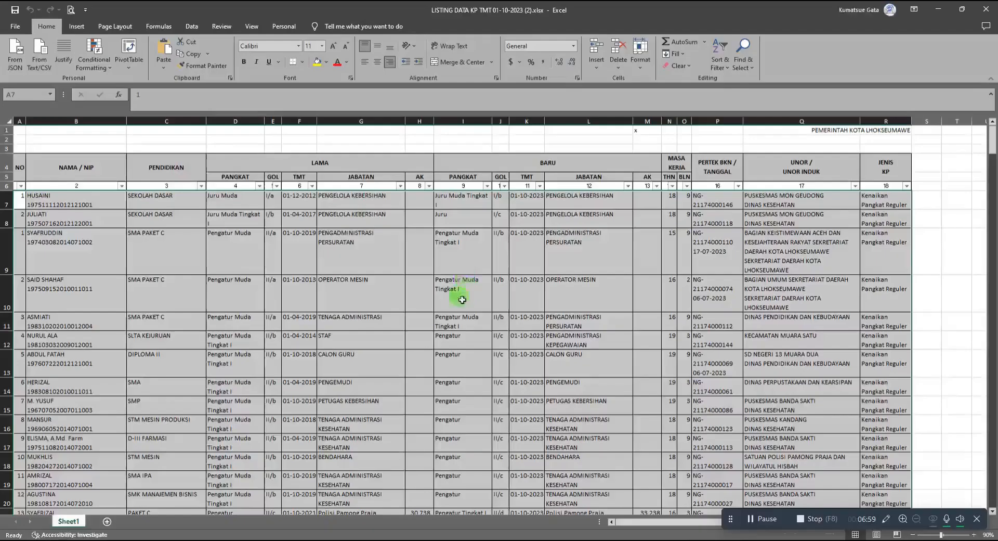
Examine the listing's column headings, from name and education through old and new rank, service period, PERTEK, unit and promotion type.
left_click(173, 282)
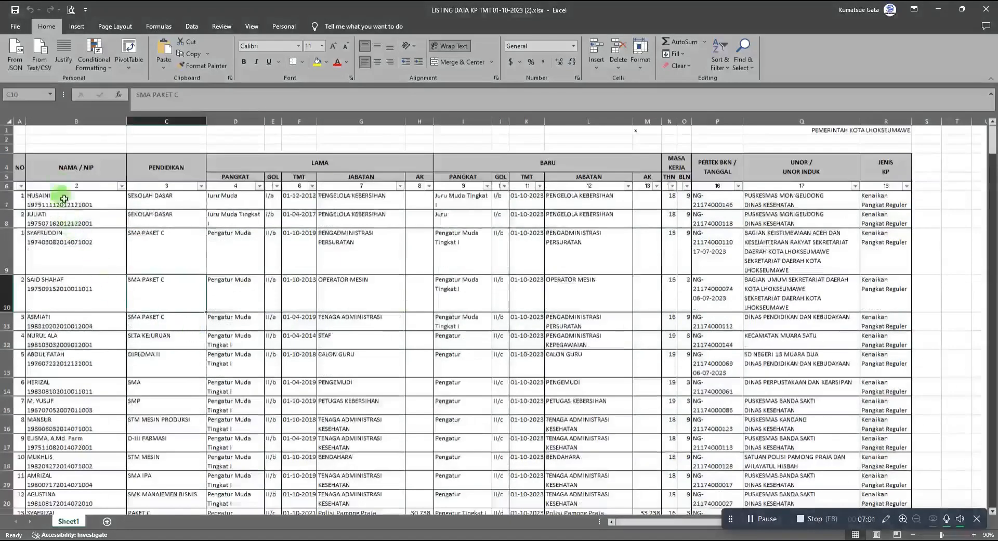
left_click_drag(26, 161, 179, 167)
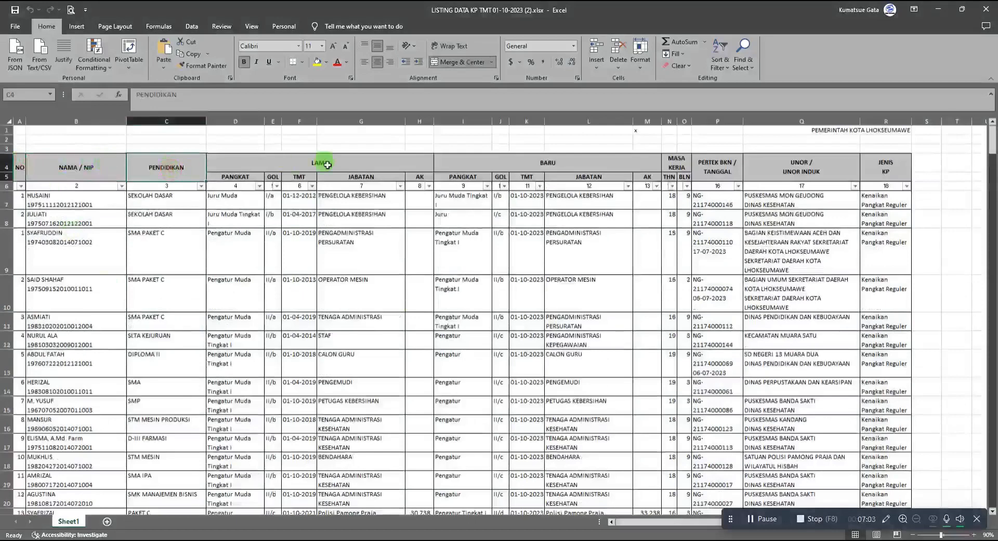
left_click(285, 162)
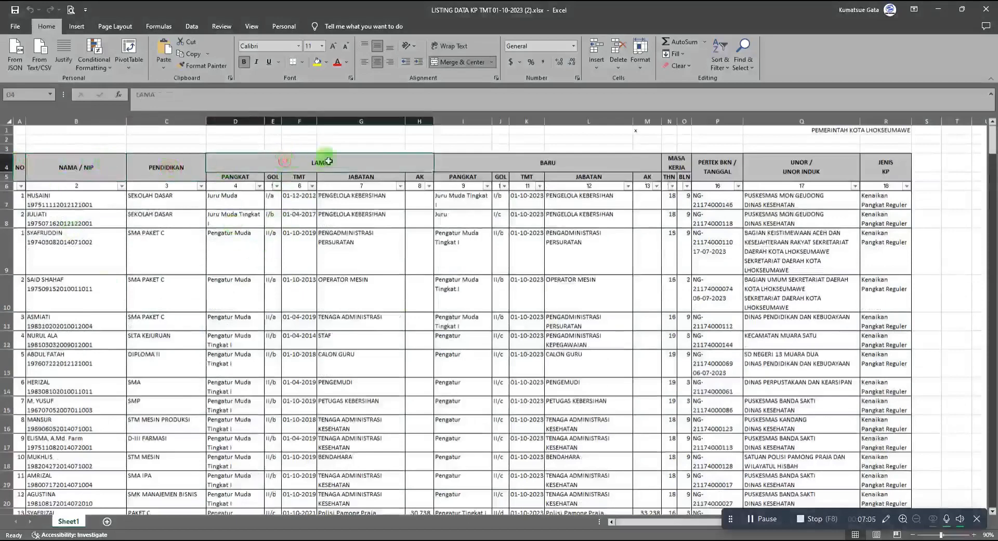
left_click(543, 163)
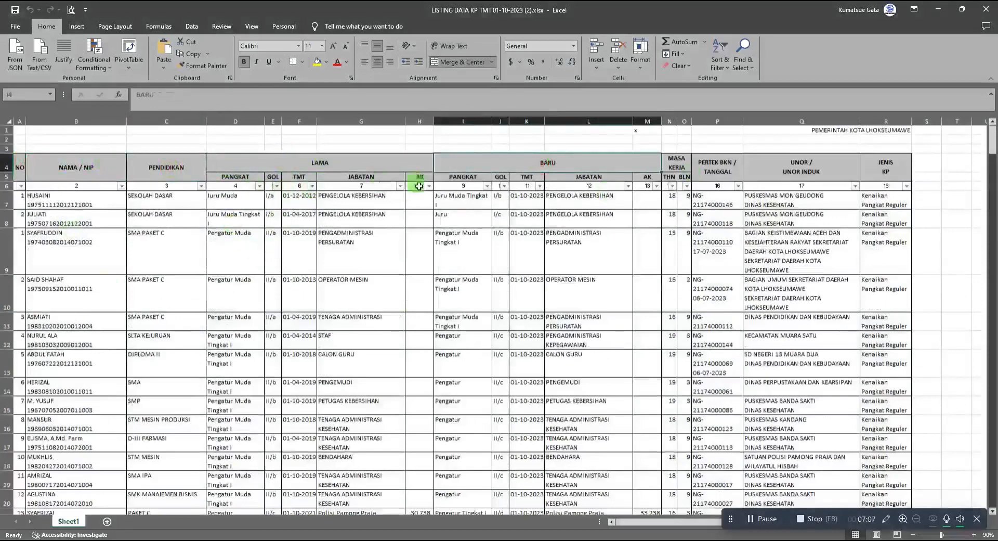
left_click(676, 161)
left_click(720, 164)
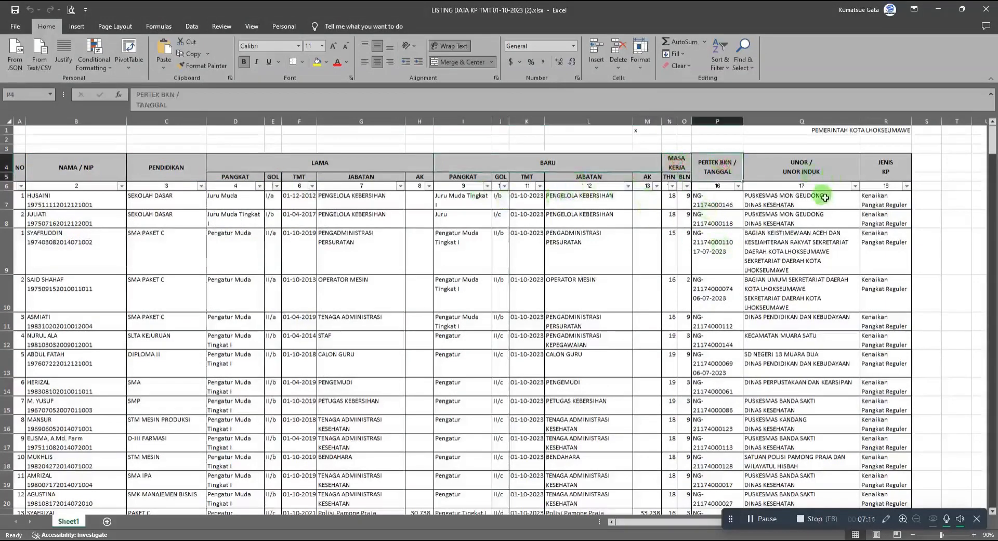
left_click(792, 175)
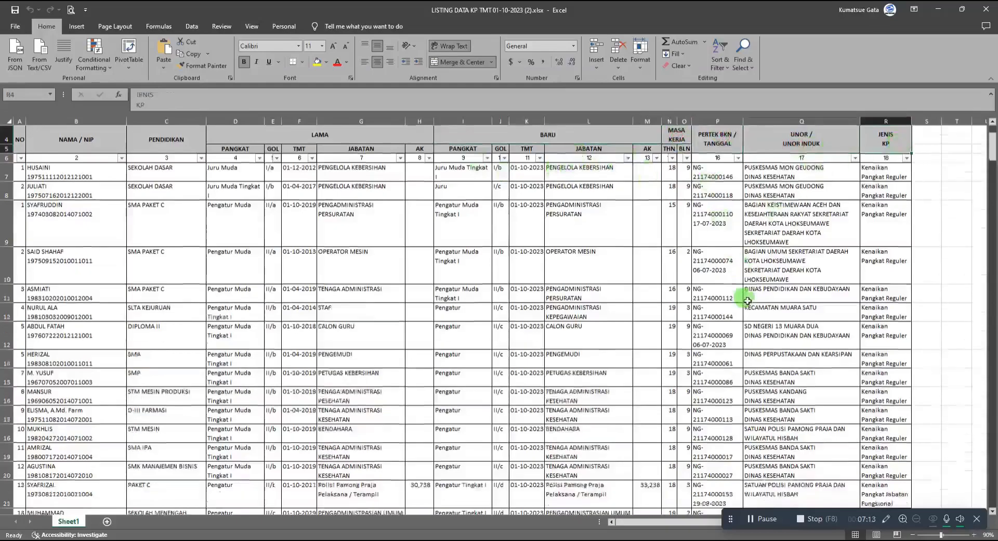
Review the promotion listing's rows down to the end of the data, and close the workbook to return to SIASN R/EVOLUTION.
scroll(748, 301, "down", 6)
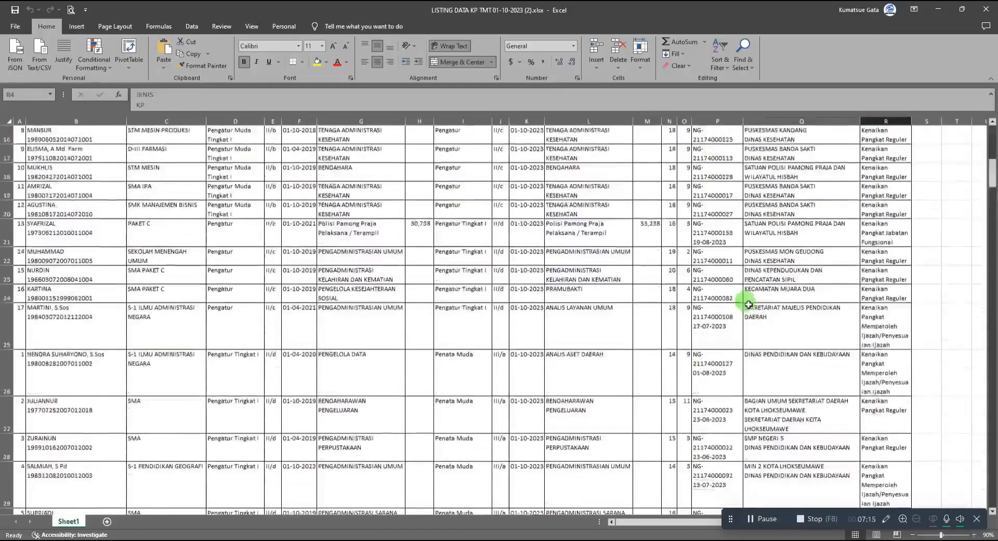
scroll(497, 345, "down", 5)
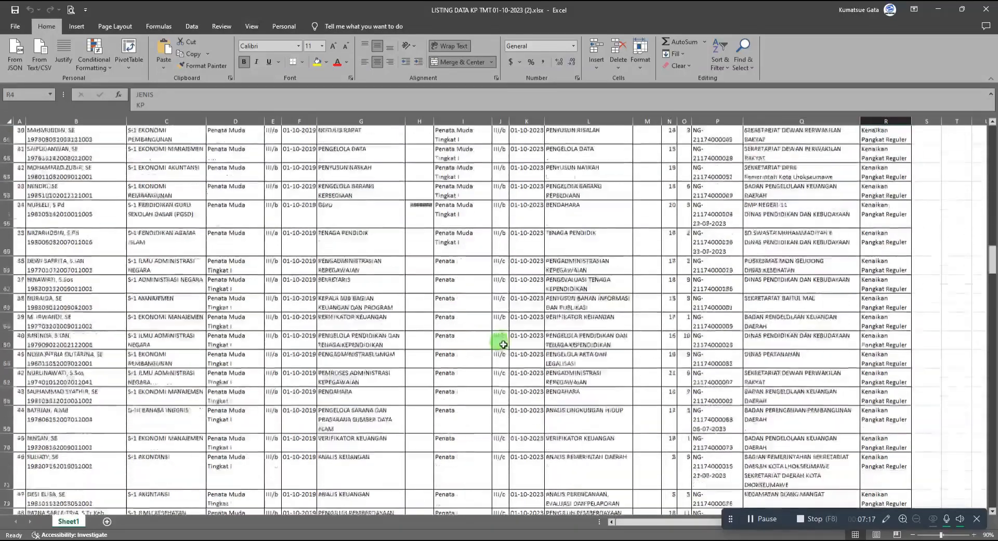
scroll(506, 344, "up", 5)
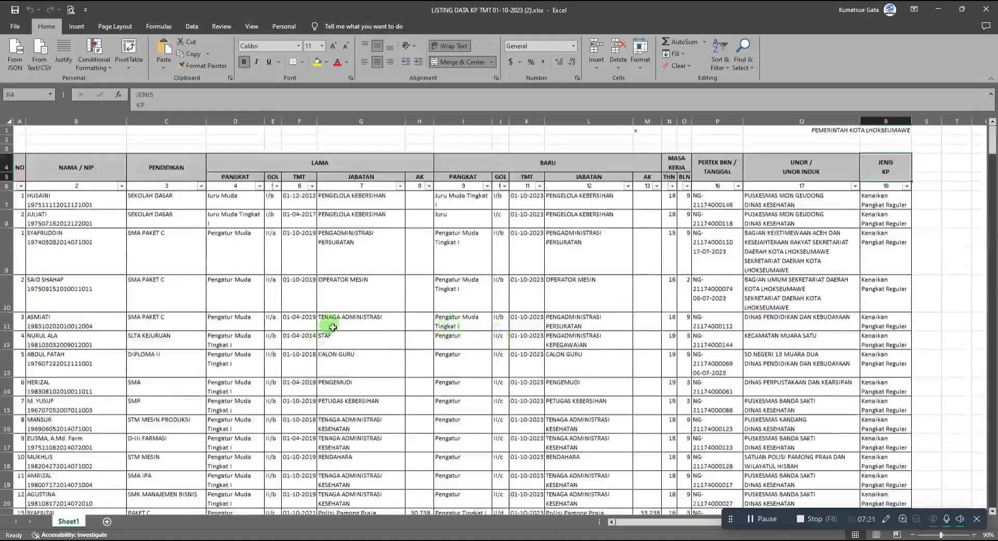
scroll(339, 338, "down", 20)
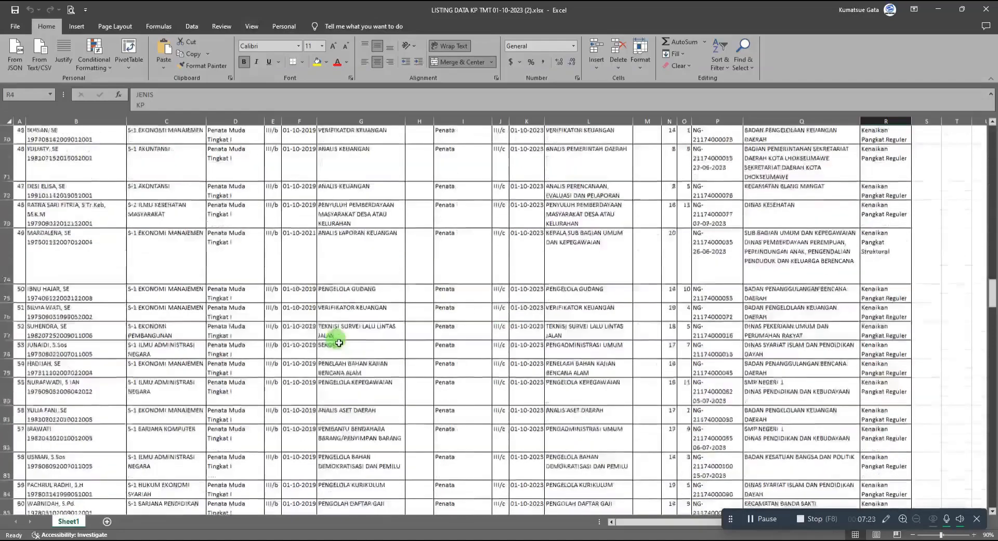
scroll(339, 362, "down", 20)
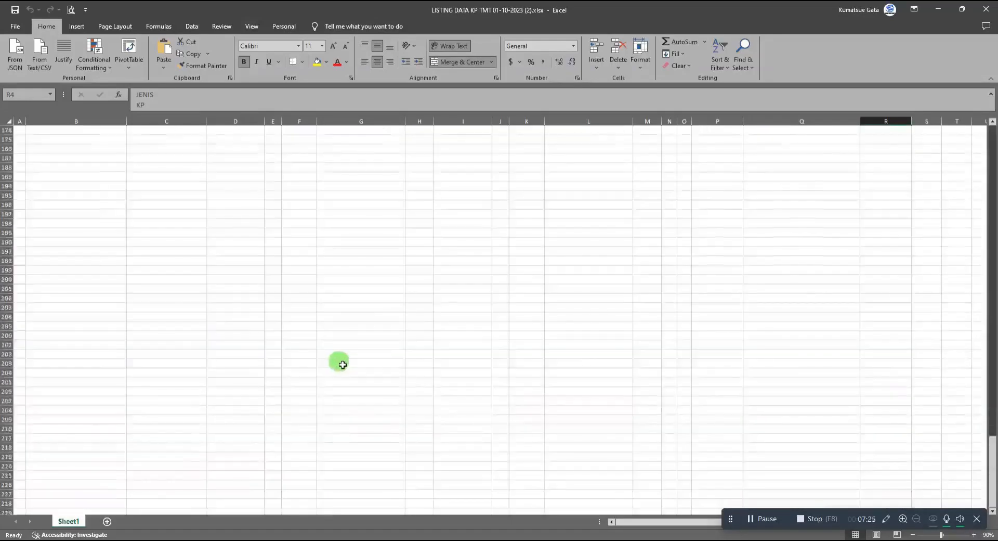
scroll(341, 374, "up", 20)
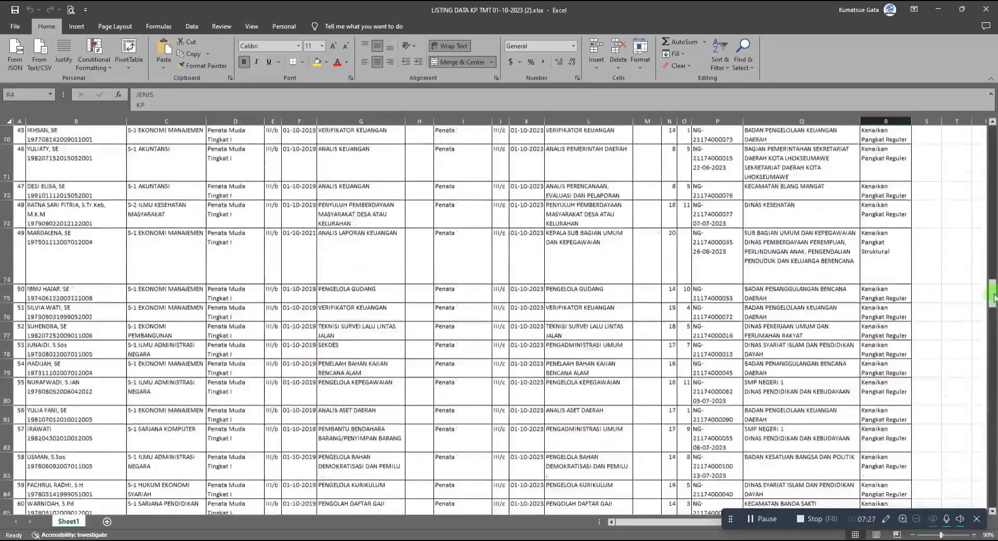
scroll(990, 250, "up", 1)
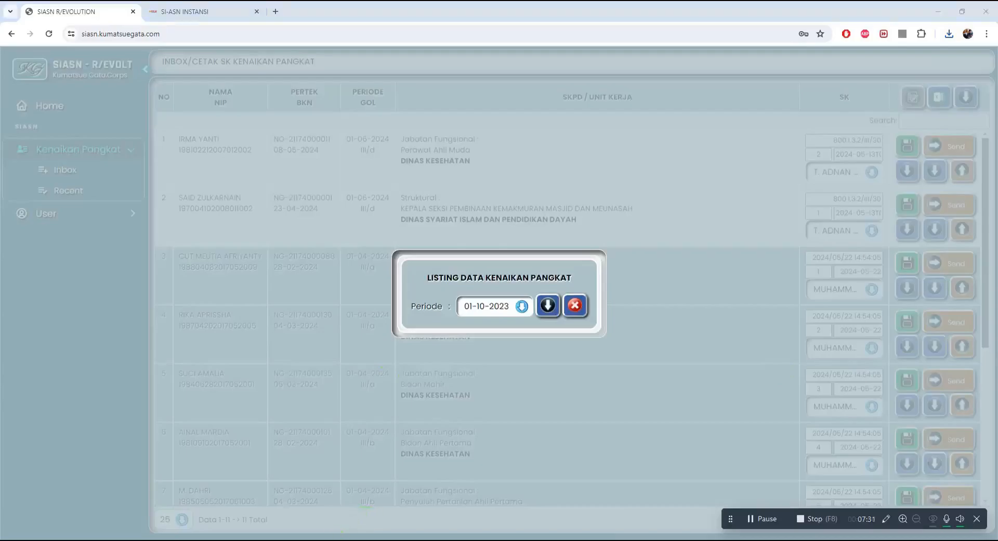
Close the promotion listing dialog and return to the promotion decree inbox.
key("alt+Tab")
key("alt+Tab")
left_click(499, 381)
left_click(502, 314)
left_click(700, 322)
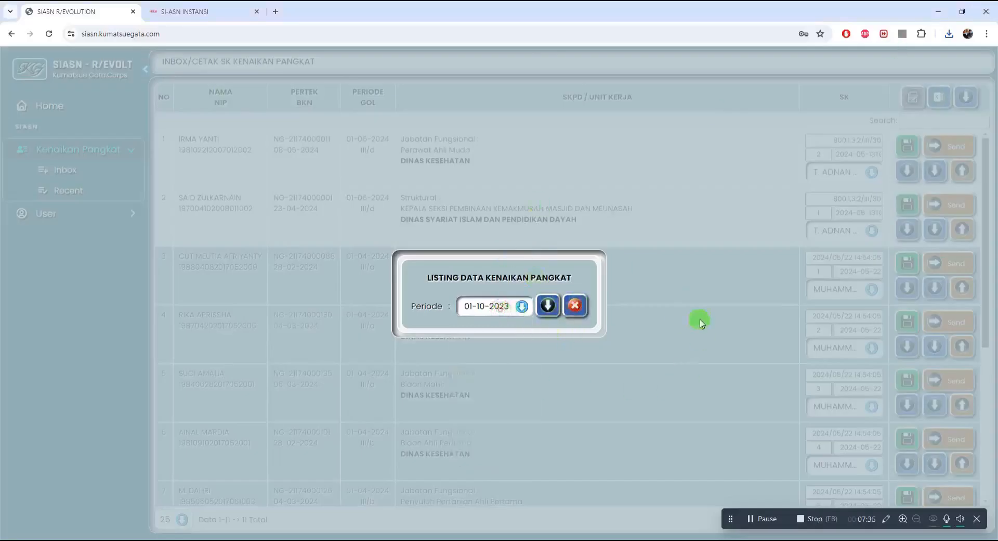
left_click(667, 323)
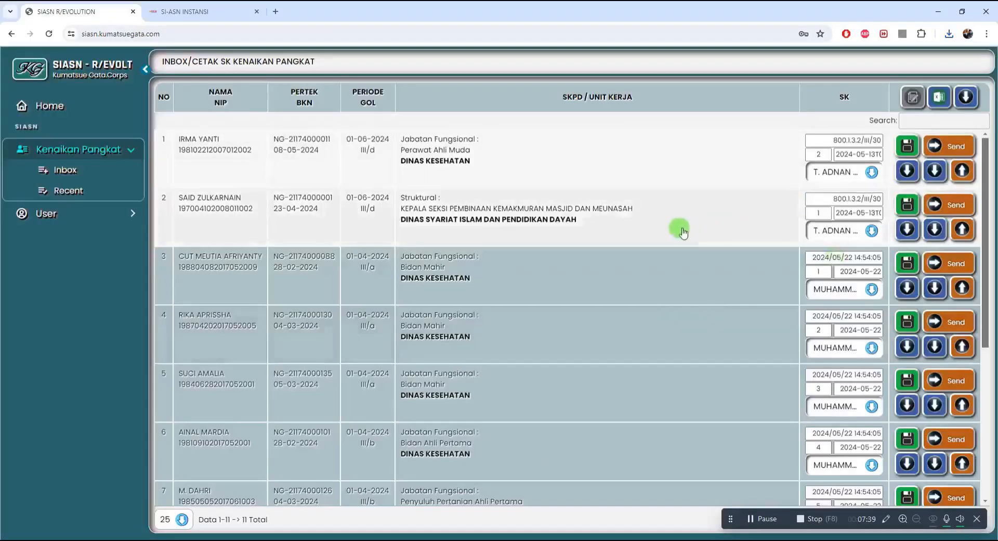
Open Batch Download and preview the Pertek selection by table row number for range 3-5, clearing the selection in between.
left_click(961, 124)
left_click(968, 97)
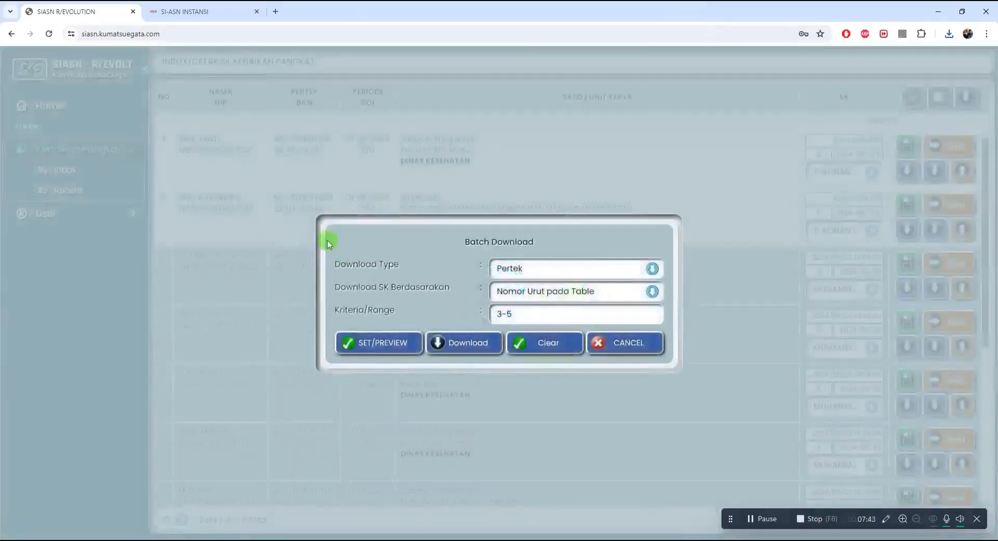
left_click(546, 344)
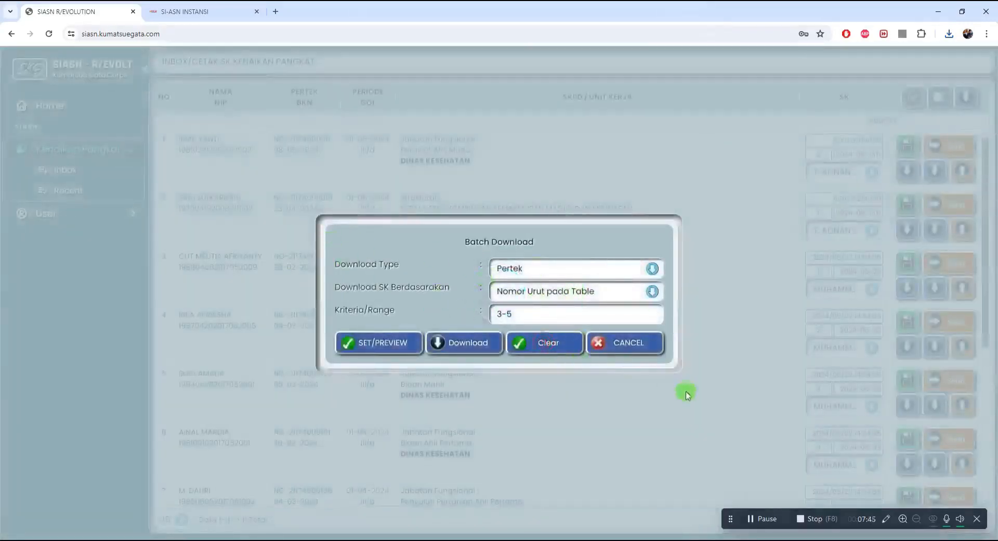
left_click(405, 343)
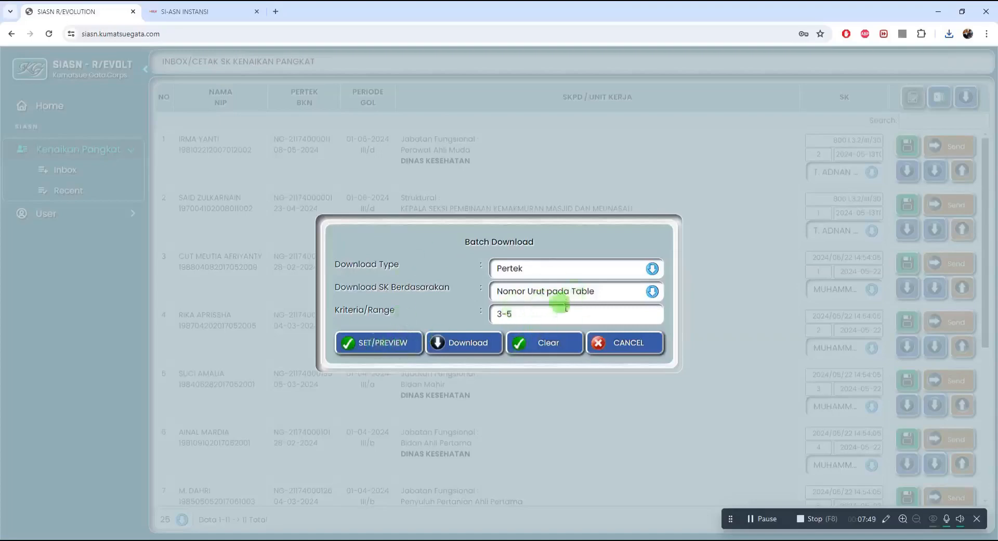
left_click(390, 344)
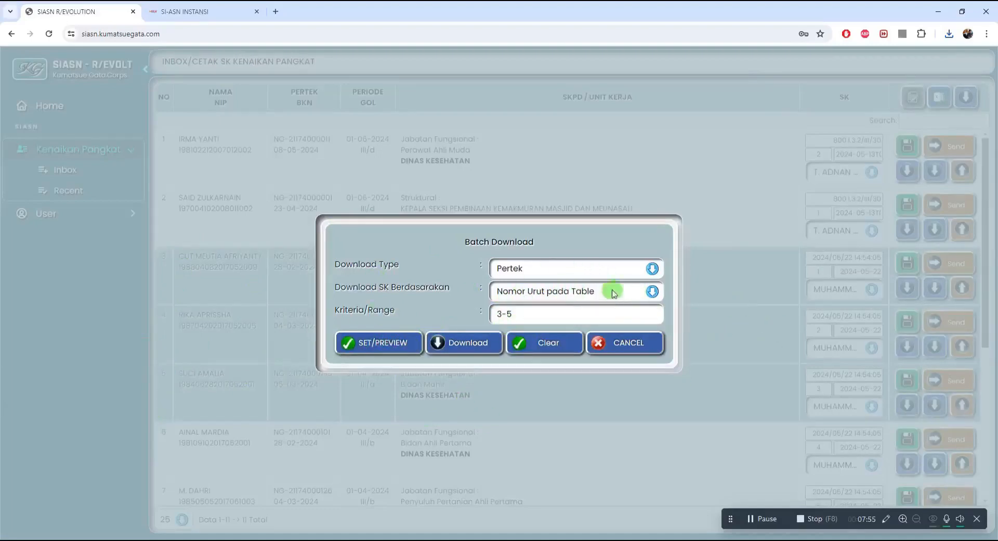
Try the Surat Keputusan download type, and set the batch download type to Pertek Dan Surat Keputusan.
left_click(576, 268)
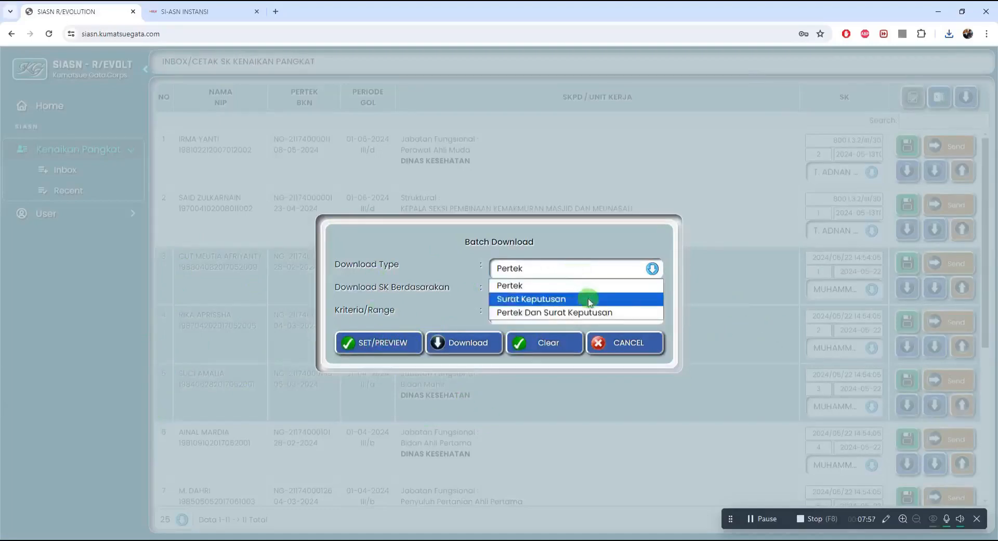
left_click(590, 300)
left_click(575, 269)
left_click(576, 298)
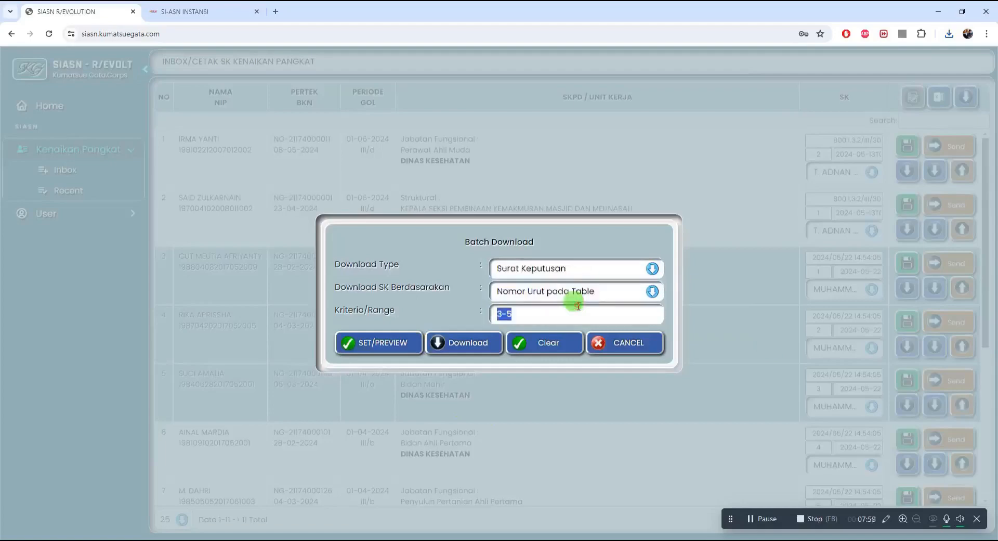
left_click(565, 264)
left_click(577, 315)
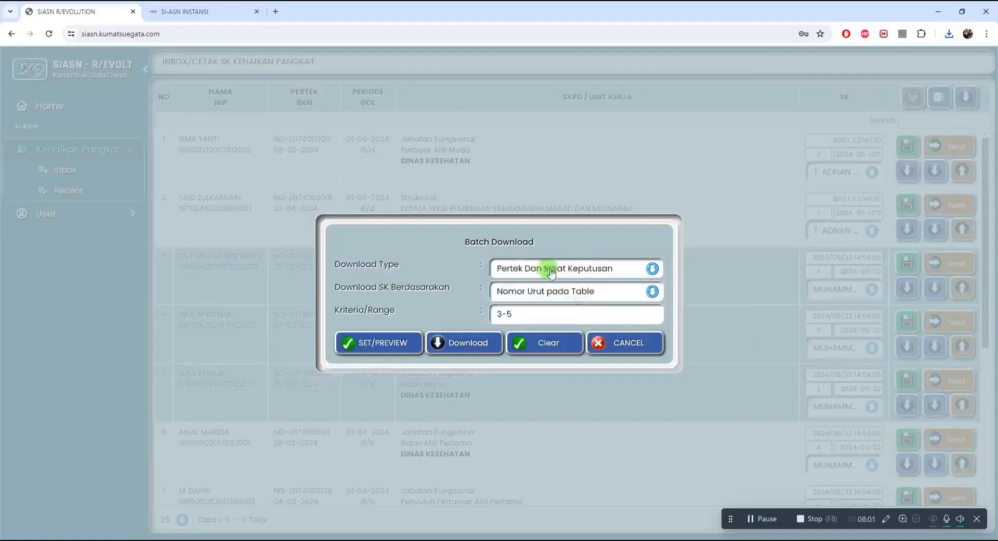
left_click(539, 270)
left_click(544, 312)
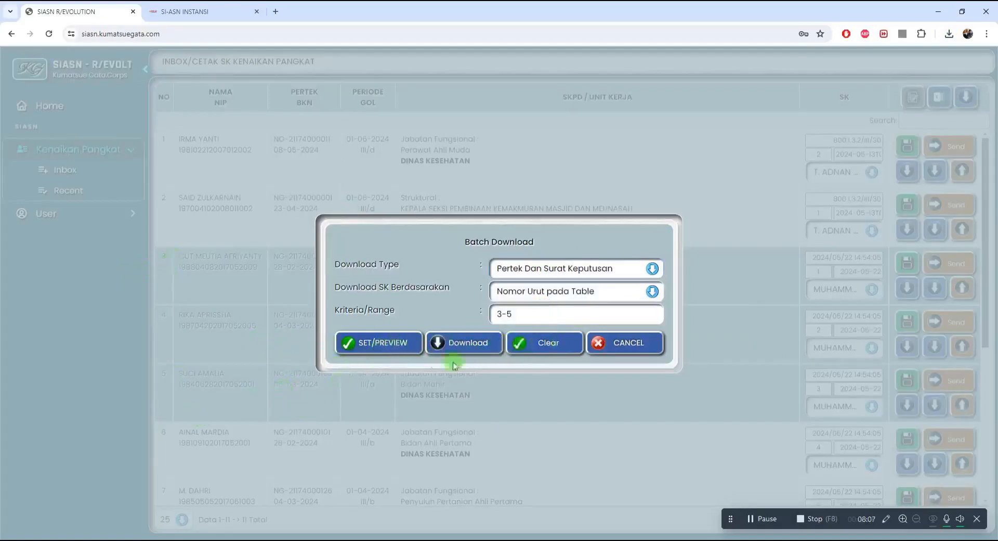
Clear the current row selection, set the range to 1, and preview the marked row.
left_click(553, 349)
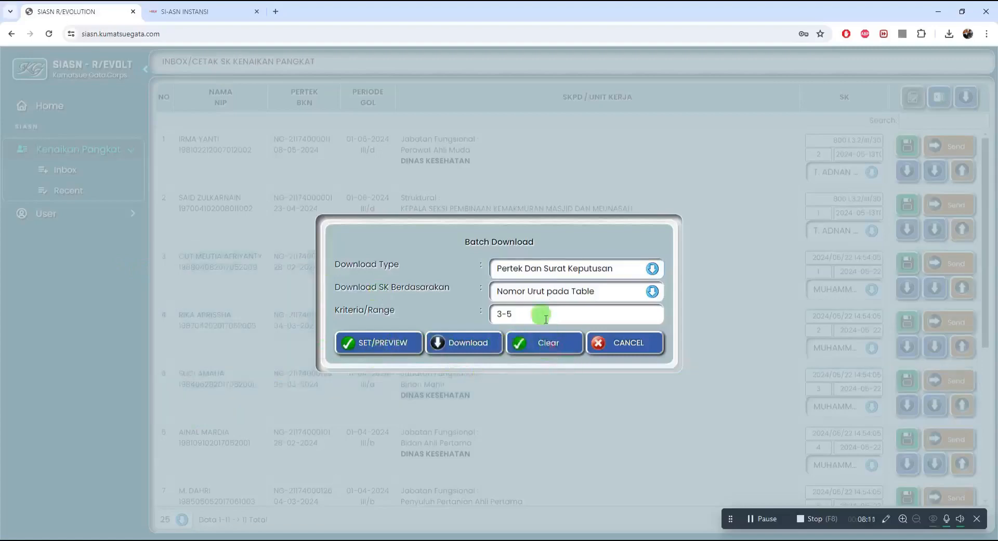
triple_click(542, 314)
type("1")
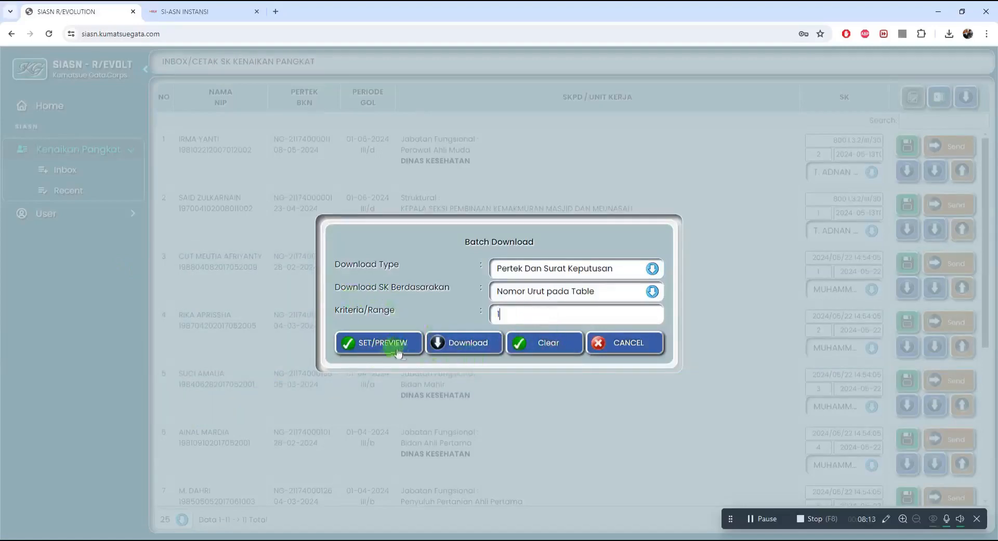
left_click(389, 351)
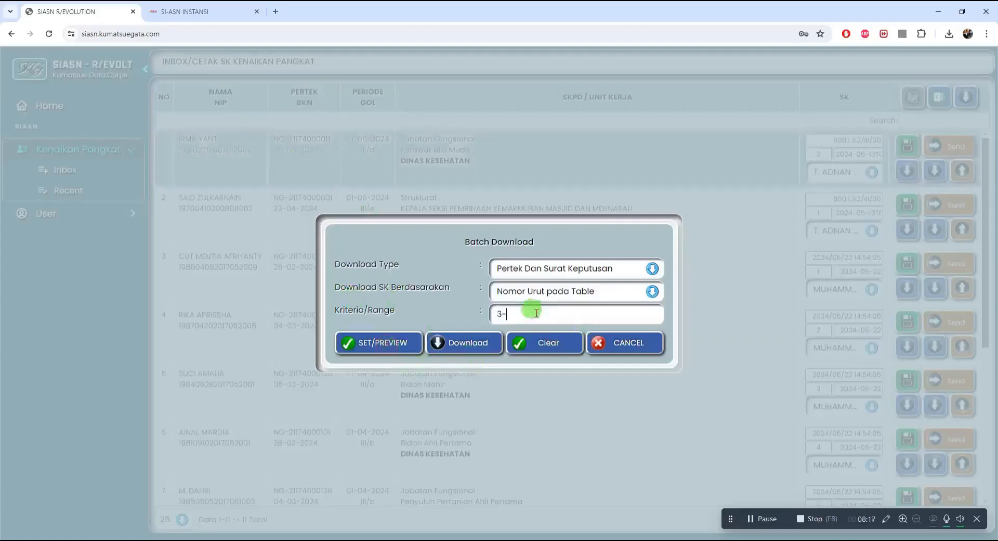
Add range 3-5 to the preview, download the selected documents as a batch, and close the Batch Download dialog.
left_click(379, 342)
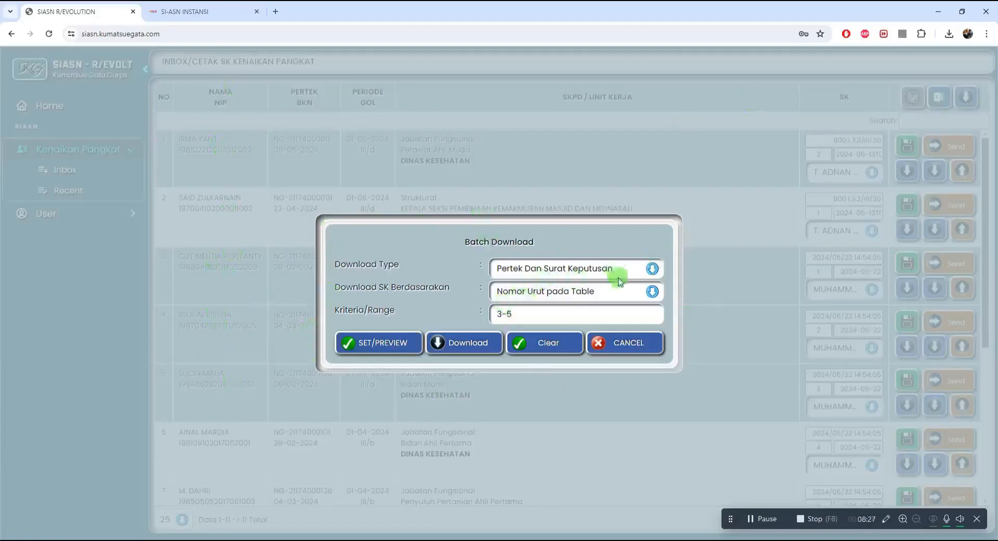
left_click(479, 347)
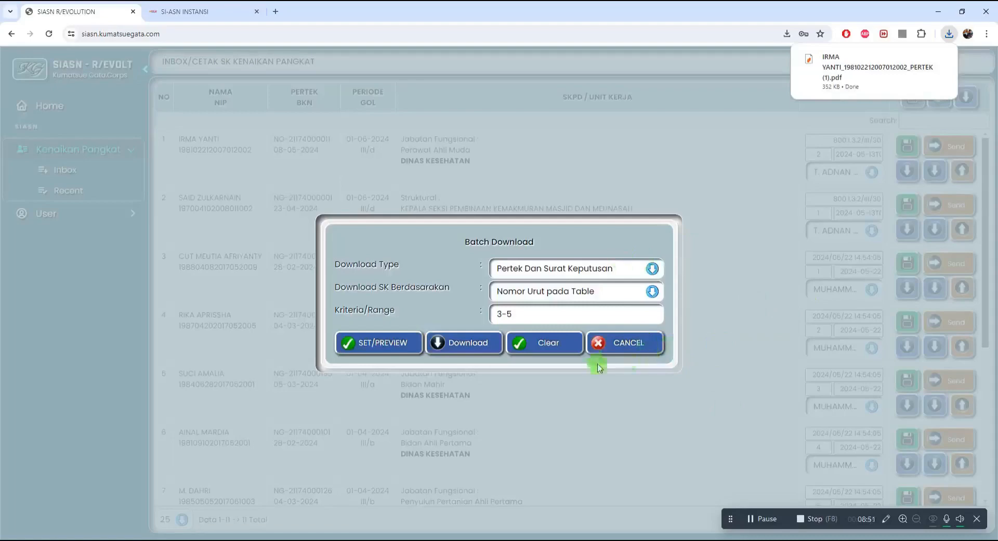
left_click(614, 341)
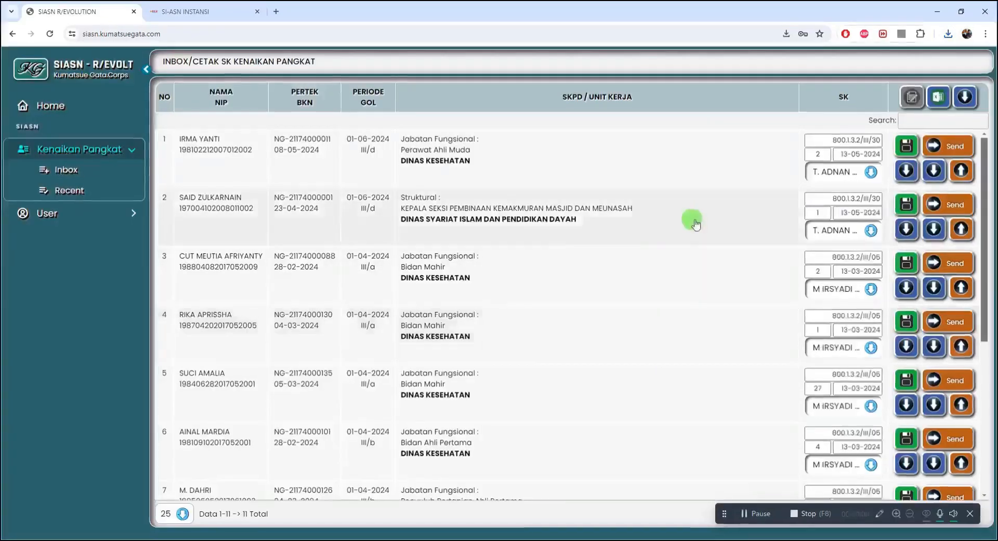
Set the decree sequence number of the first inbox row to 3 and save the row.
left_click(827, 156)
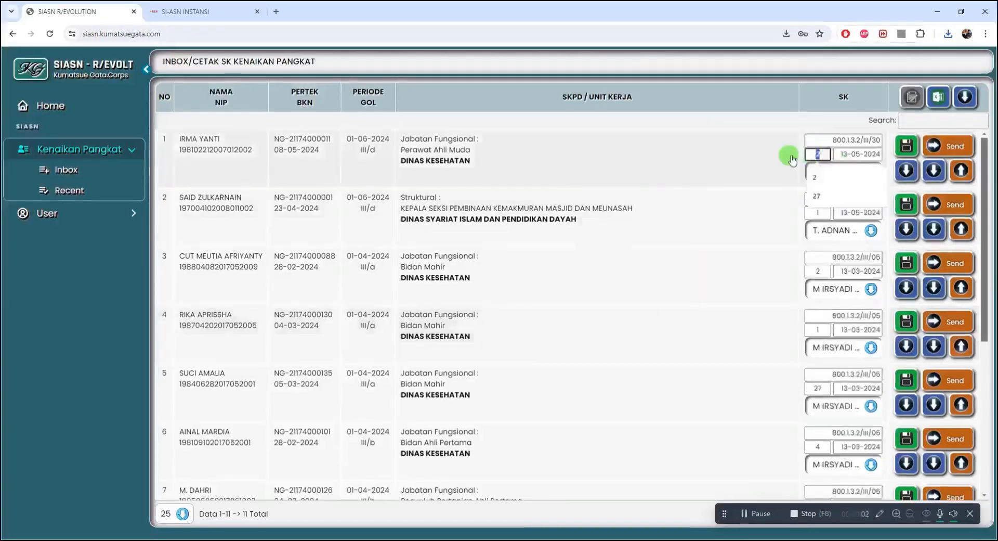
double_click(835, 154)
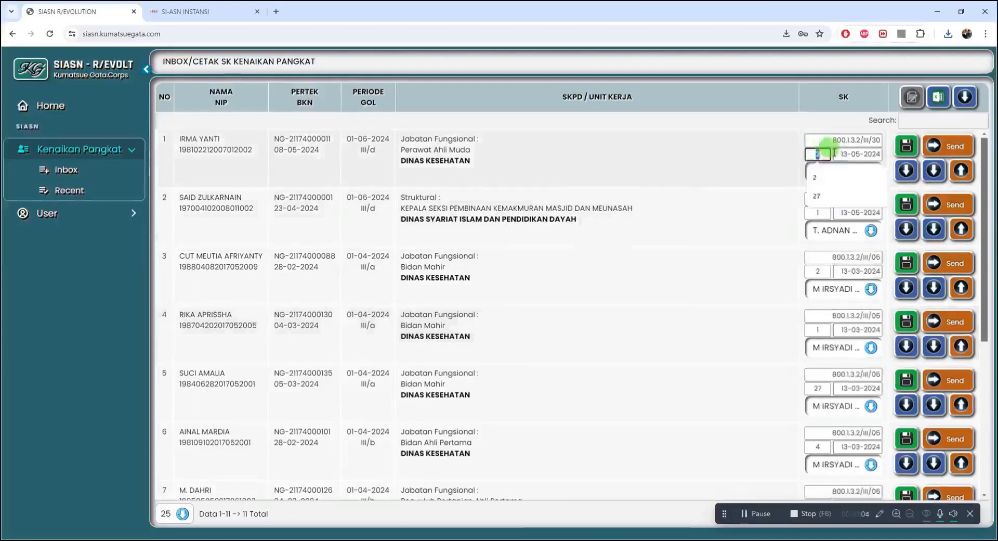
type("3")
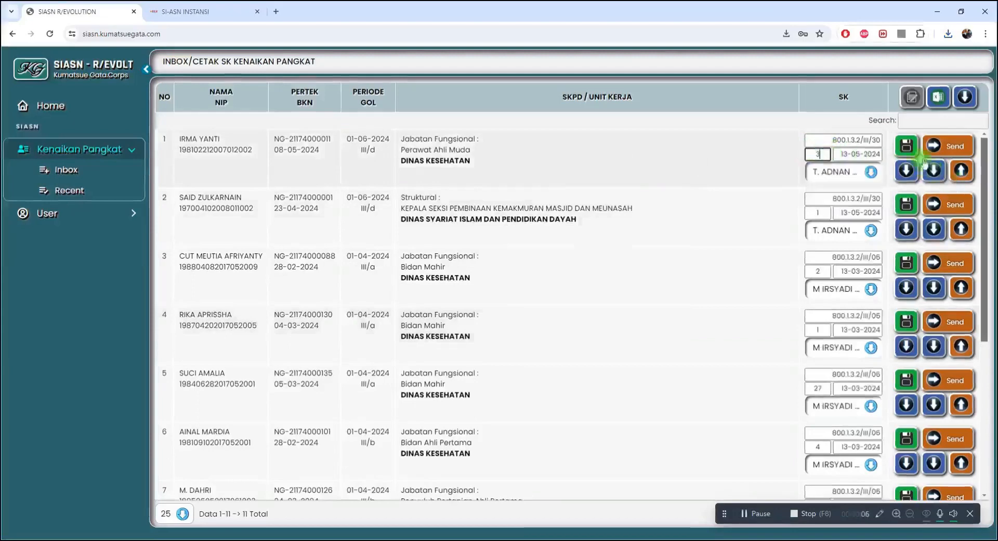
left_click(907, 145)
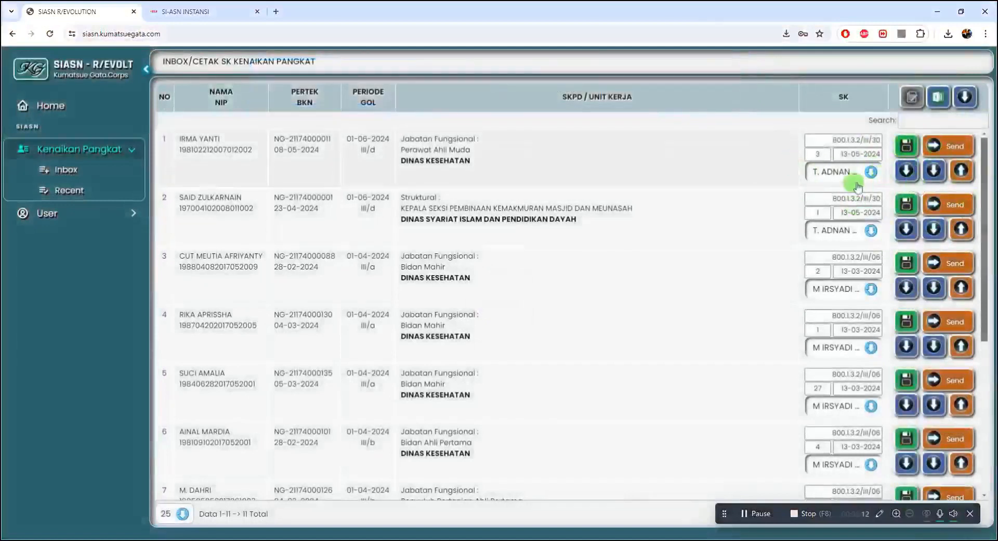
Download the first row's decree PDF, check its Nomor Urut in Nitro PDF Pro, and close all open PDFs.
left_click(906, 171)
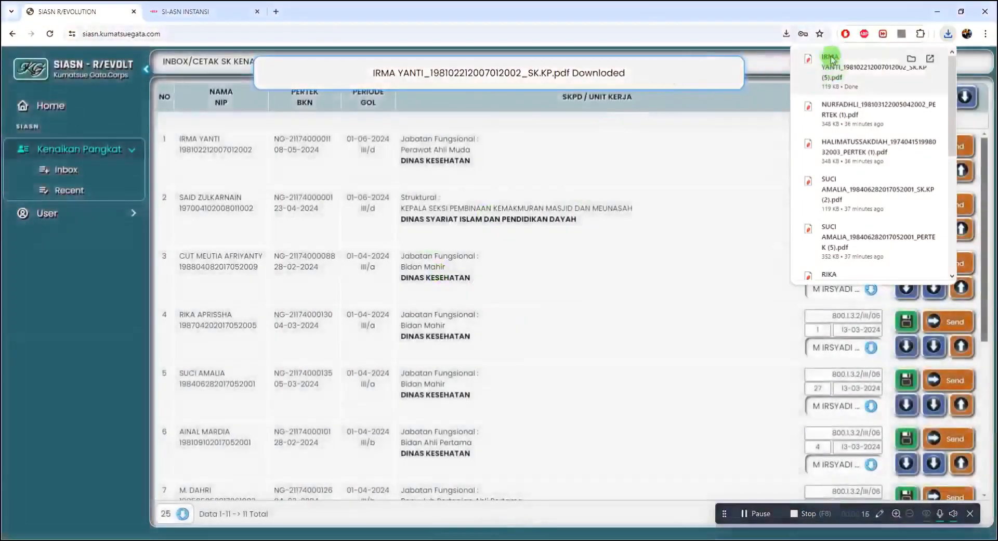
left_click(842, 66)
scroll(511, 339, "down", 5)
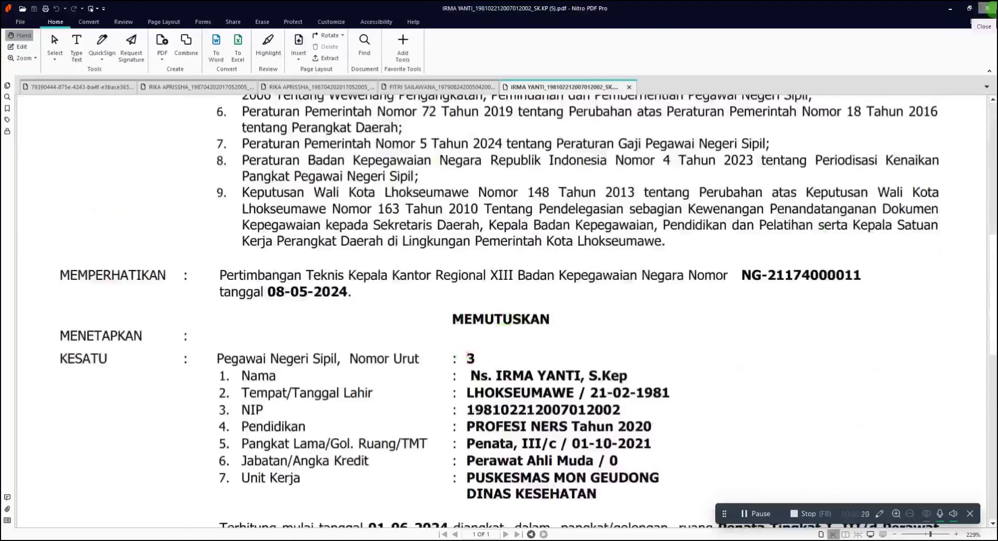
left_click(992, 13)
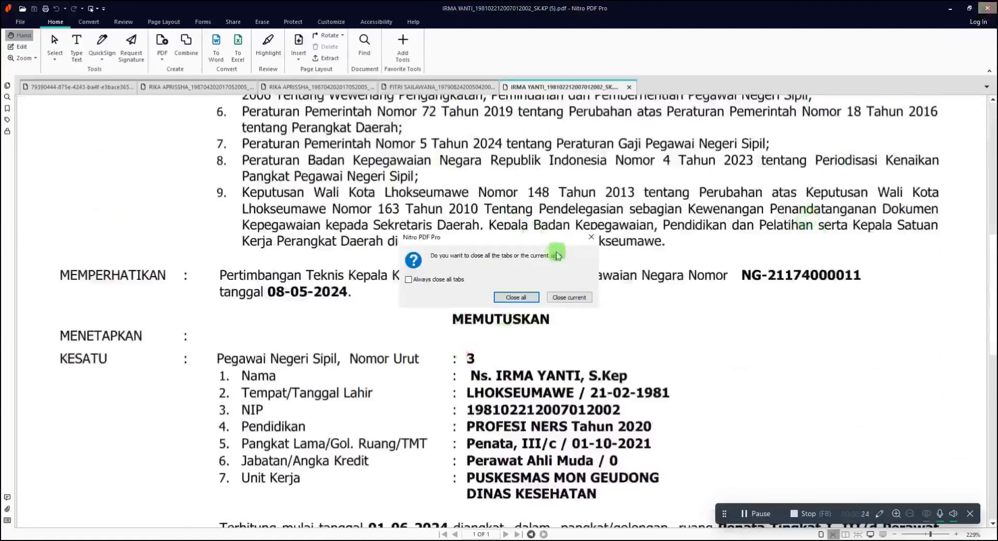
left_click(516, 297)
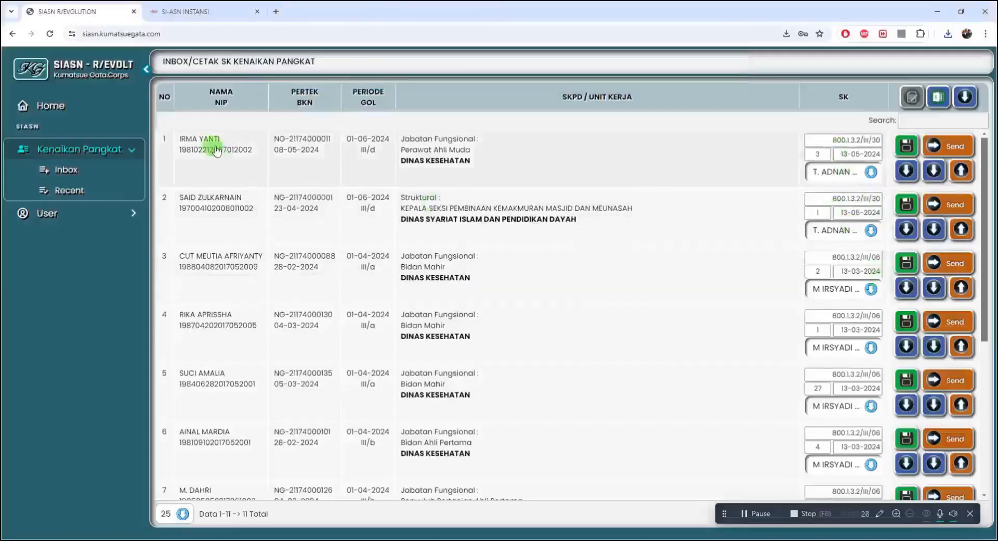
Switch to SI-ASN INSTANSI, select the same employee's proposal on the list's second page, and proceed to the decree form.
left_click(199, 12)
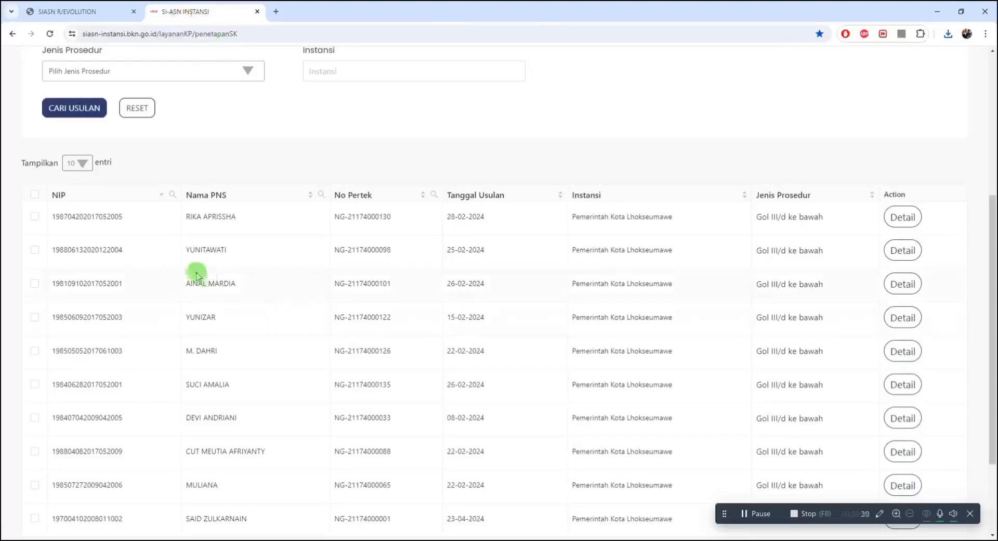
scroll(200, 325, "down", 3)
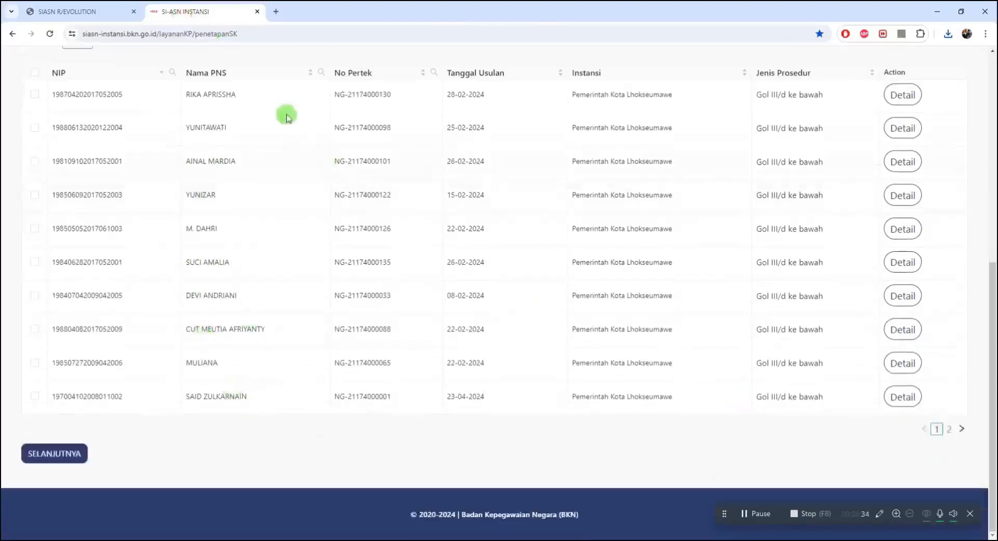
left_click(949, 429)
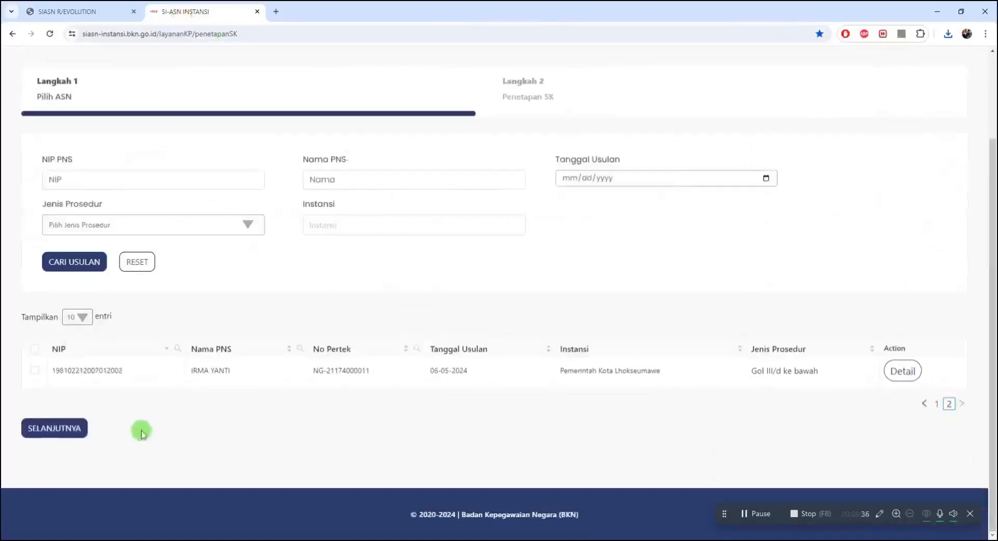
left_click(33, 370)
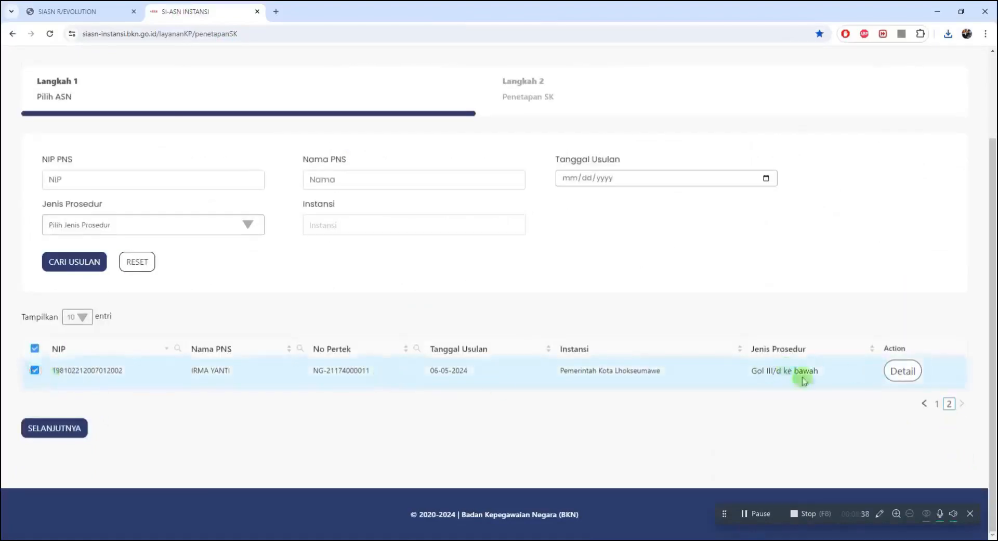
left_click(45, 428)
scroll(318, 416, "down", 7)
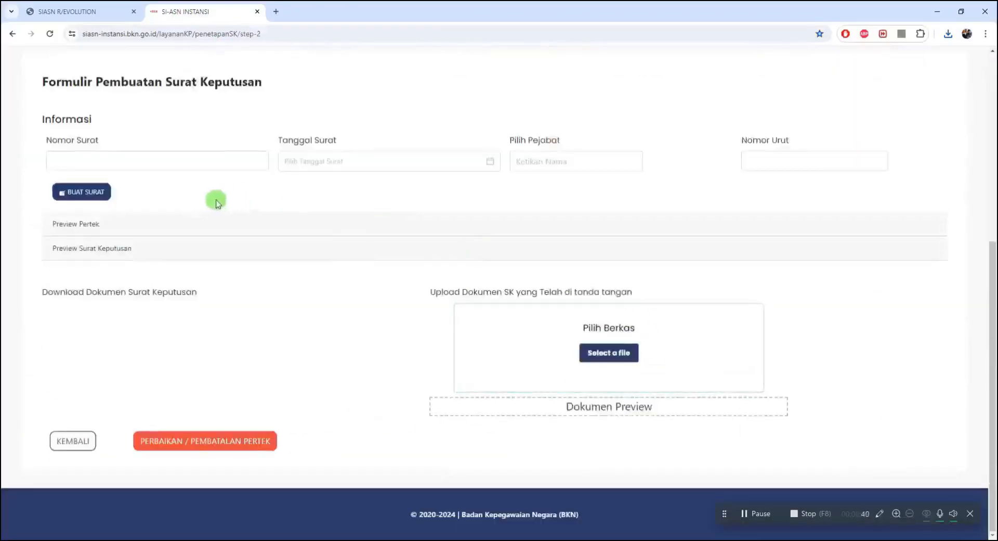
Open the Surat Keputusan preview as a PDF in Nitro PDF Pro and check the decree's Nomor Urut and employee details.
left_click(331, 254)
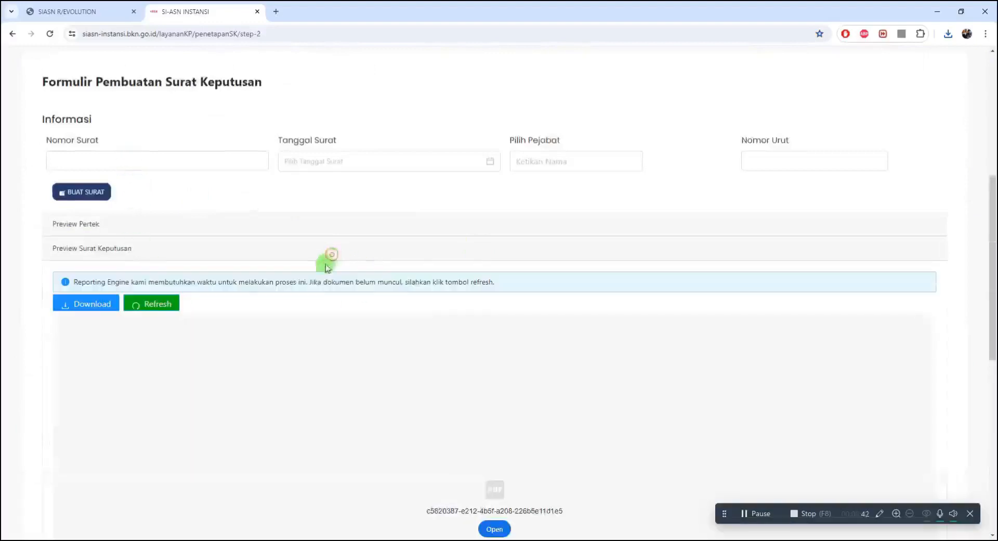
scroll(363, 323, "down", 5)
left_click(494, 218)
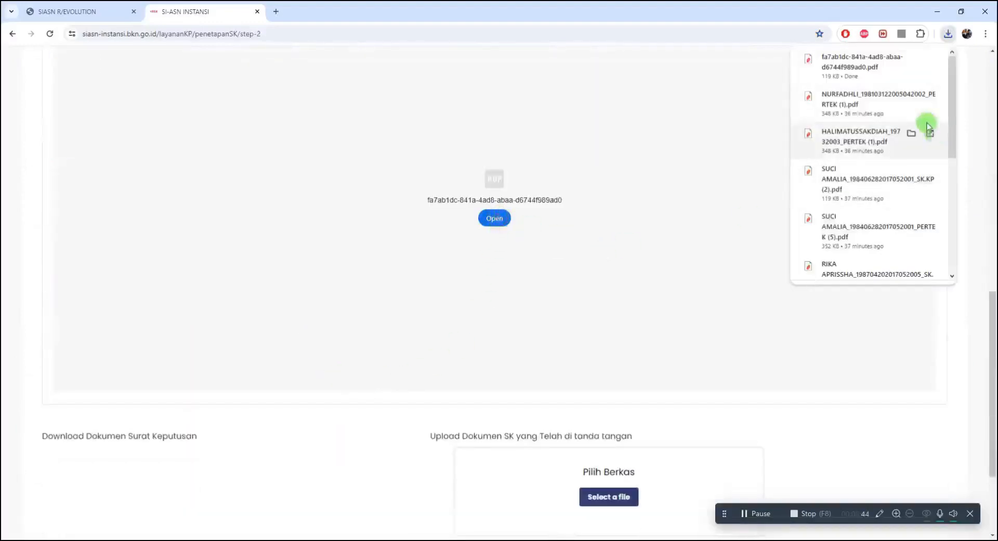
left_click(862, 35)
left_click(864, 34)
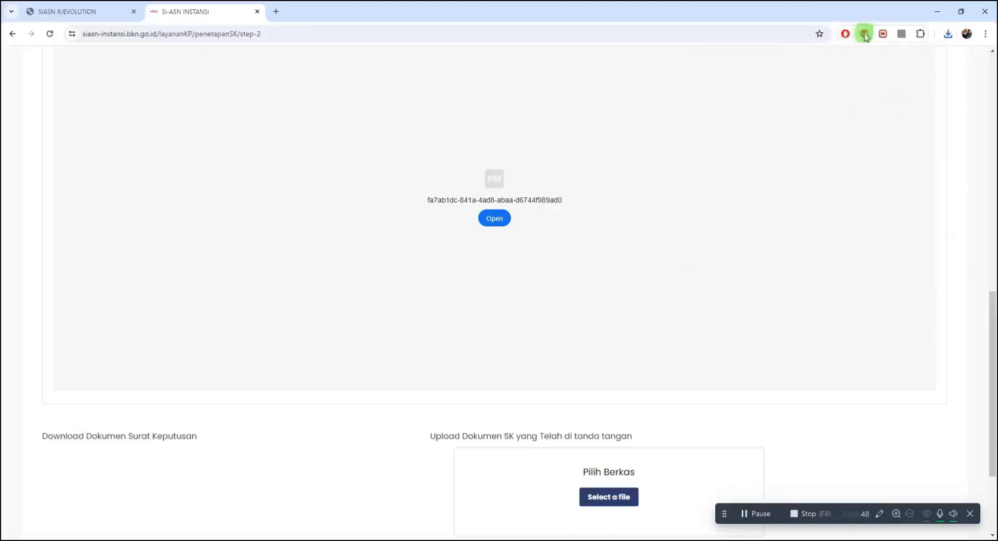
left_click(947, 35)
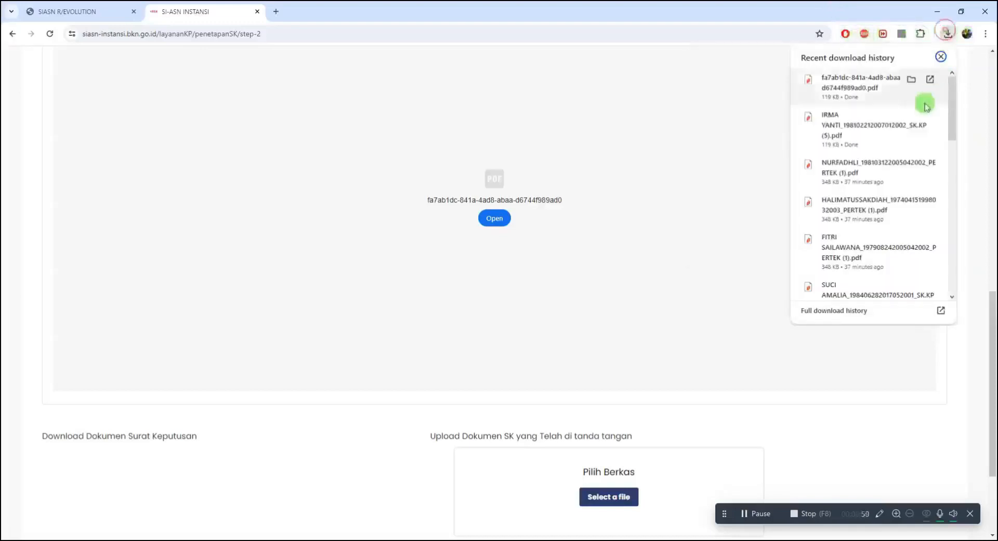
left_click(879, 86)
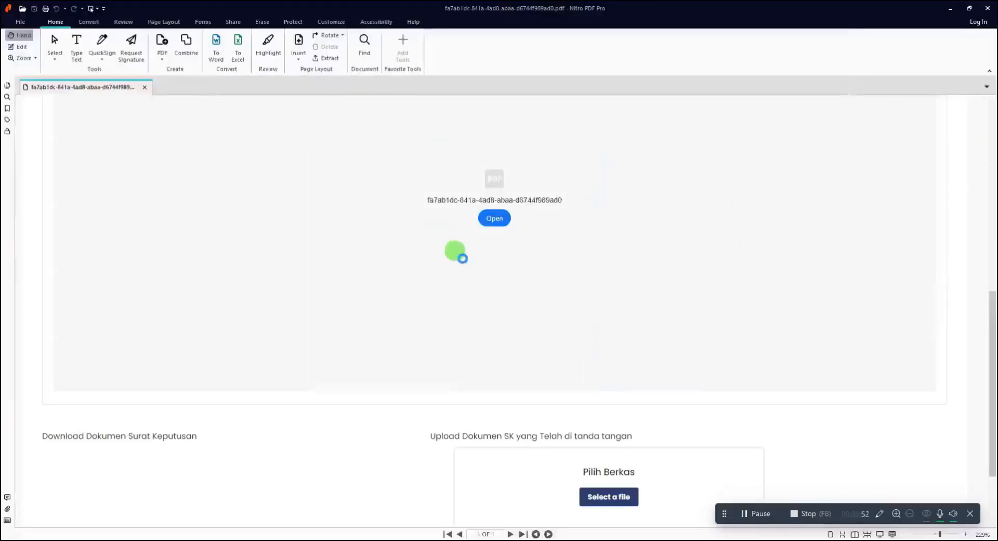
scroll(345, 374, "down", 10)
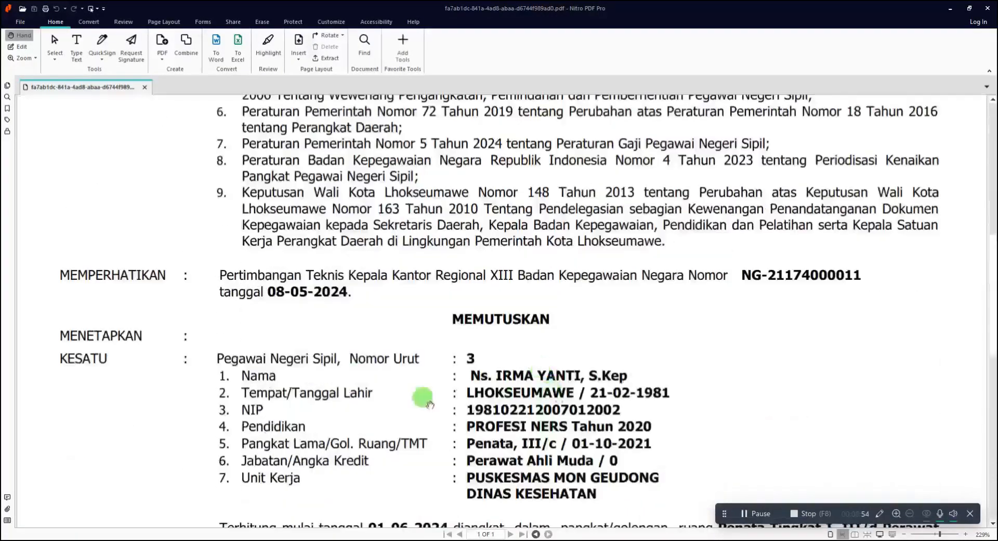
Switch back to SIASN R/EVOLUTION and inspect the second inbox row's decree number, sequence number and date fields.
left_click(952, 11)
left_click(107, 12)
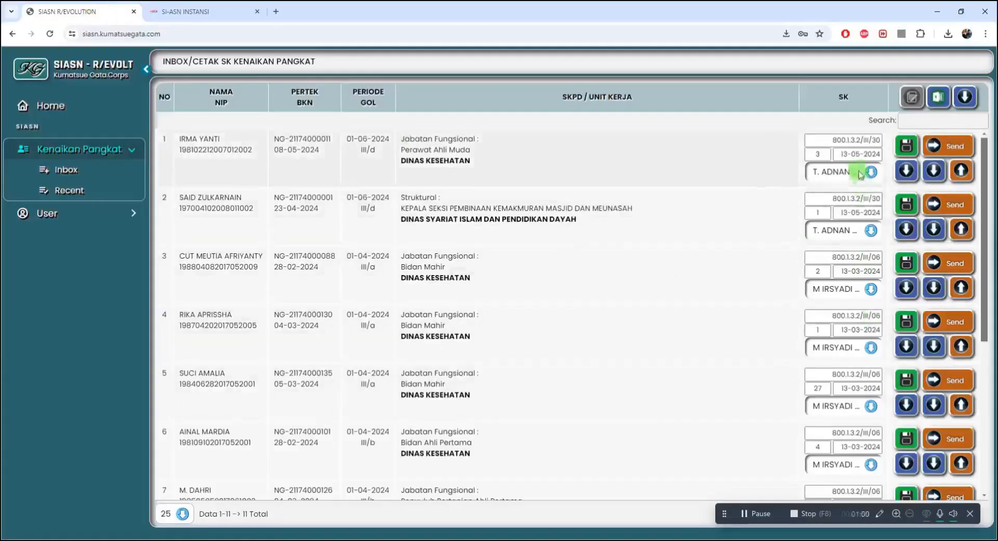
left_click_drag(814, 198, 876, 198)
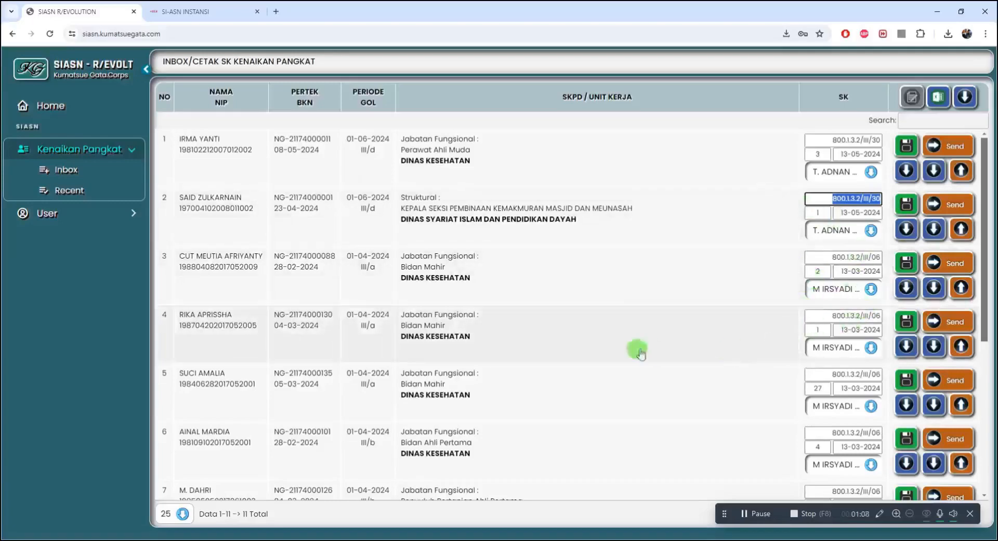
scroll(819, 368, "down", 5)
scroll(825, 397, "up", 5)
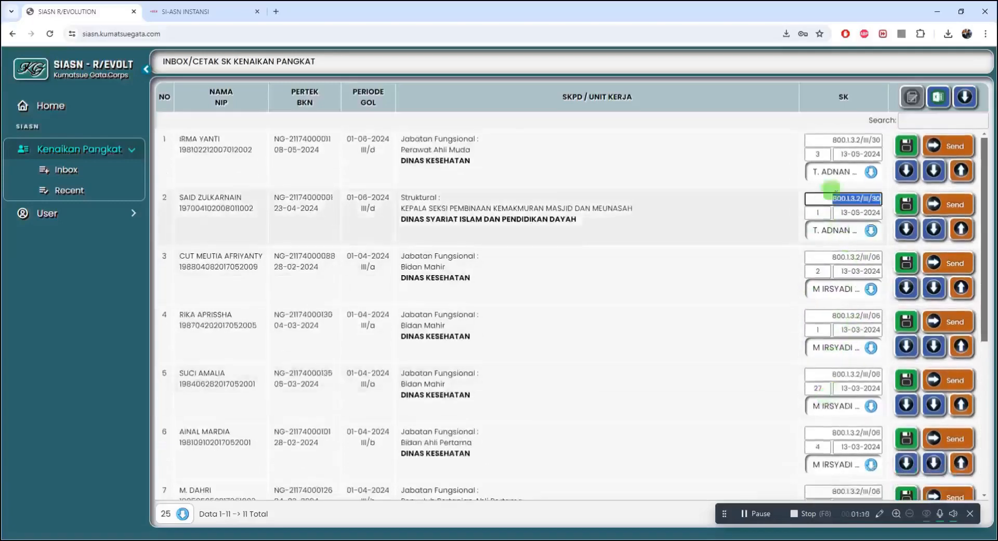
key("Tab")
left_click(857, 217)
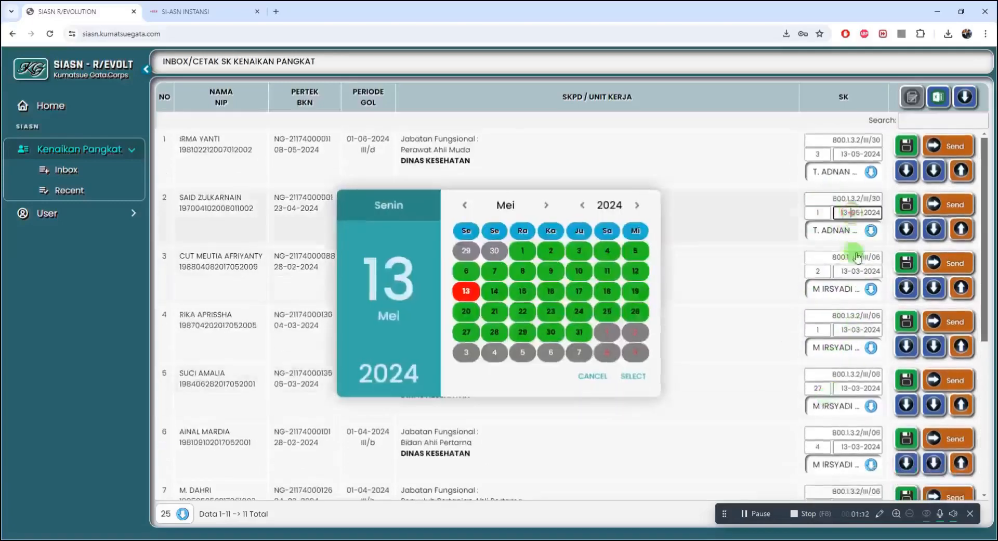
left_click(824, 200)
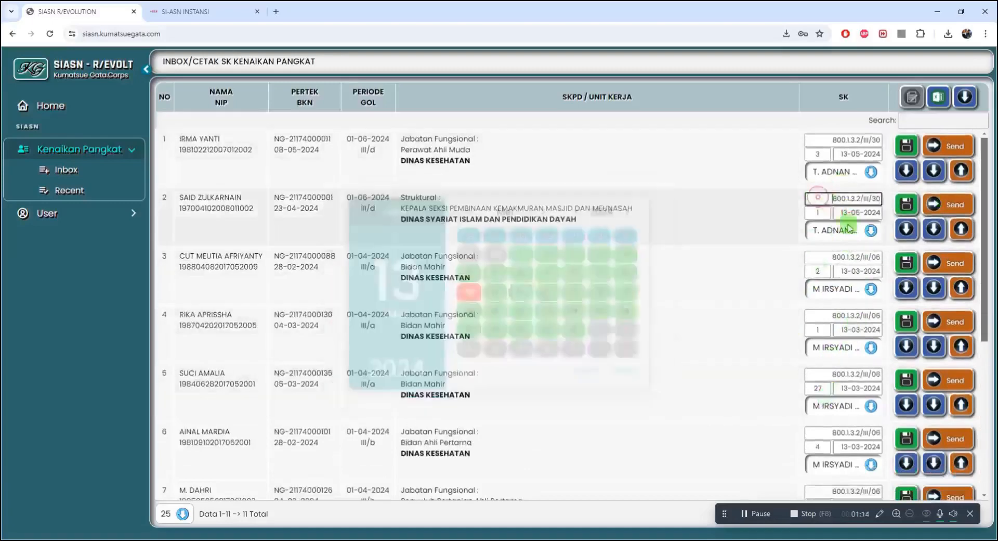
left_click(852, 213)
Examine the signatory choices for the second inbox row's decree, keeping the current selection.
left_click(864, 232)
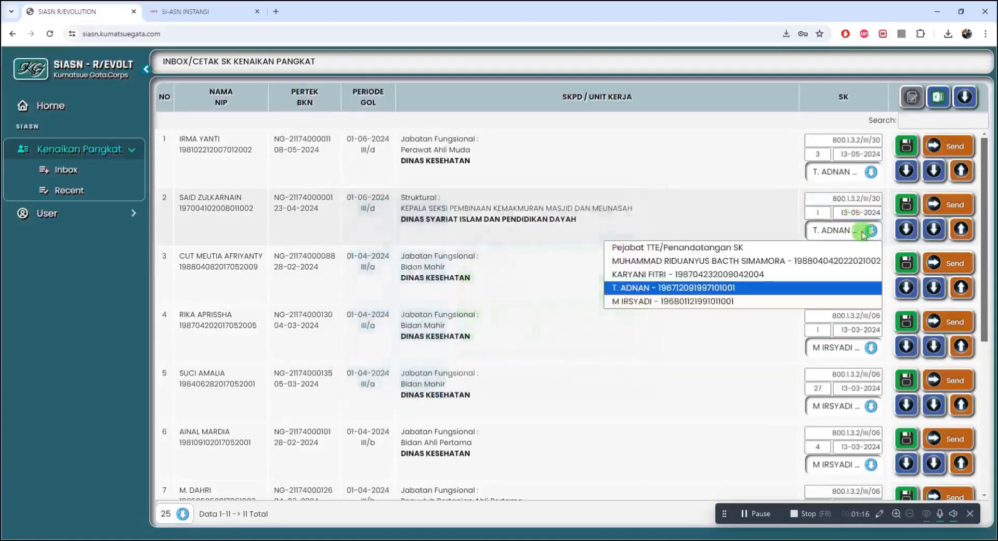
left_click(863, 232)
left_click(864, 232)
left_click(863, 232)
left_click(863, 232)
left_click(864, 231)
left_click(864, 232)
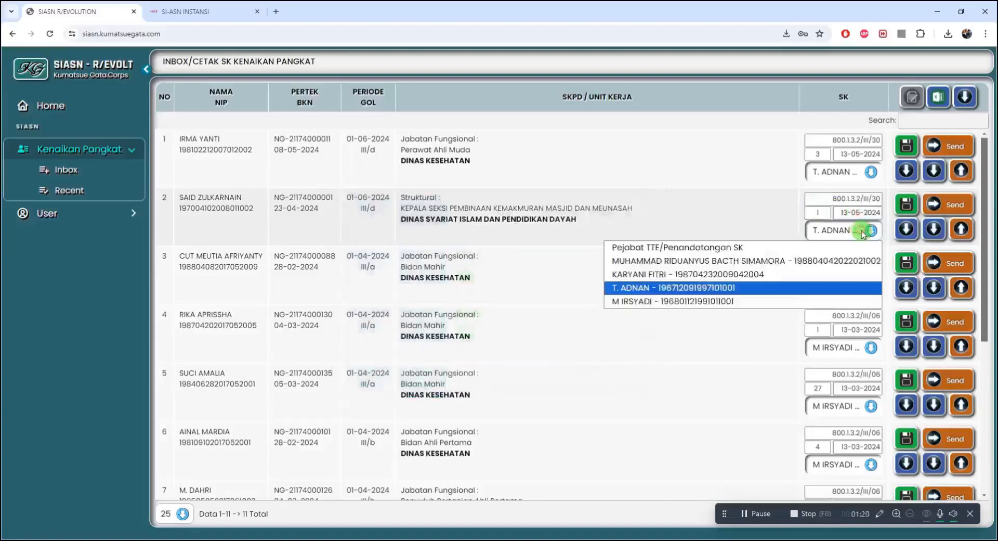
left_click(864, 231)
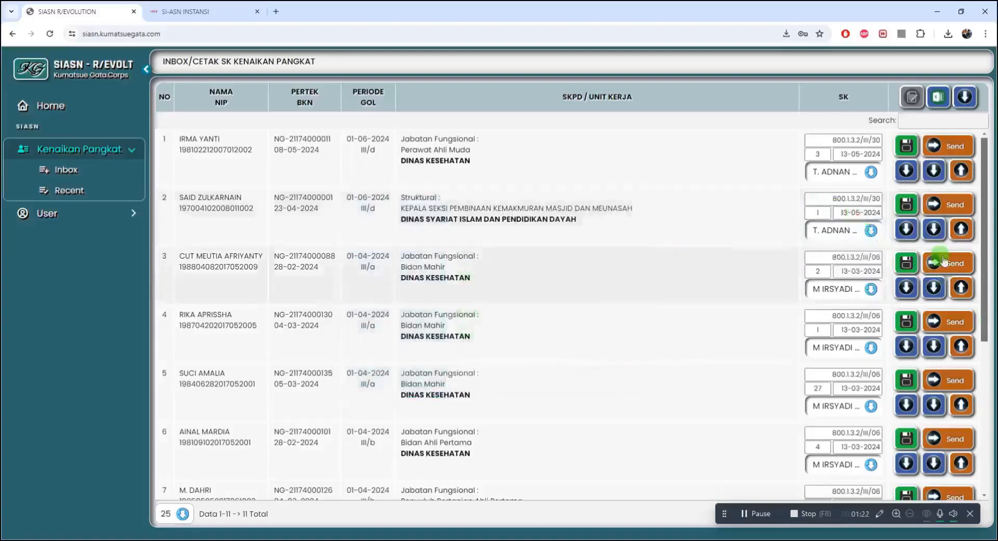
left_click(961, 229)
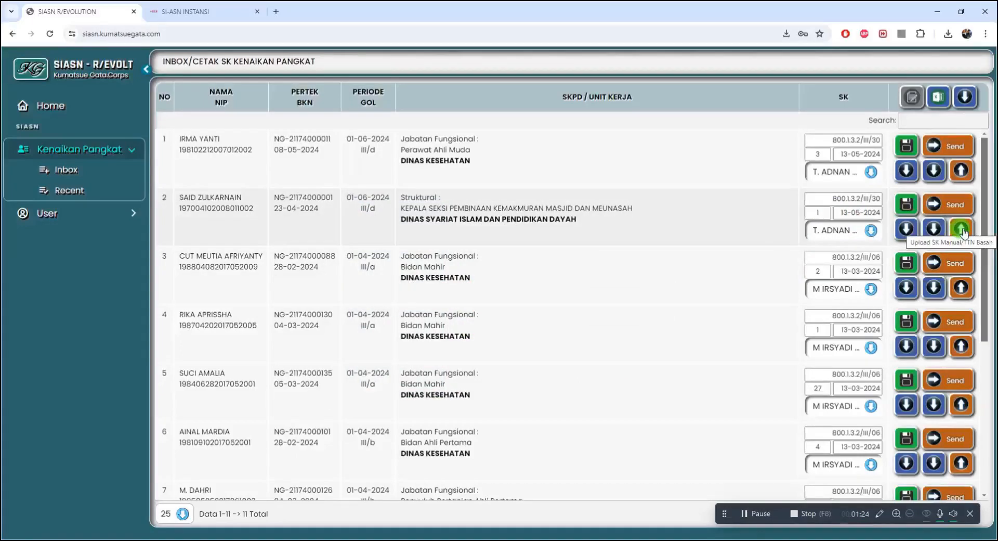
left_click(461, 225)
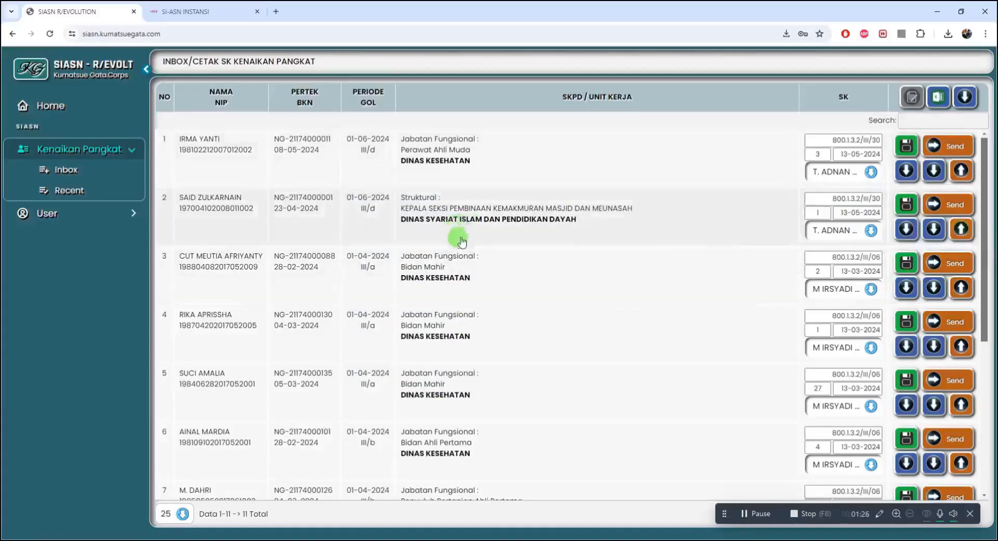
left_click(966, 231)
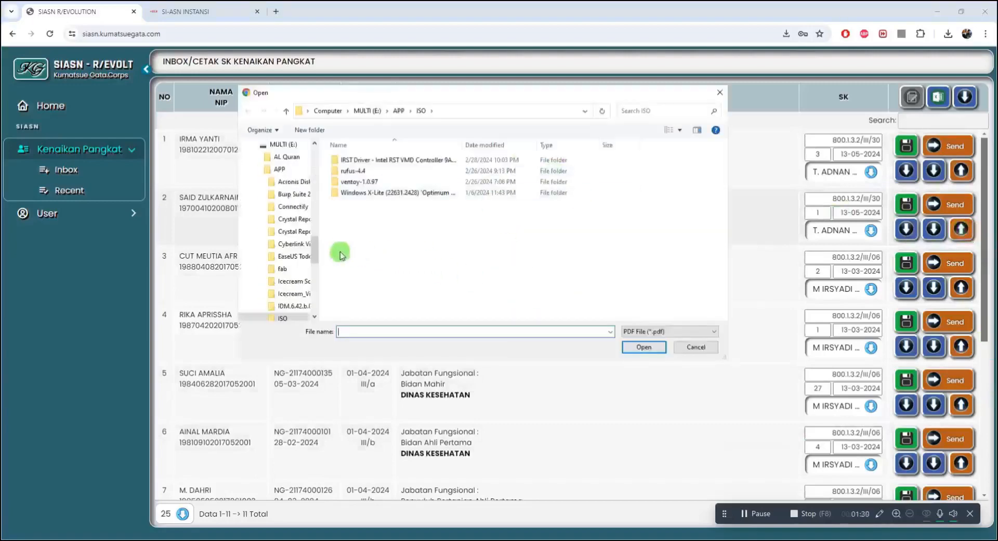
left_click_drag(314, 252, 327, 155)
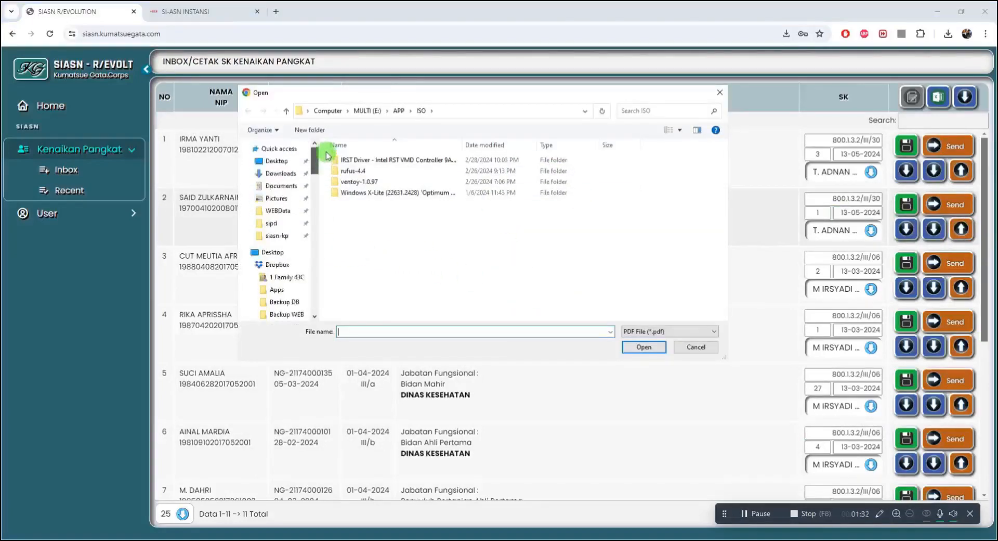
left_click(292, 174)
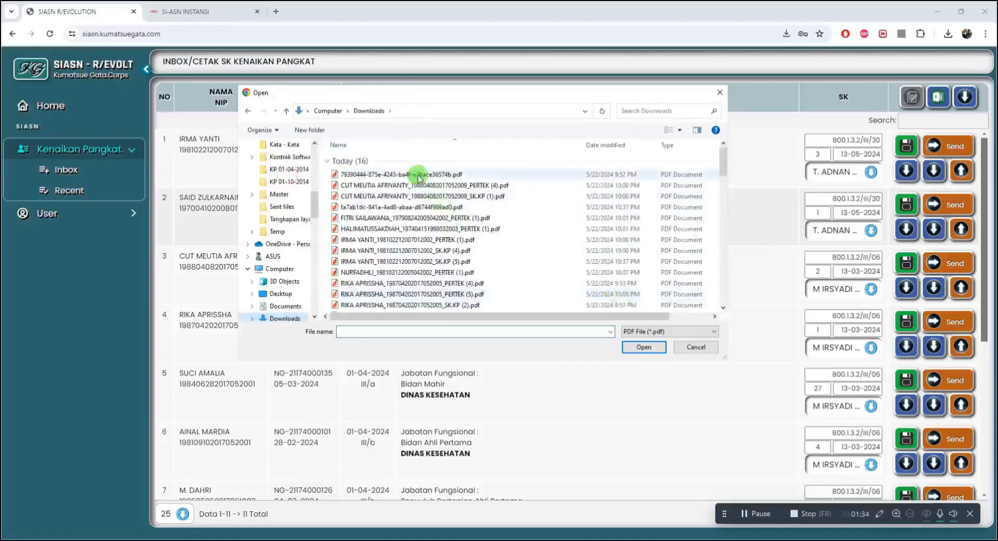
double_click(419, 175)
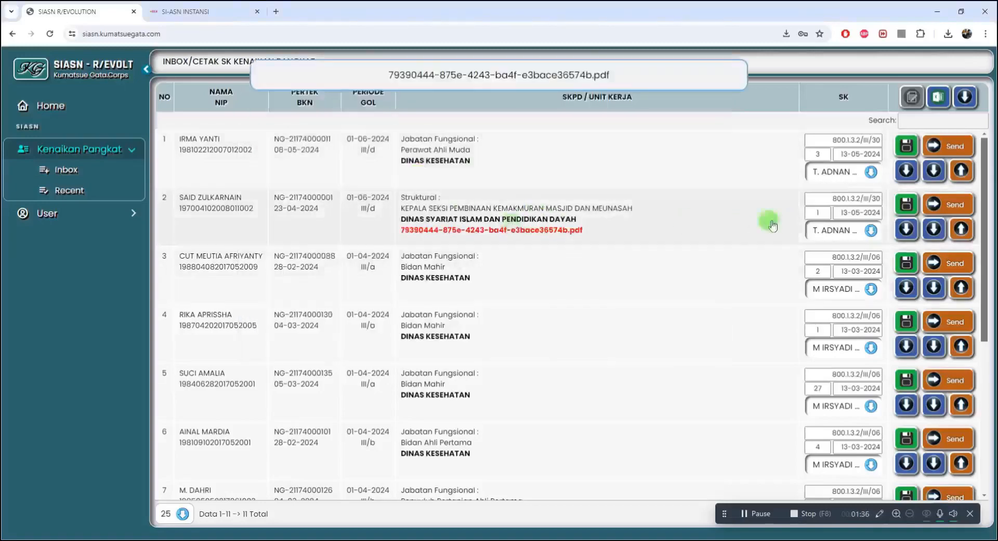
left_click(961, 228)
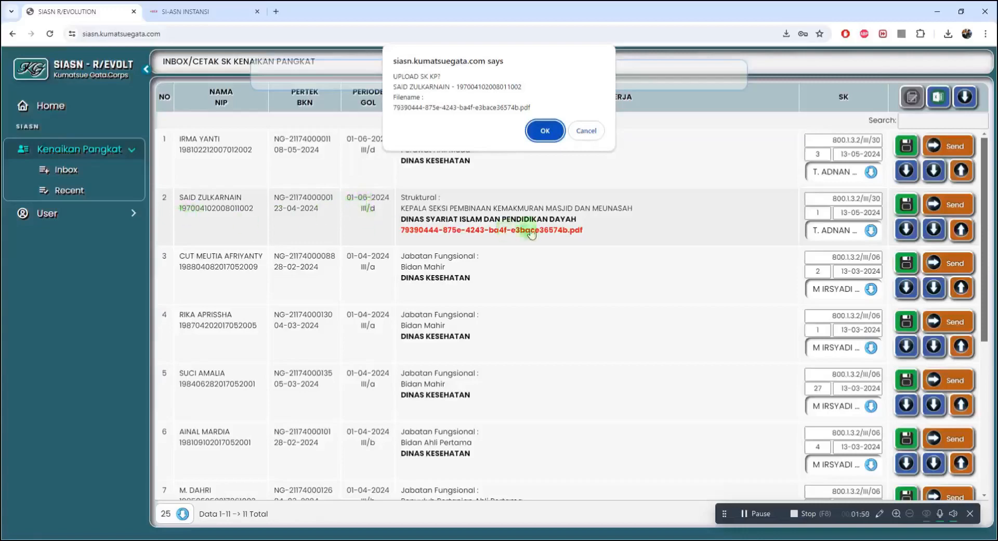
left_click(586, 131)
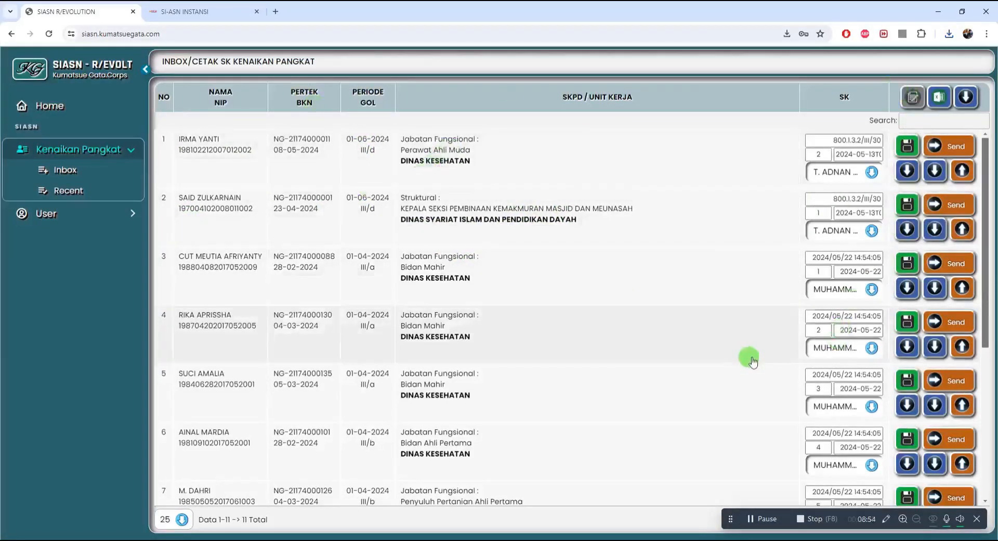
Review the promotion inbox, open the Recent promotion decree history, and look through its records.
scroll(699, 346, "down", 5)
scroll(702, 348, "up", 5)
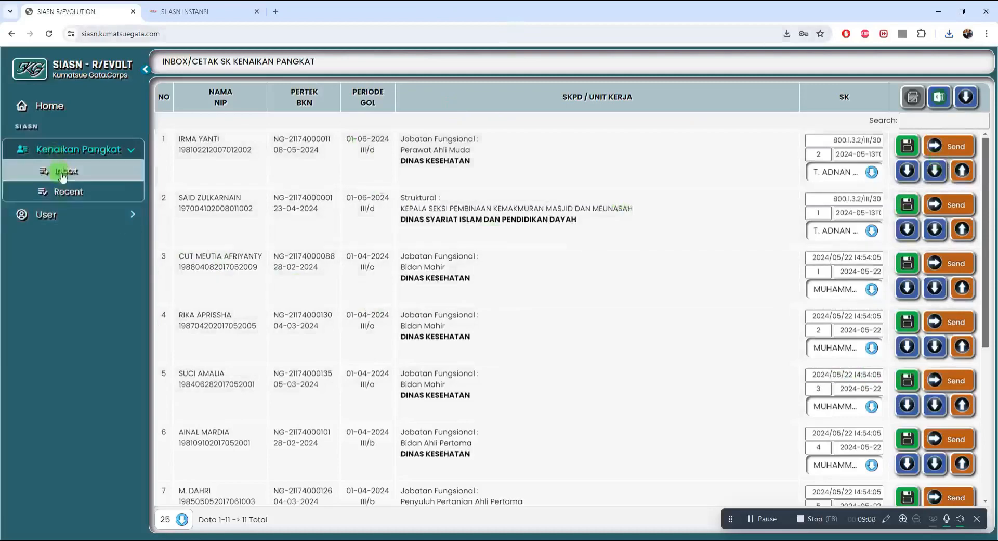
left_click(66, 191)
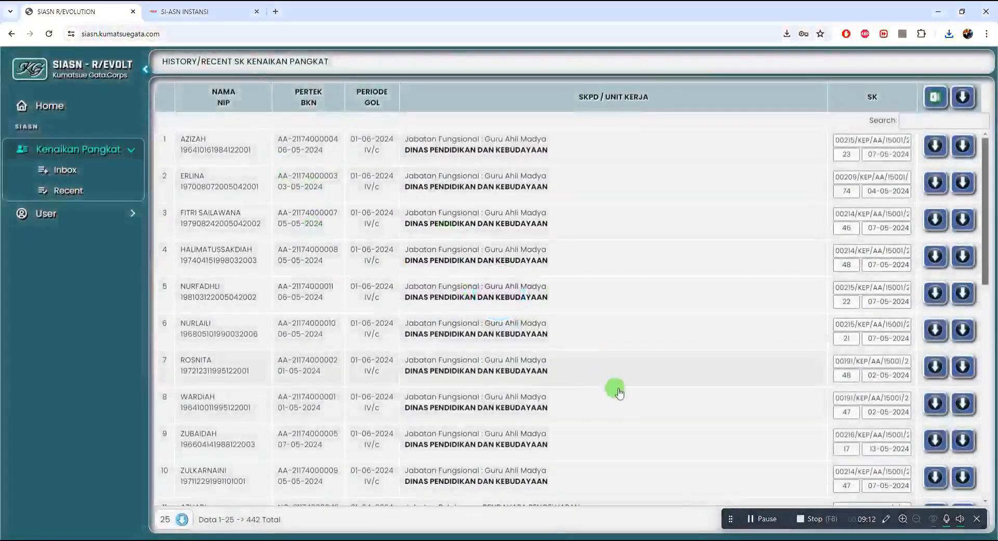
scroll(802, 381, "down", 6)
scroll(802, 381, "down", 5)
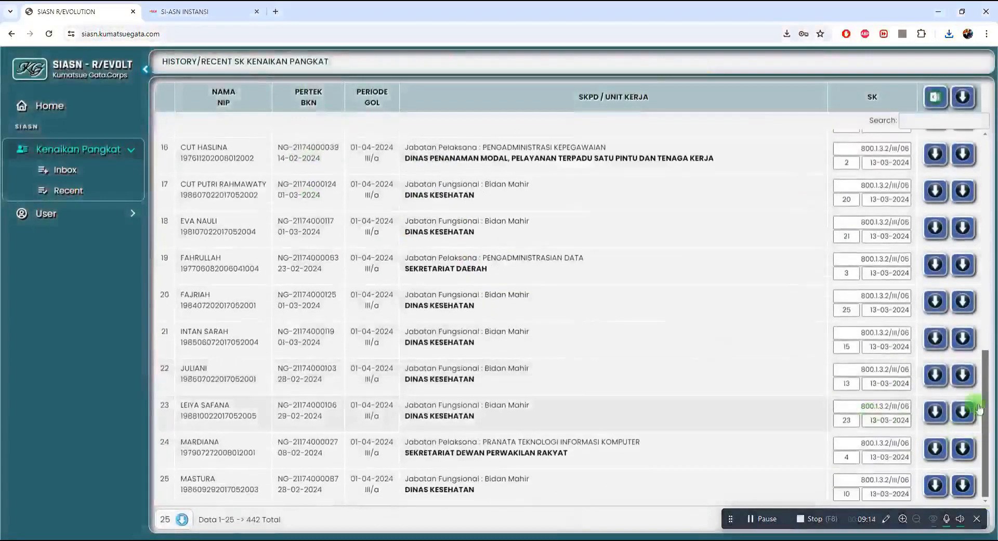
scroll(749, 430, "up", 10)
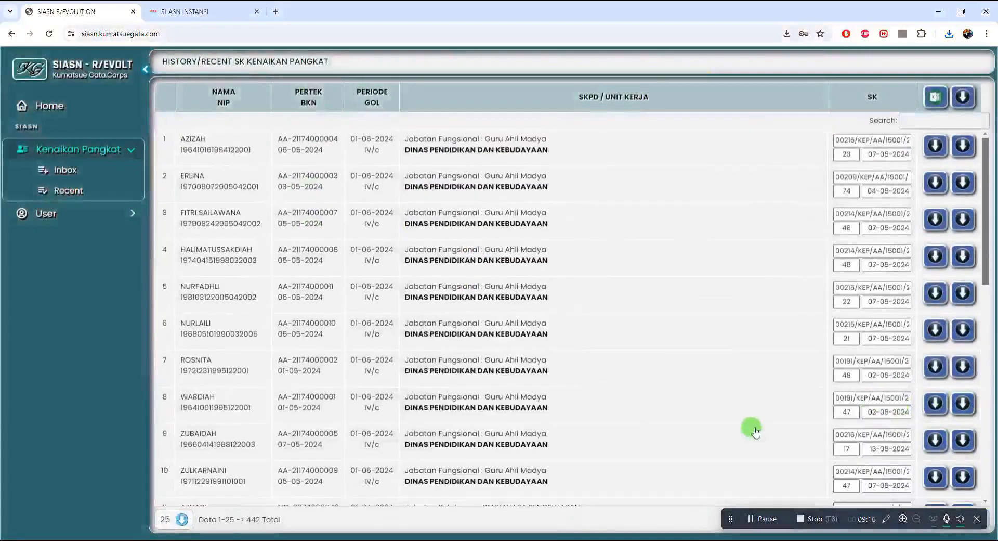
left_click(934, 98)
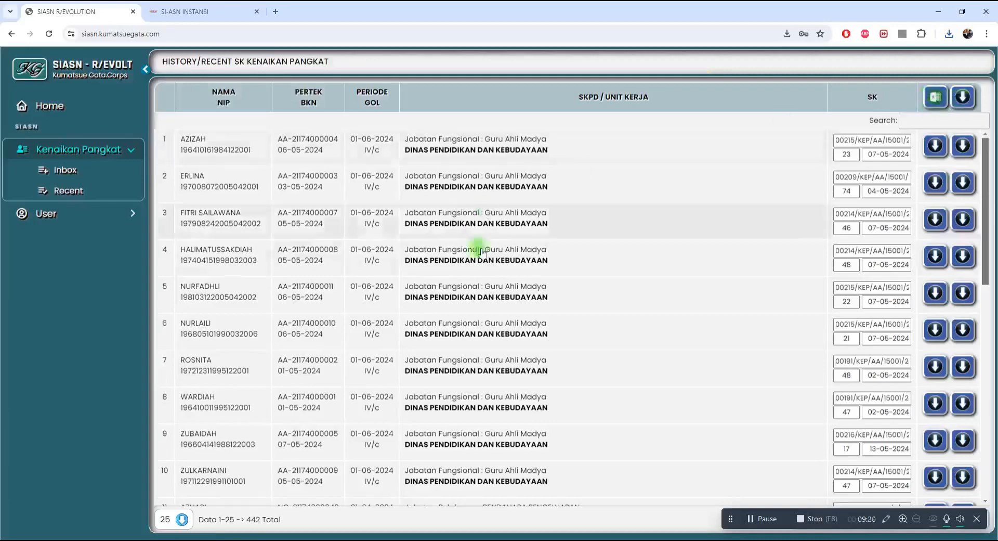
scroll(623, 276, "down", 2)
scroll(811, 233, "up", 2)
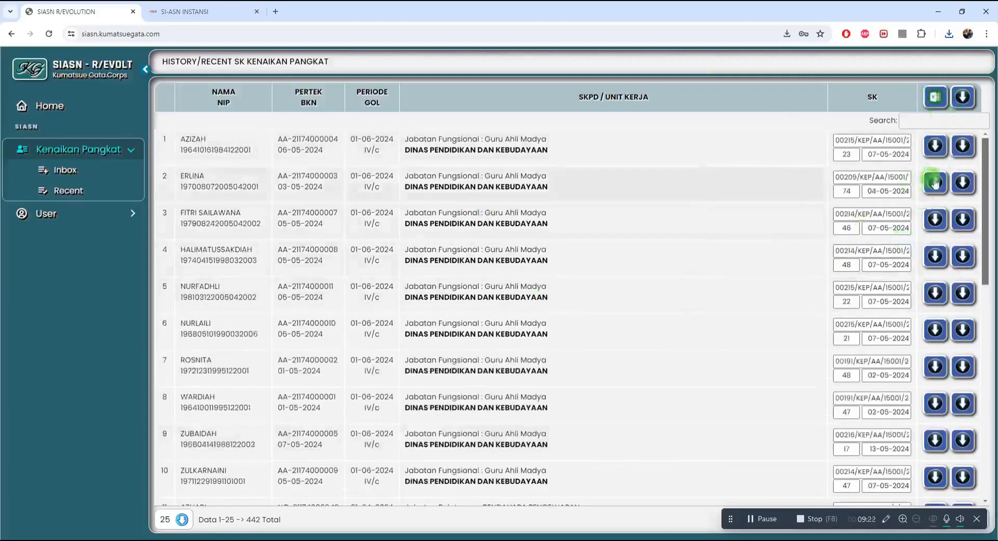
Preview table rows 3-5 of the history for batch download, set the download type to Pertek, and download them.
left_click(962, 98)
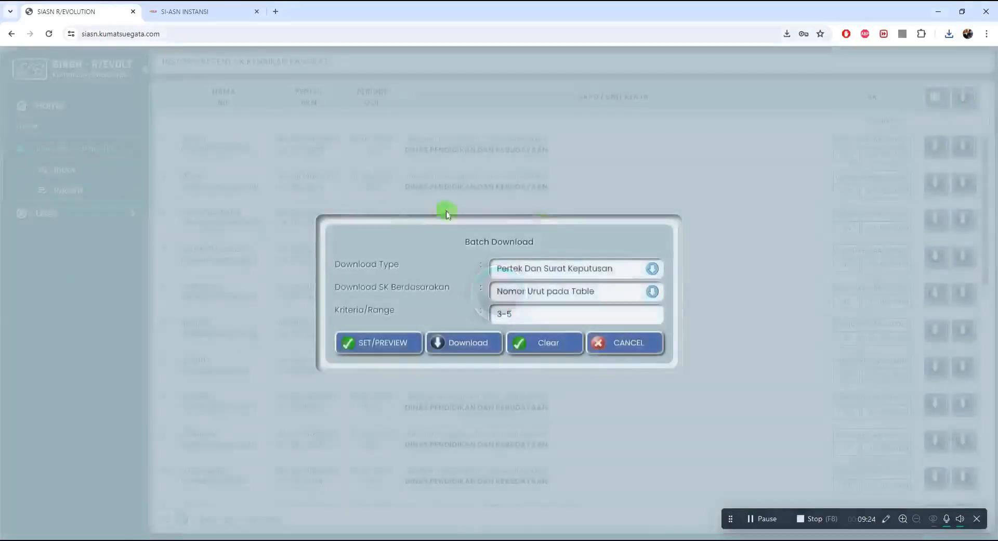
left_click(401, 344)
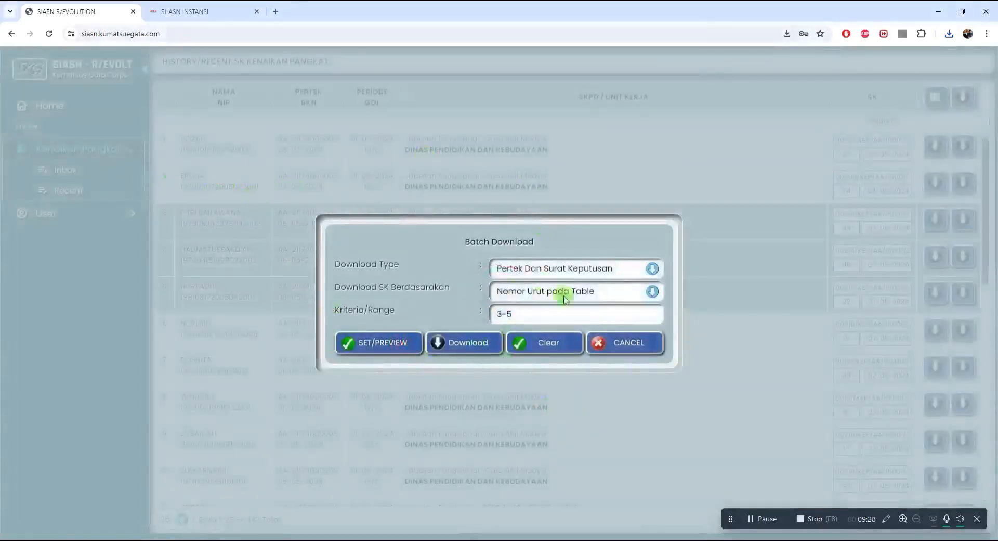
left_click(561, 267)
left_click(556, 283)
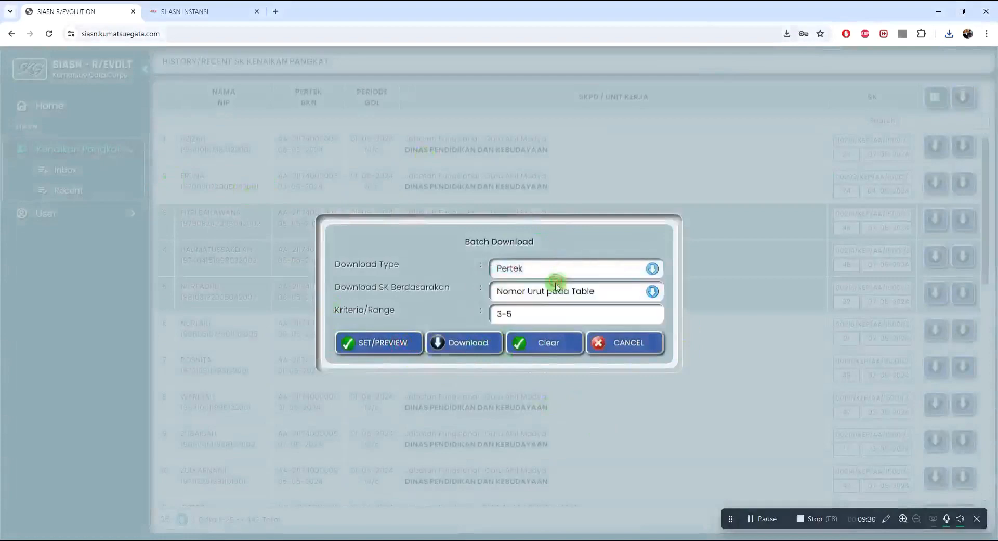
left_click(466, 346)
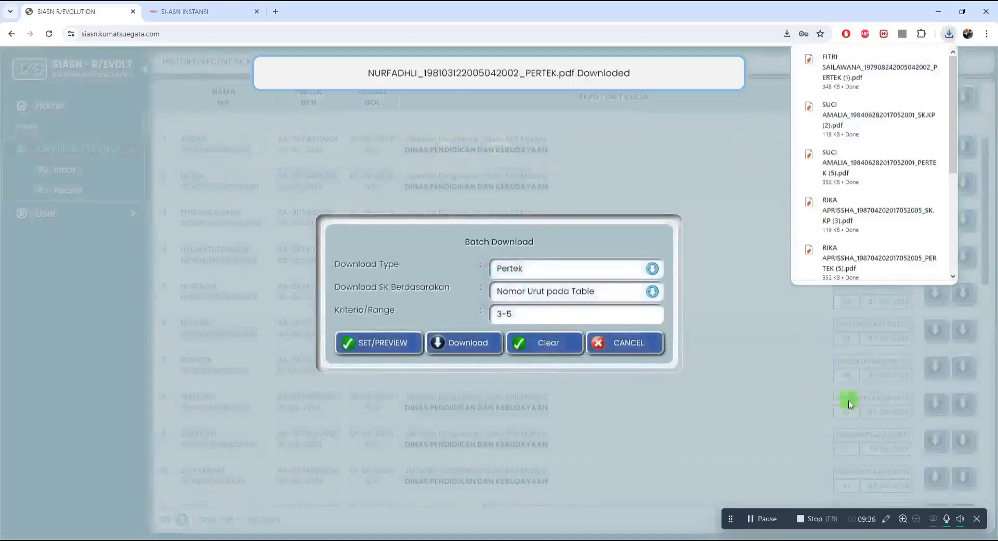
Open the third history row's downloaded Pertek PDF, review it in Nitro PDF Pro, and dismiss the Batch Download dialog in SIASN R/EVOLUTION.
left_click(884, 68)
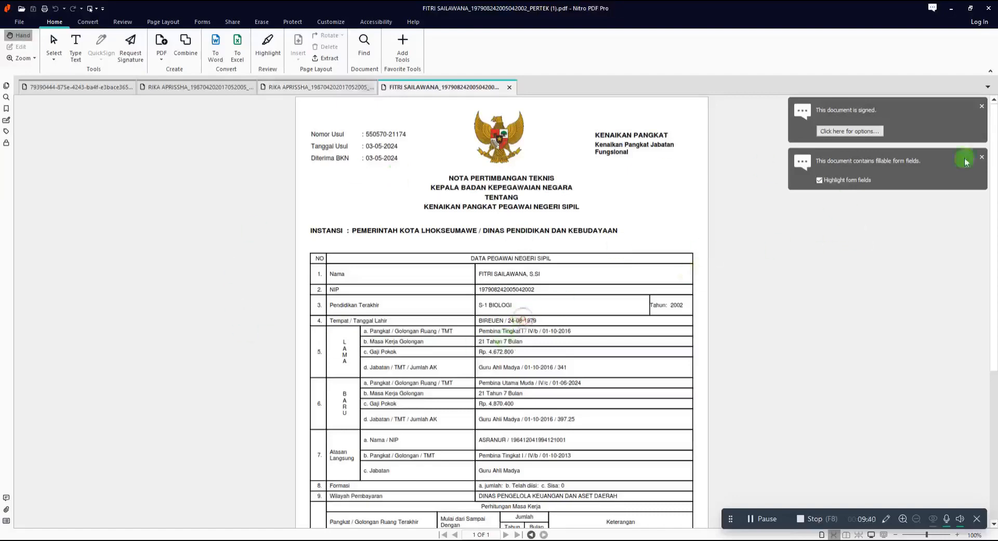
scroll(494, 311, "down", 5)
scroll(494, 312, "up", 5)
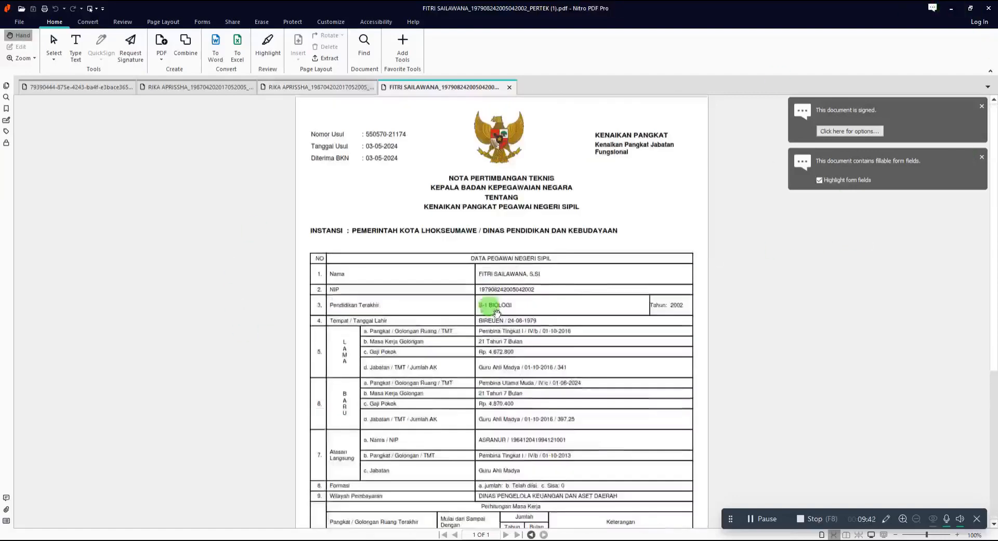
left_click(954, 7)
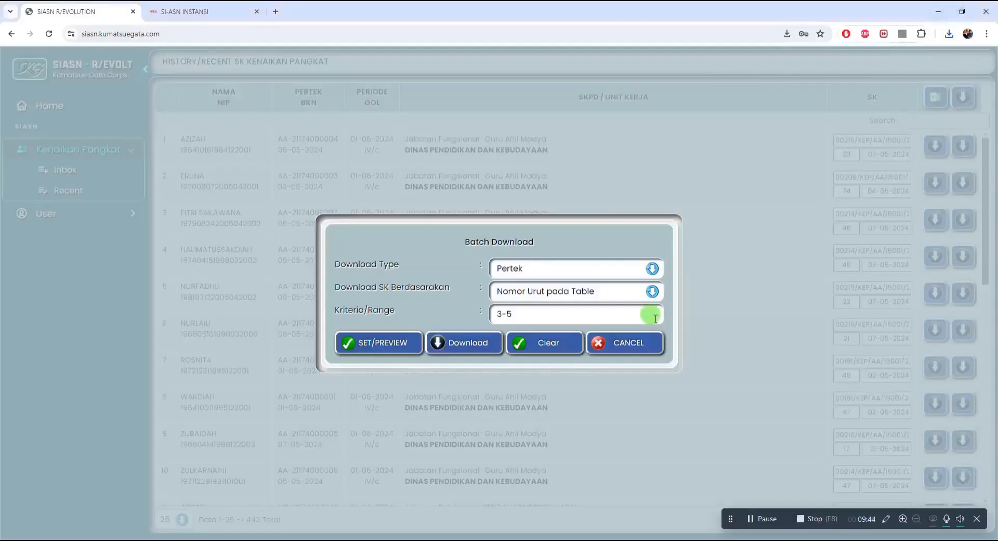
left_click(631, 342)
View the user profile with its license information, and check the Daftar User list of registered users.
left_click(68, 214)
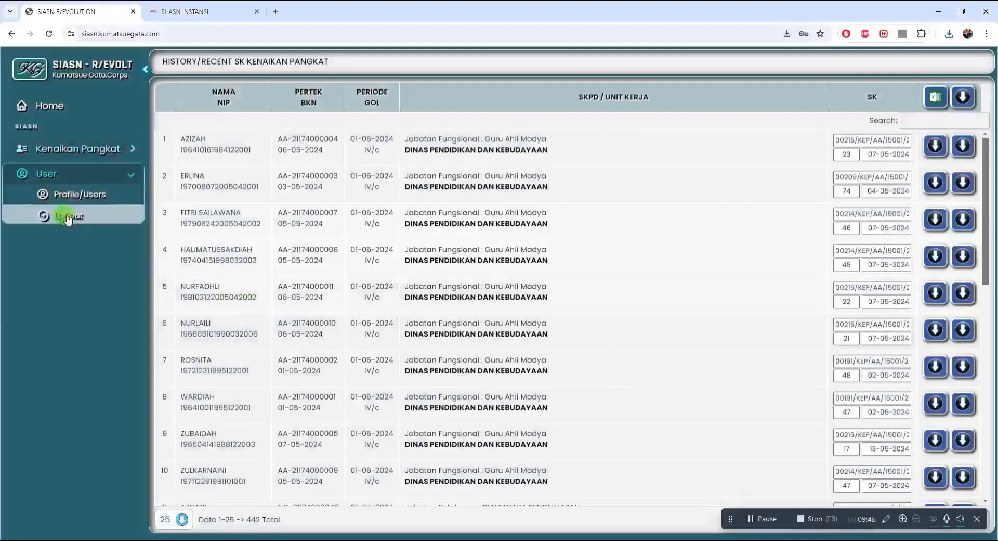
left_click(83, 200)
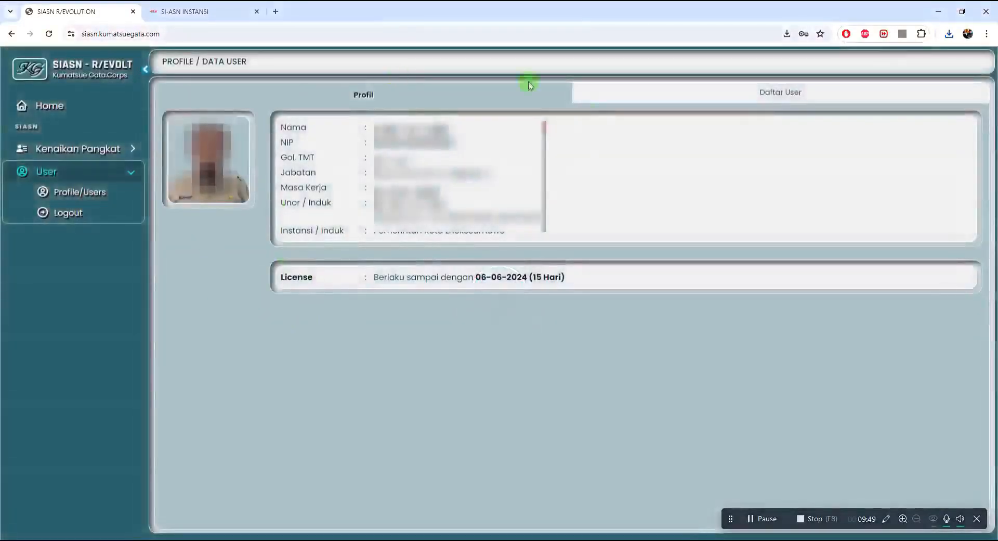
left_click(750, 99)
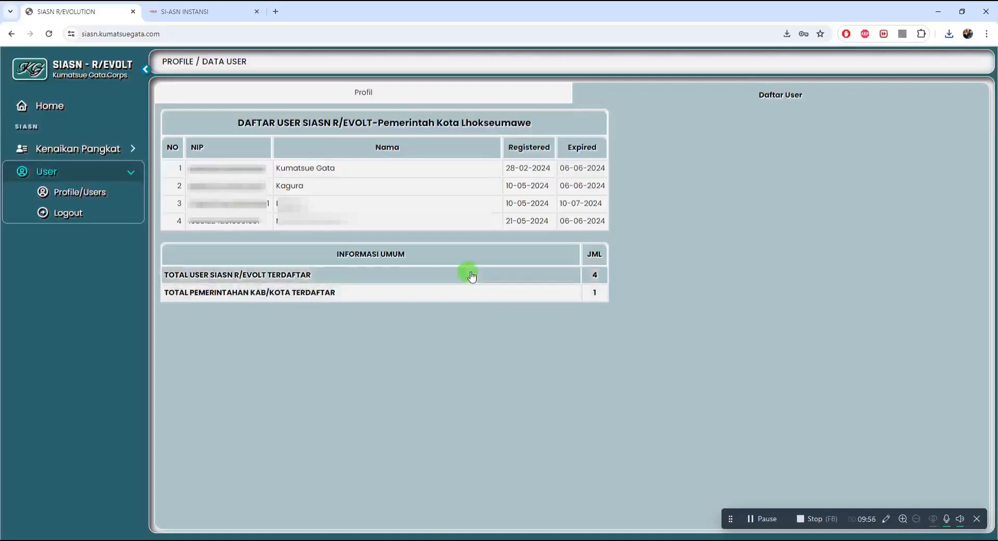
left_click(163, 33)
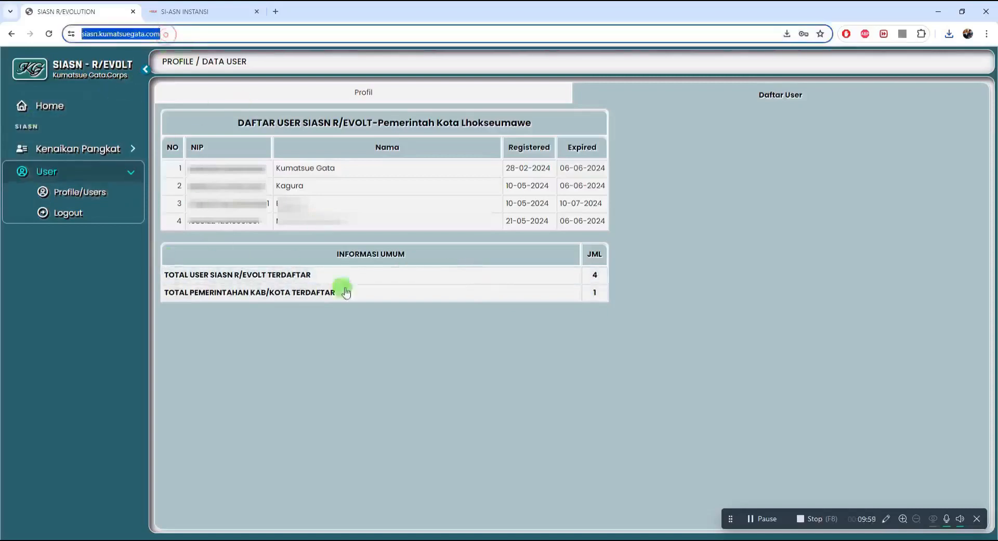
left_click(323, 354)
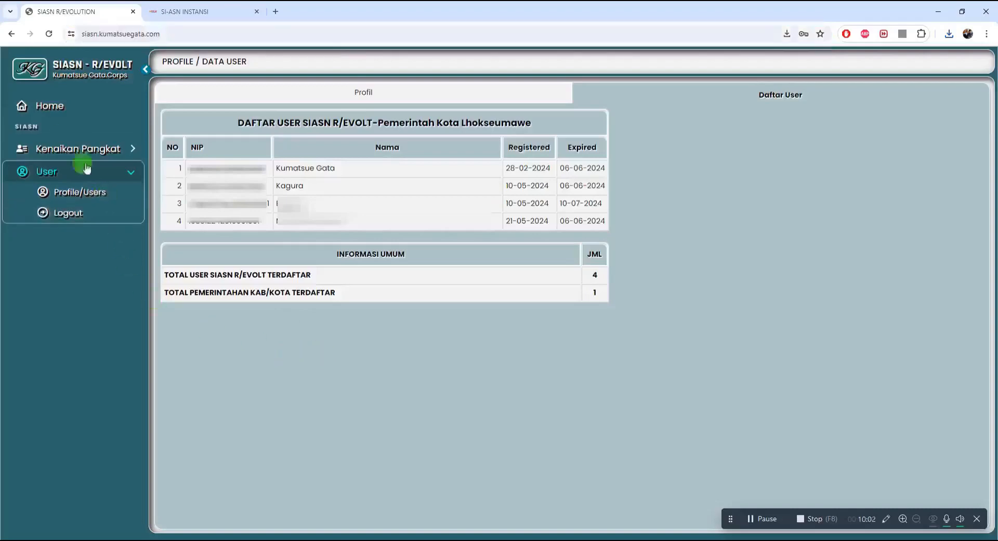
Return to Home and read the About information and the usage rules under News.
left_click(54, 111)
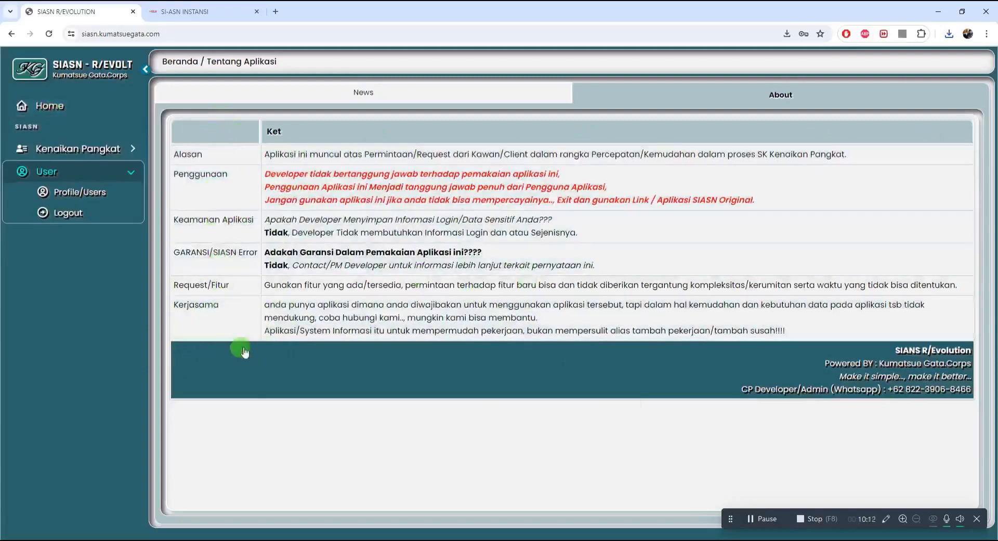
left_click(383, 89)
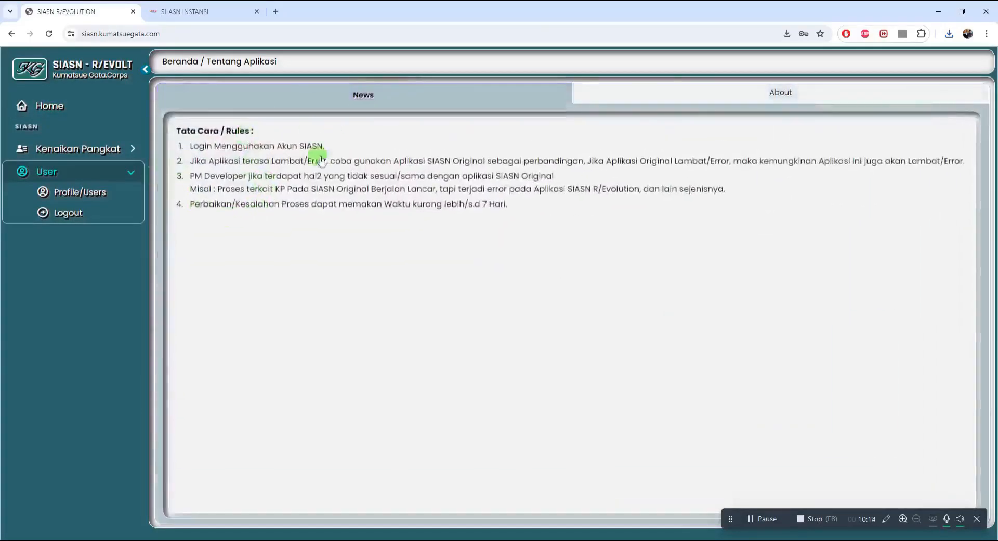